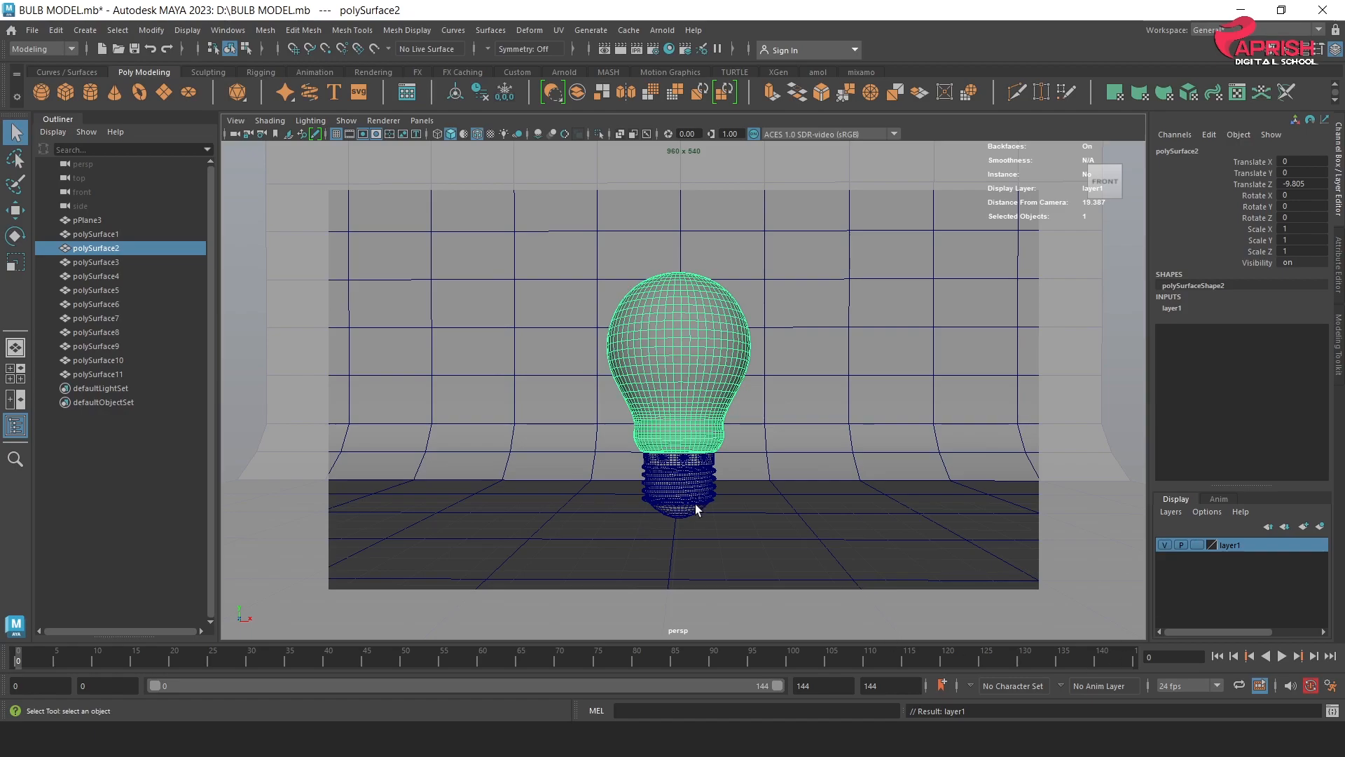
Step: Create an Arnold area light in the scene
click(661, 31)
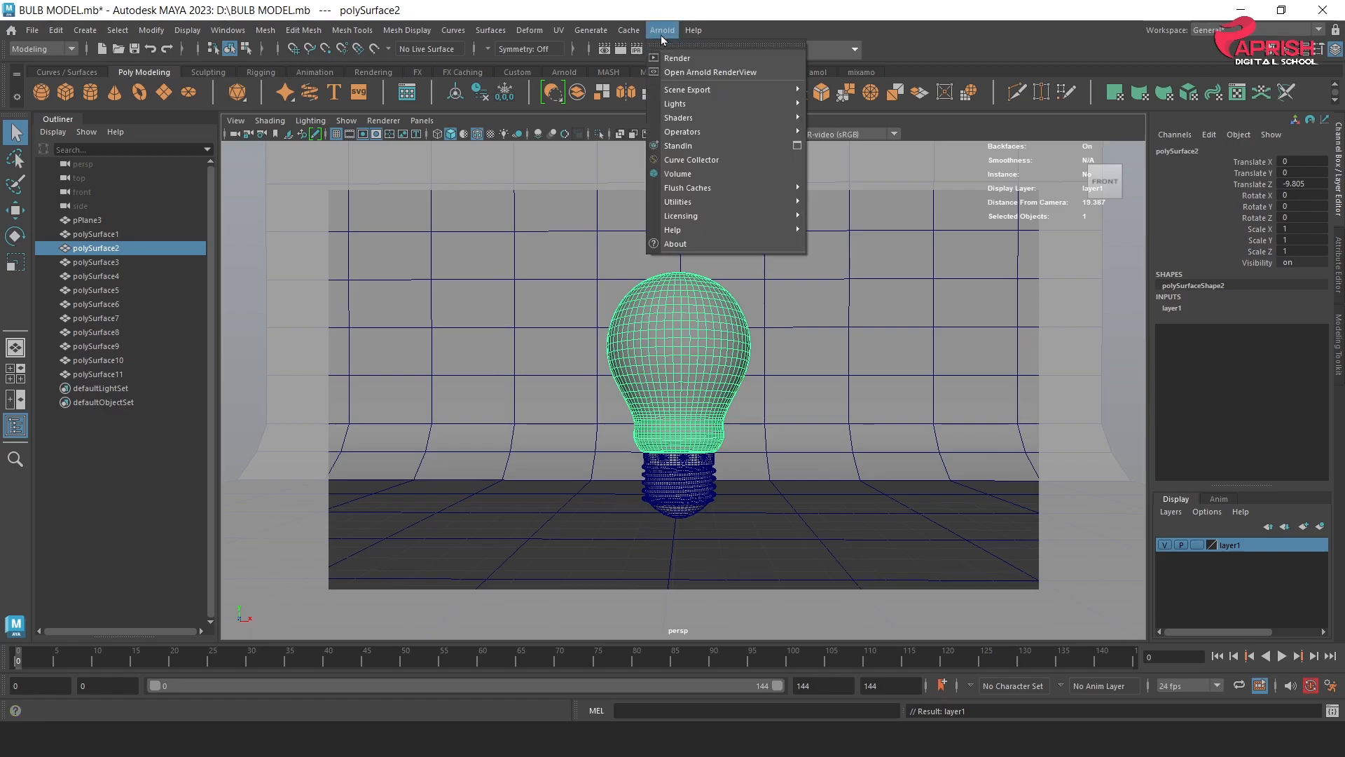
mouse_move(674, 109)
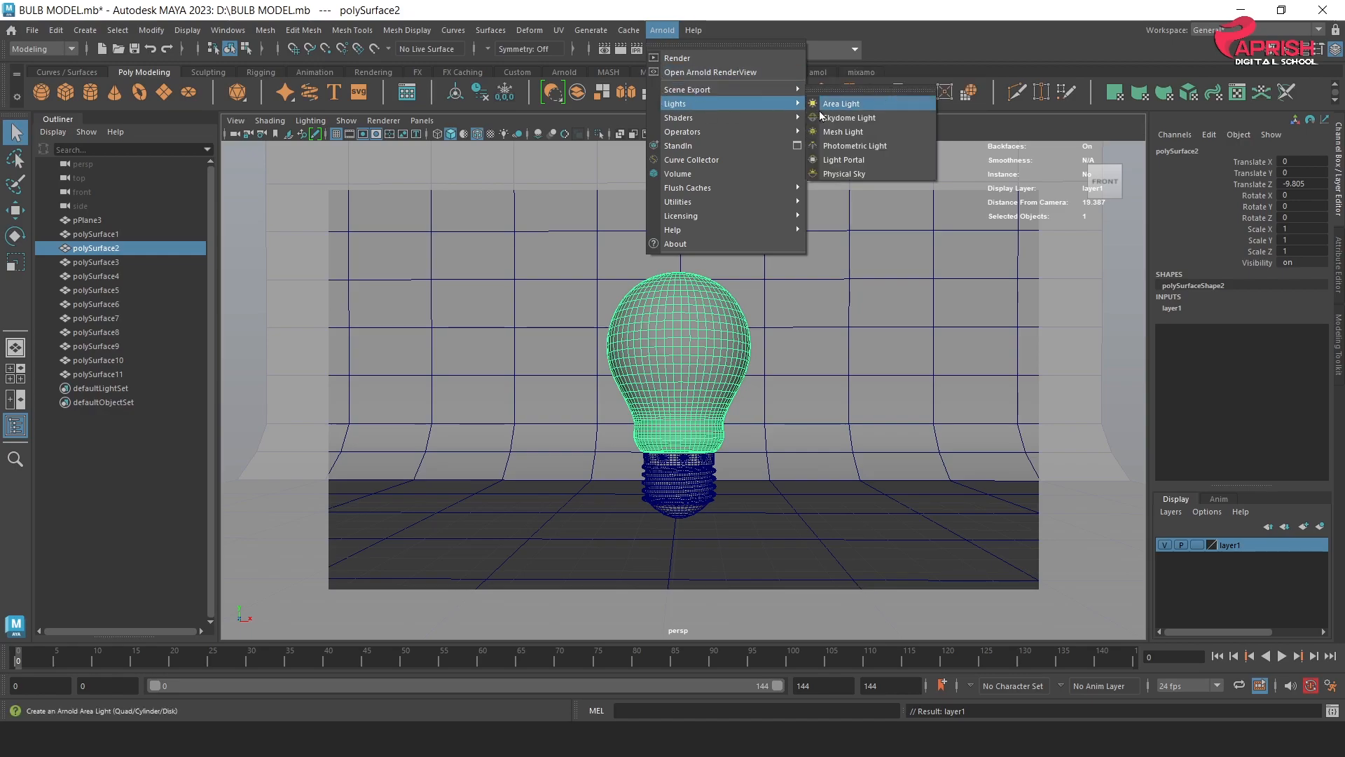
click(841, 105)
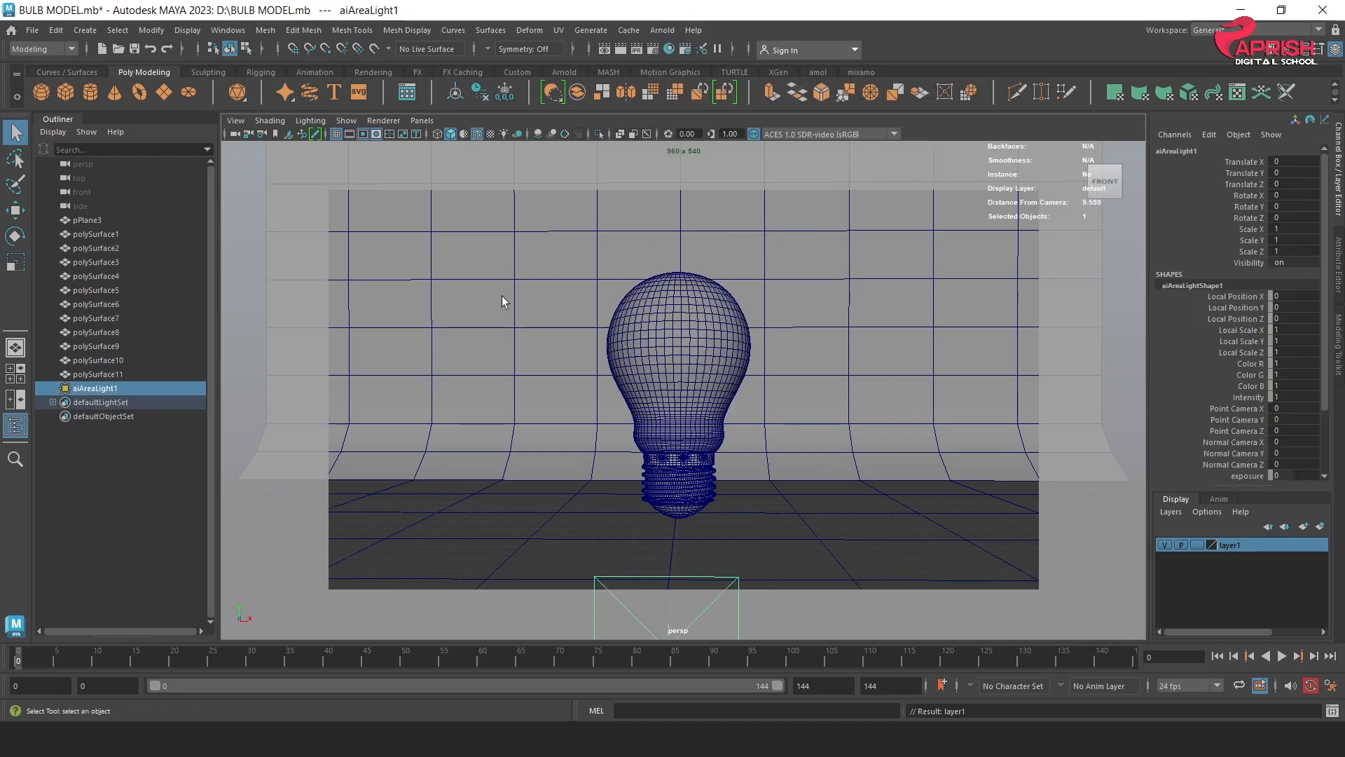
Step: Set up a new perspective camera view in the top viewport and show it with smooth shading
key(space)
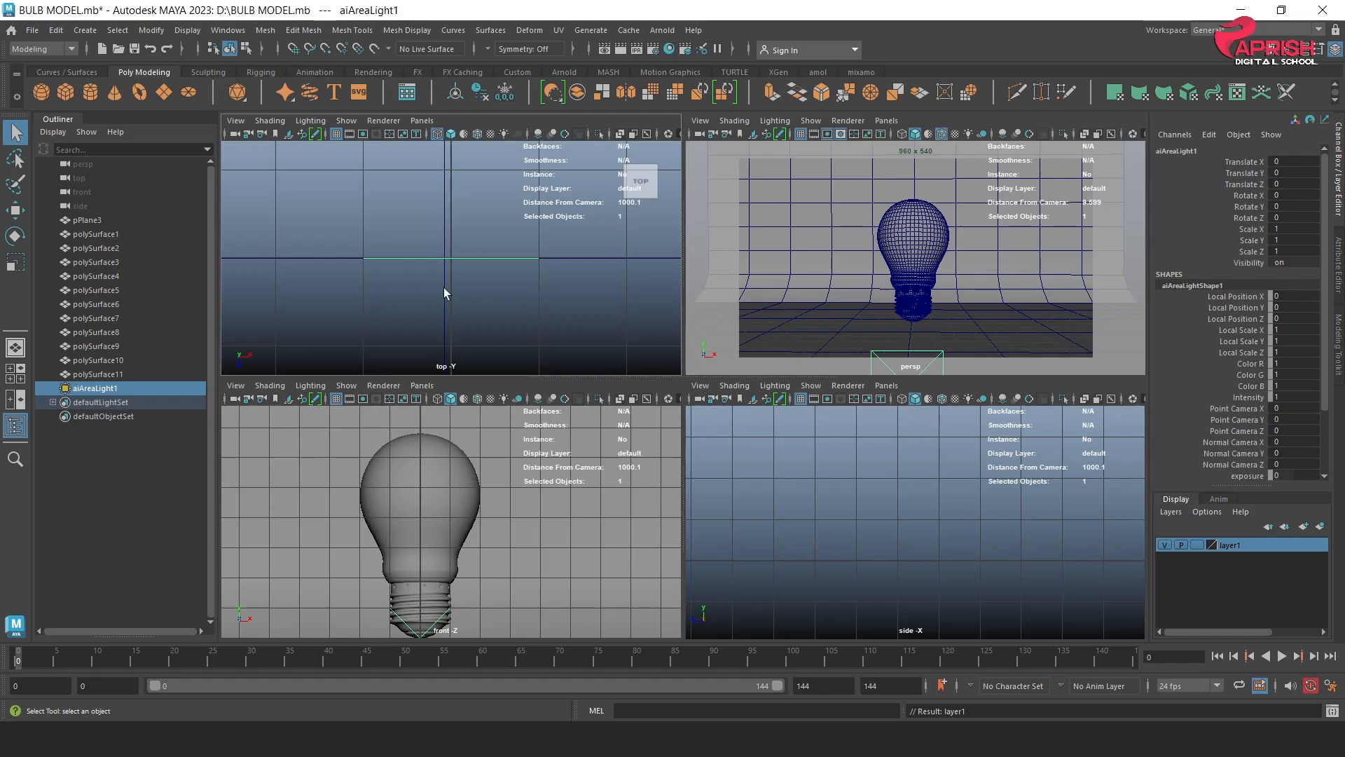
key(space)
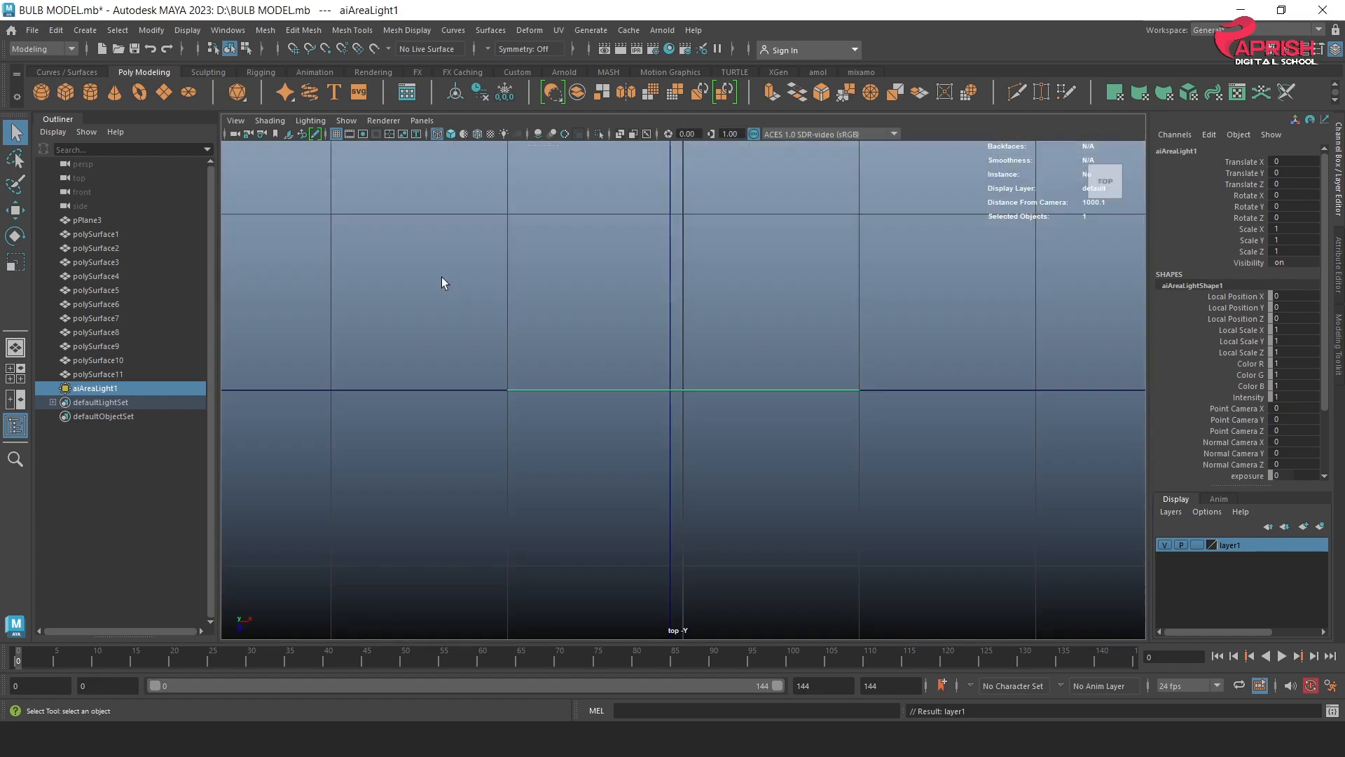
click(420, 120)
mouse_move(478, 134)
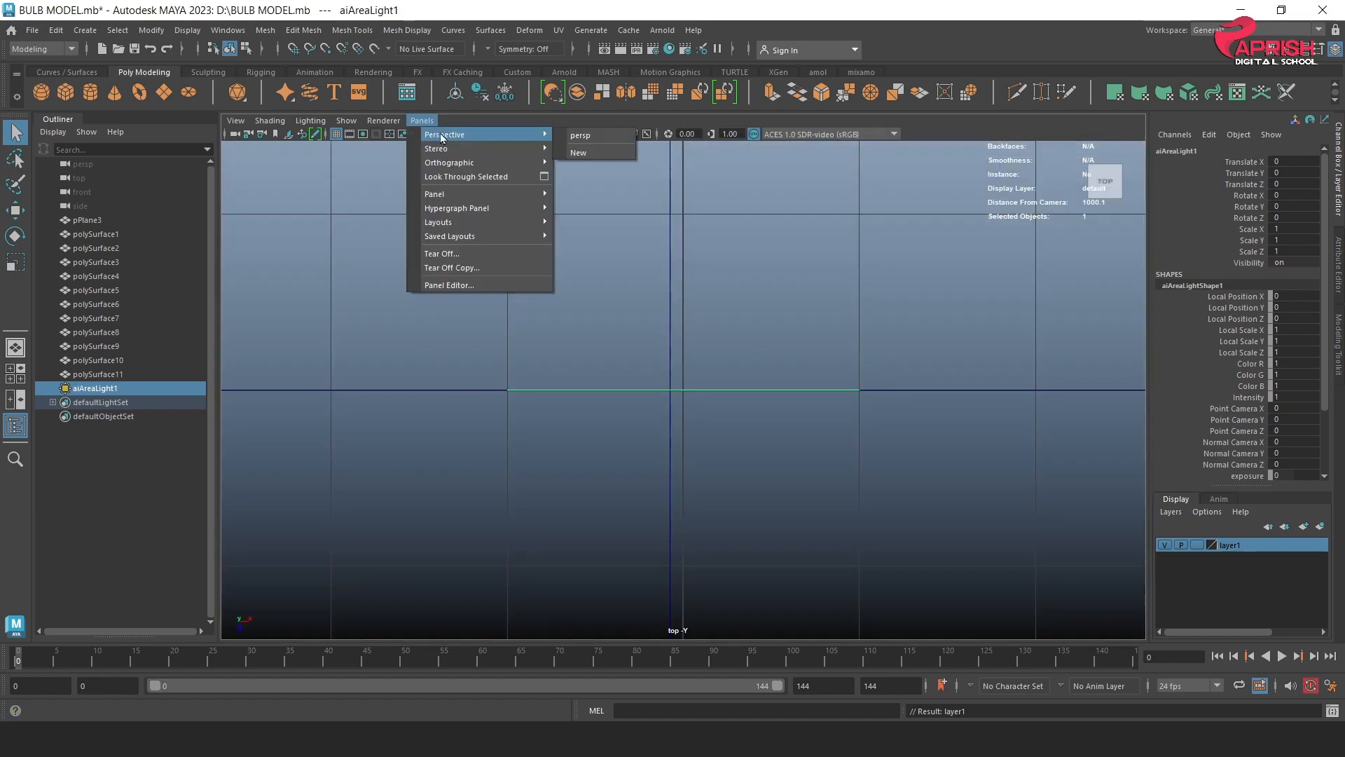
click(581, 153)
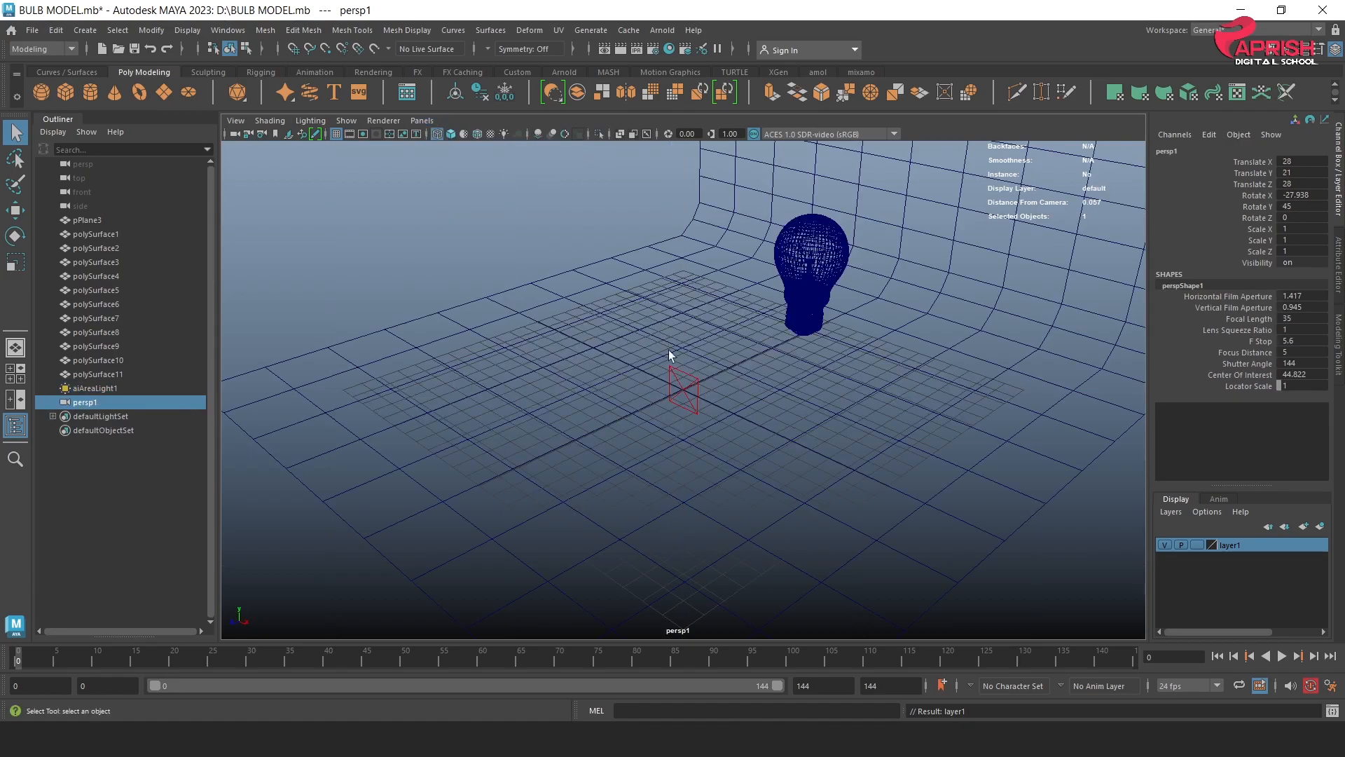
click(450, 134)
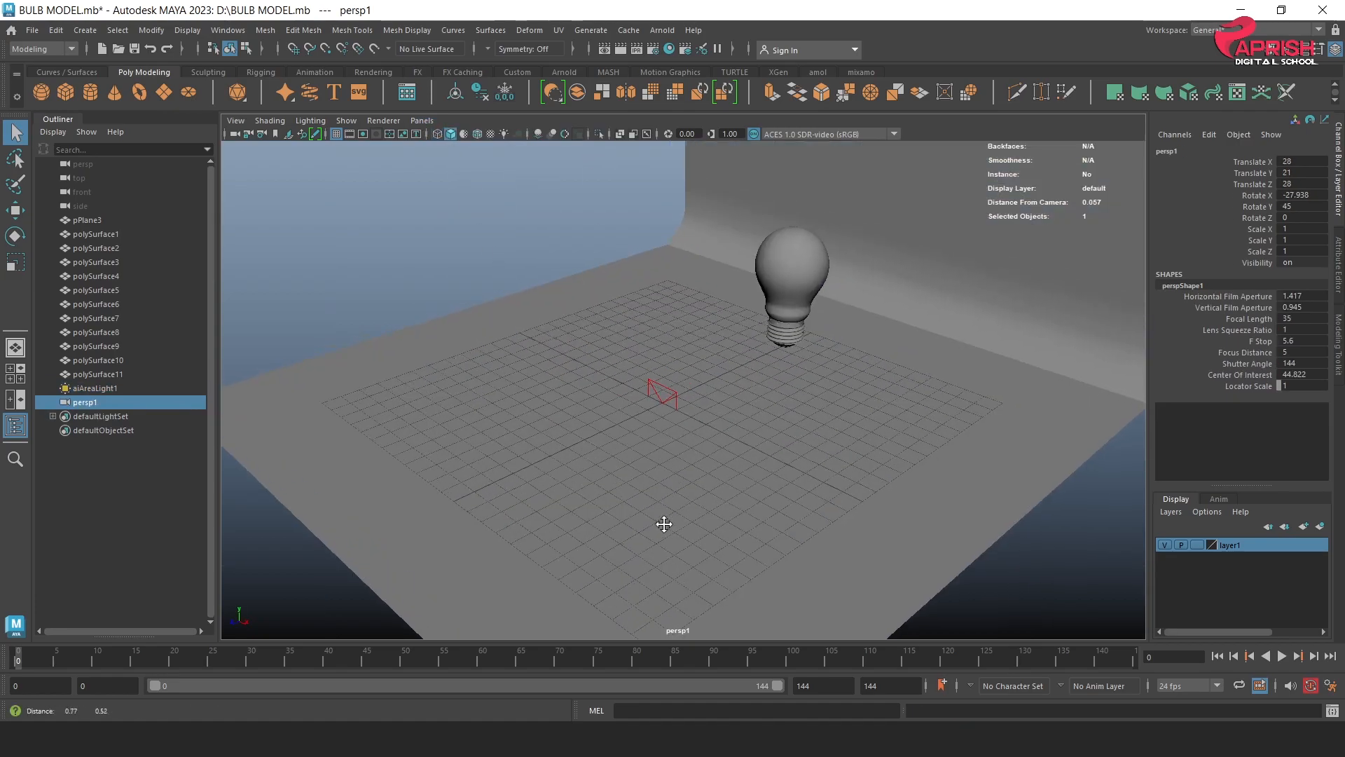
Step: Look through the area light and aim it down at the bulb from about 17.9 units high, rotated about -39 in X and -5.2 in Y
alt+middle_drag(678, 511, 601, 454)
click(605, 437)
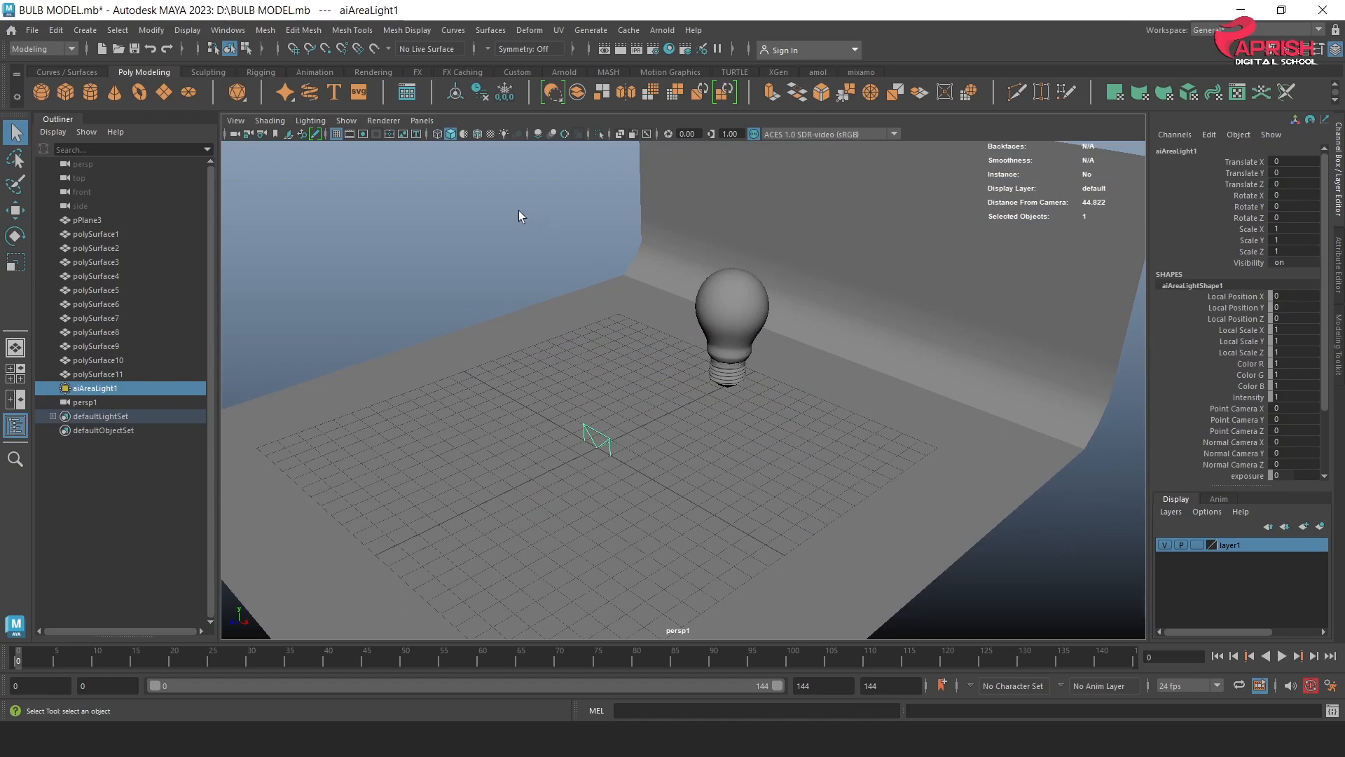
click(423, 124)
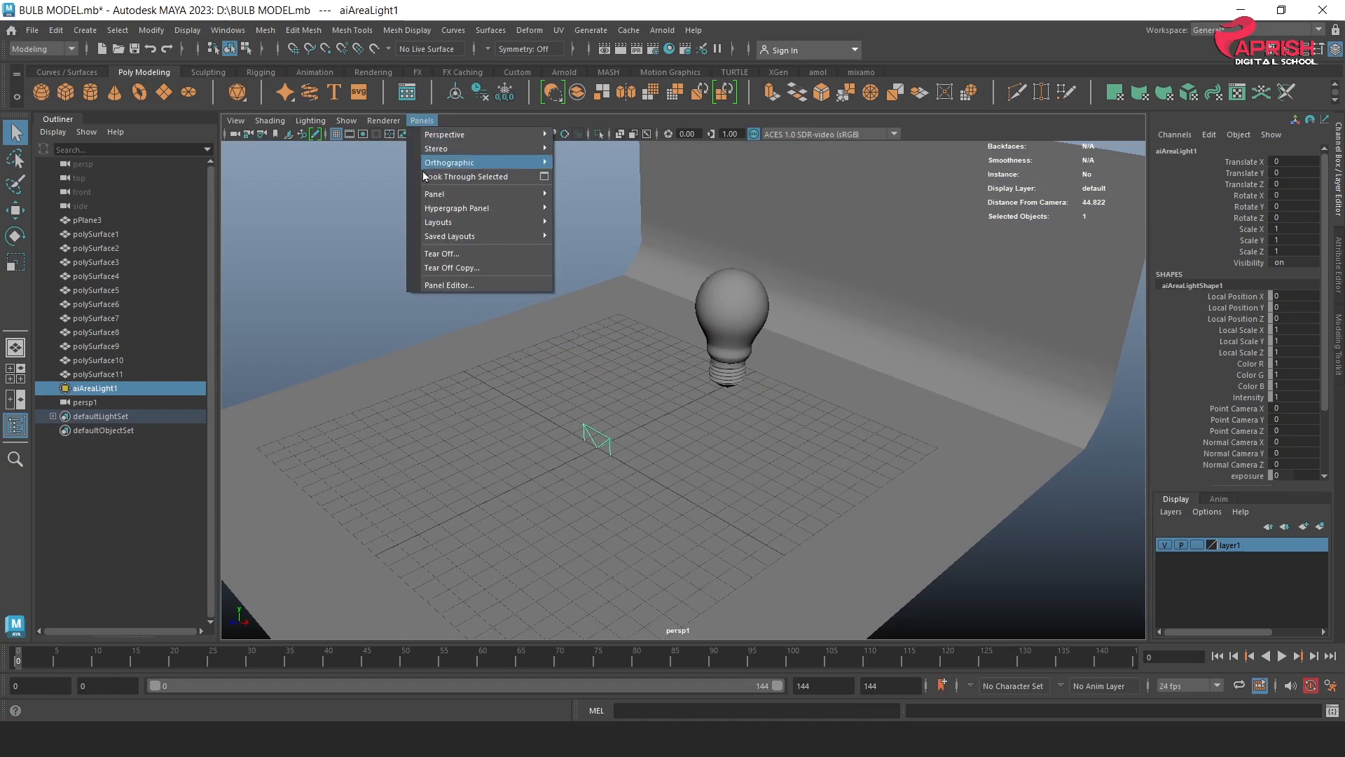
click(440, 179)
alt+right_drag(734, 482, 463, 420)
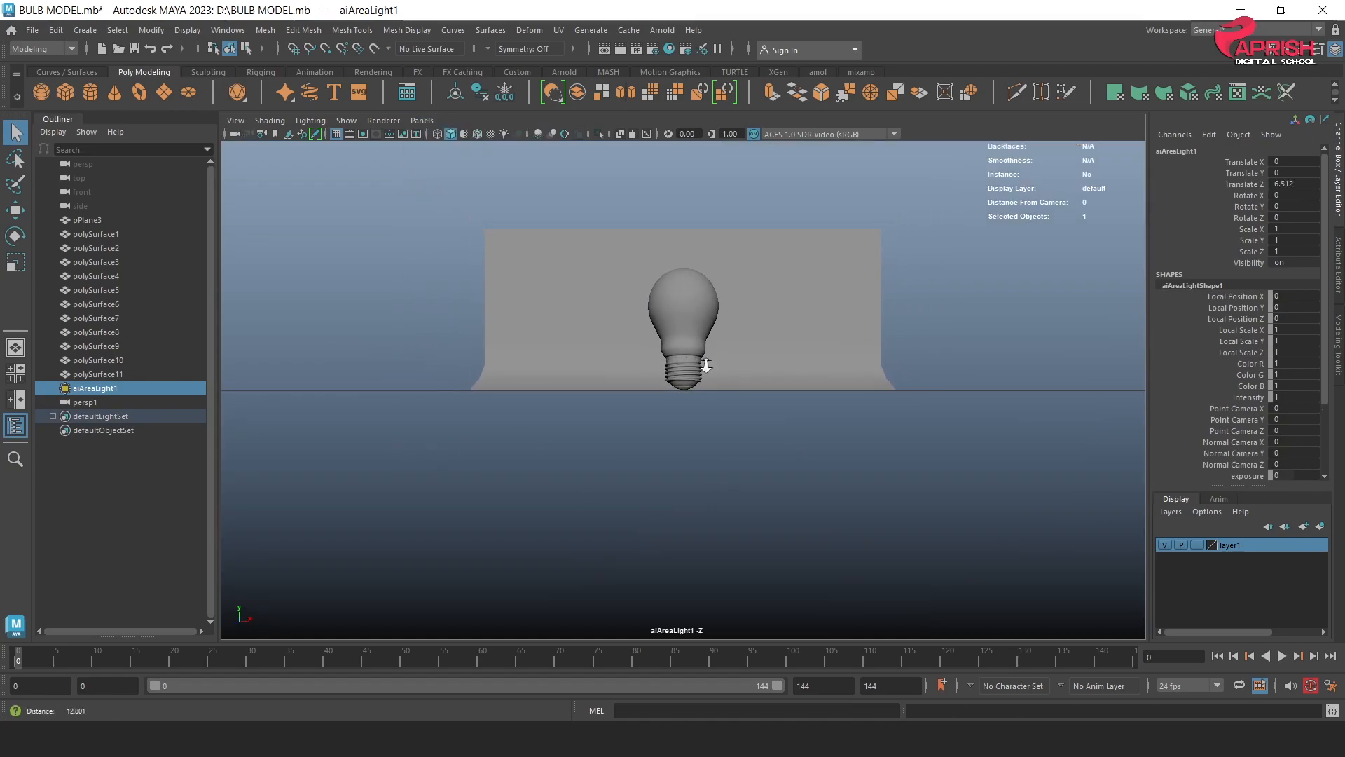
alt+right_drag(744, 367, 673, 378)
alt+middle_drag(672, 378, 658, 444)
alt+drag(642, 449, 642, 536)
alt+middle_drag(631, 442, 623, 535)
alt+drag(622, 535, 631, 513)
alt+right_drag(630, 526, 662, 541)
alt+middle_drag(663, 541, 661, 508)
alt+right_drag(626, 526, 640, 535)
alt+middle_drag(640, 534, 637, 507)
mouse_move(625, 526)
alt+mouse_down()
mouse_move(612, 517)
mouse_move(627, 538)
alt+mouse_up()
alt+right_drag(658, 522, 618, 508)
alt+middle_drag(616, 507, 612, 540)
alt+drag(617, 518, 622, 534)
alt+right_drag(625, 534, 594, 527)
alt+middle_drag(595, 527, 601, 489)
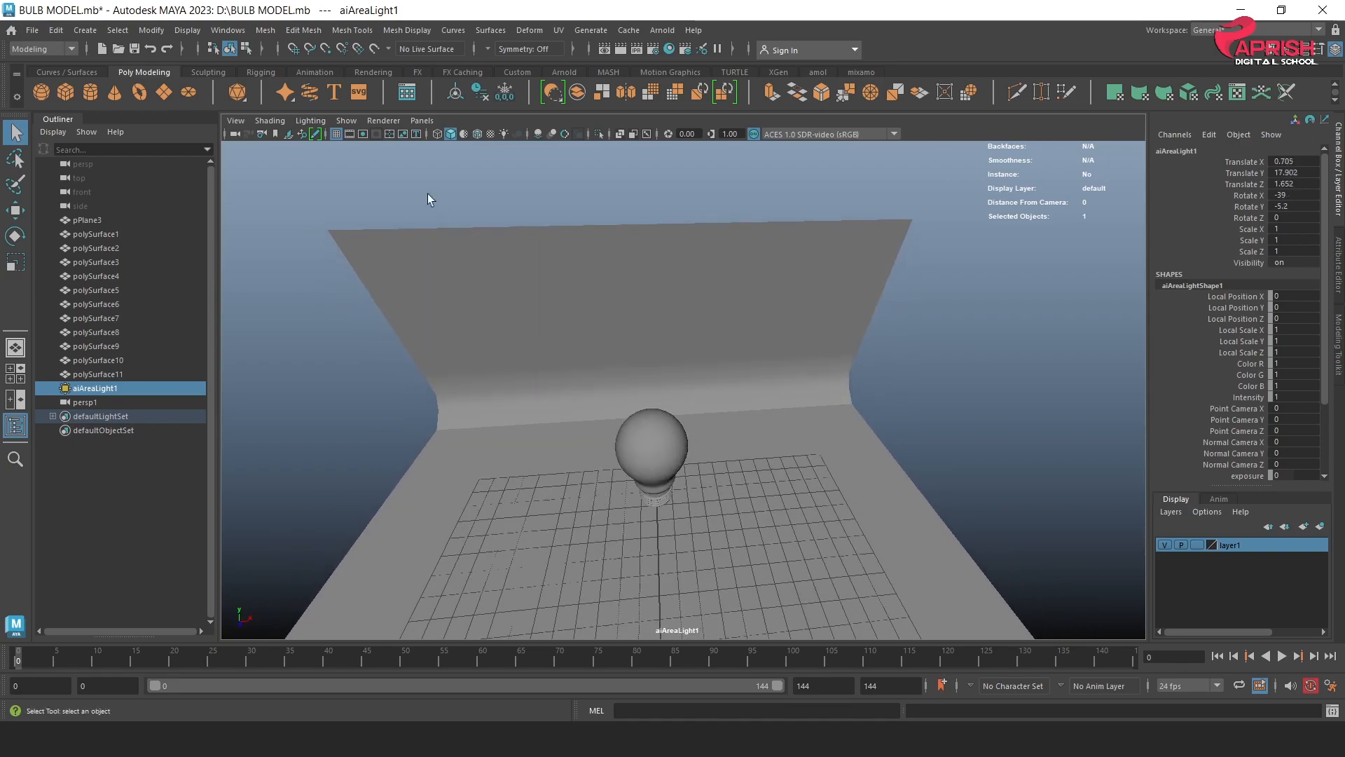
Step: Return to the persp1 view and scale the area light uniformly to 3.75
click(422, 120)
mouse_move(431, 136)
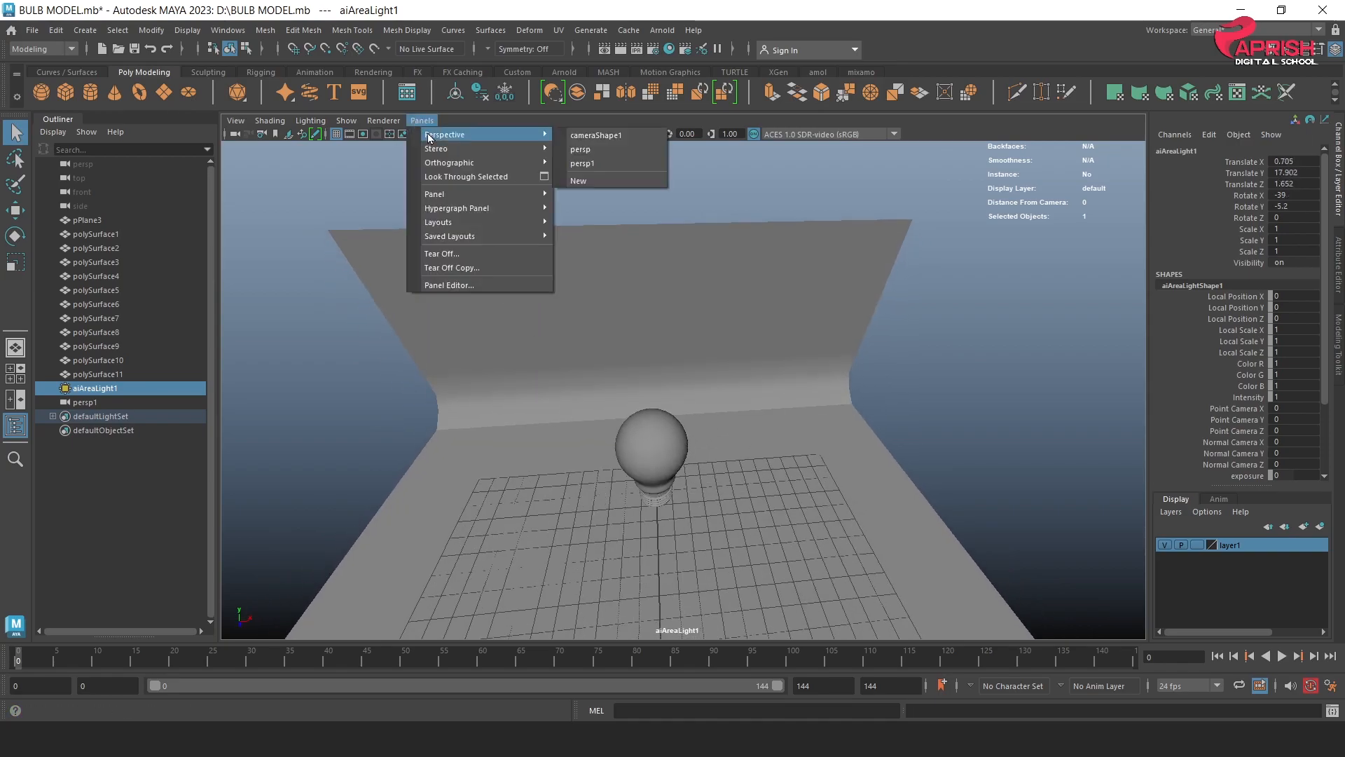
click(591, 163)
alt+right_drag(667, 372, 658, 471)
alt+drag(658, 471, 691, 441)
key(r)
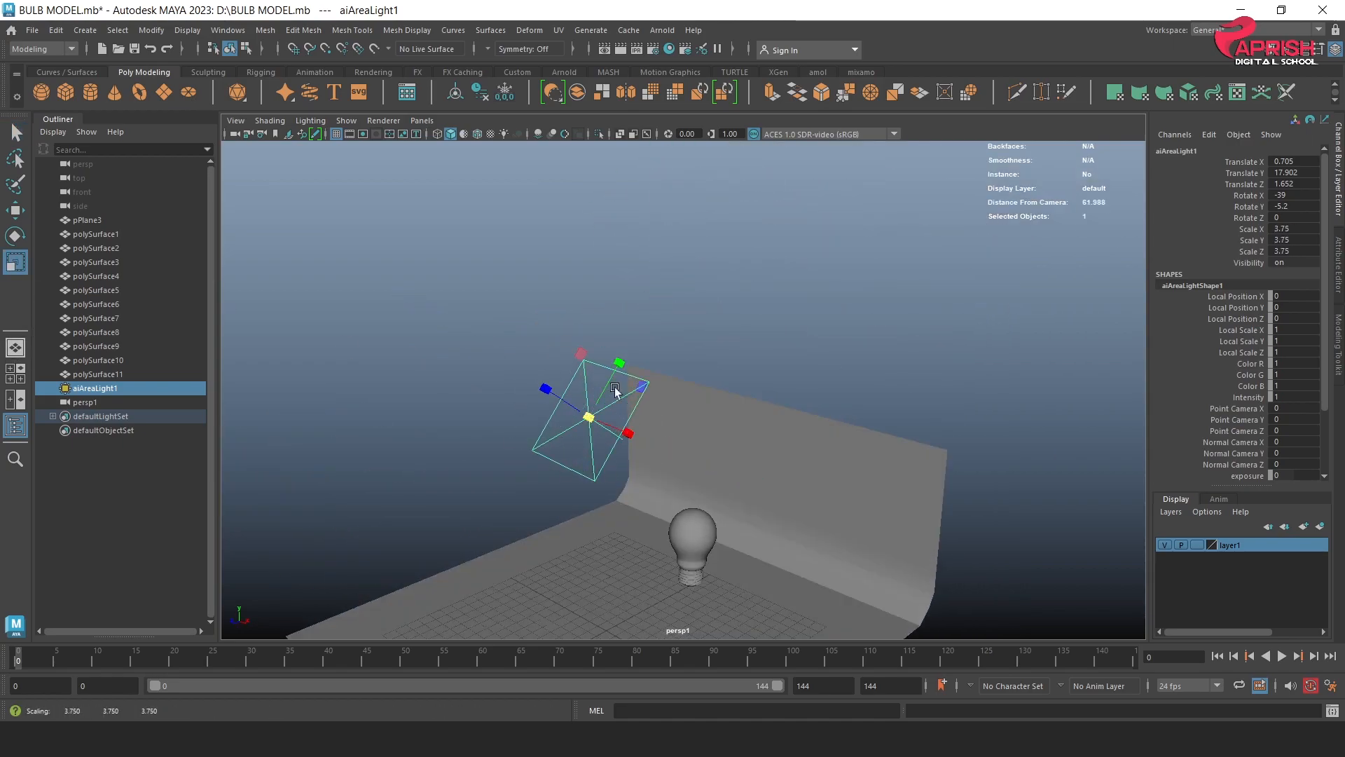
Step: Set the area light's exposure to 12 and its samples to 3
key(ctrl+a)
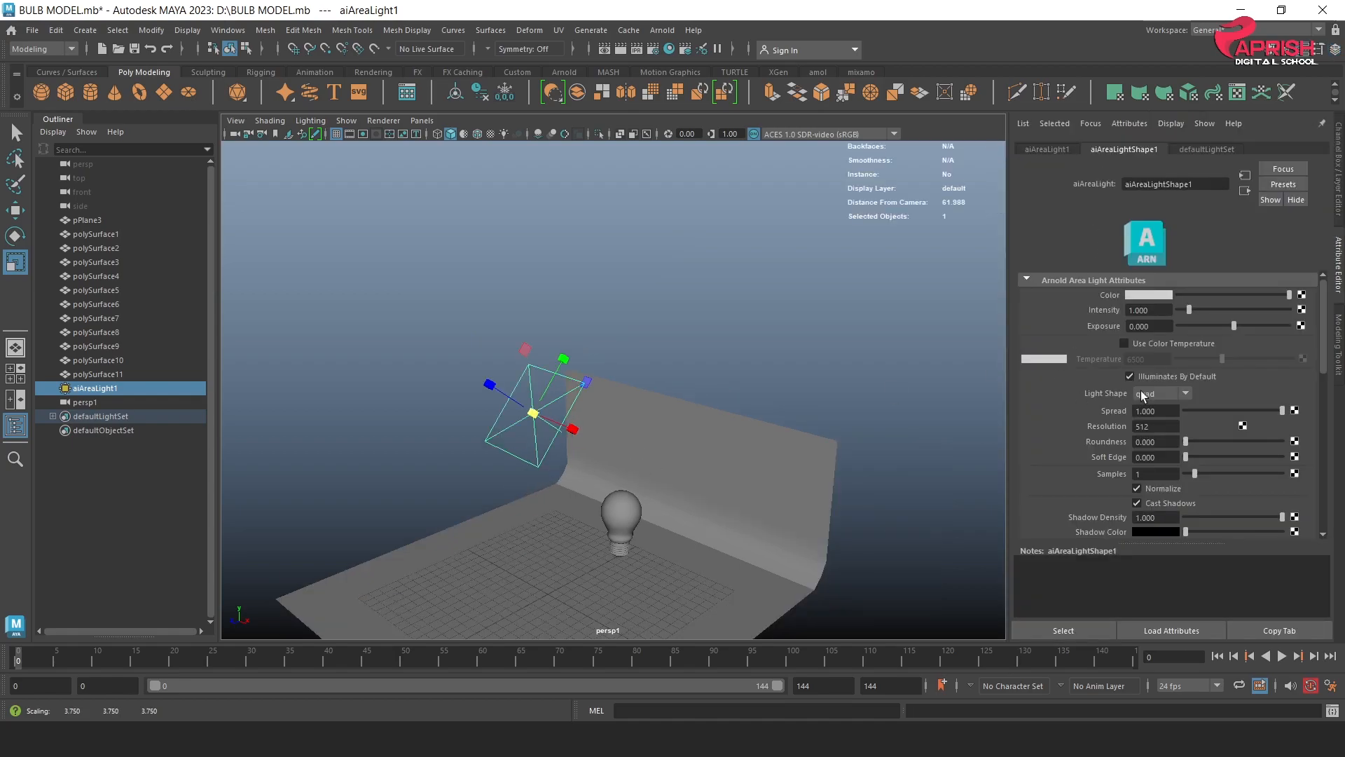
click(1162, 327)
text(12)
key(Return)
click(1147, 474)
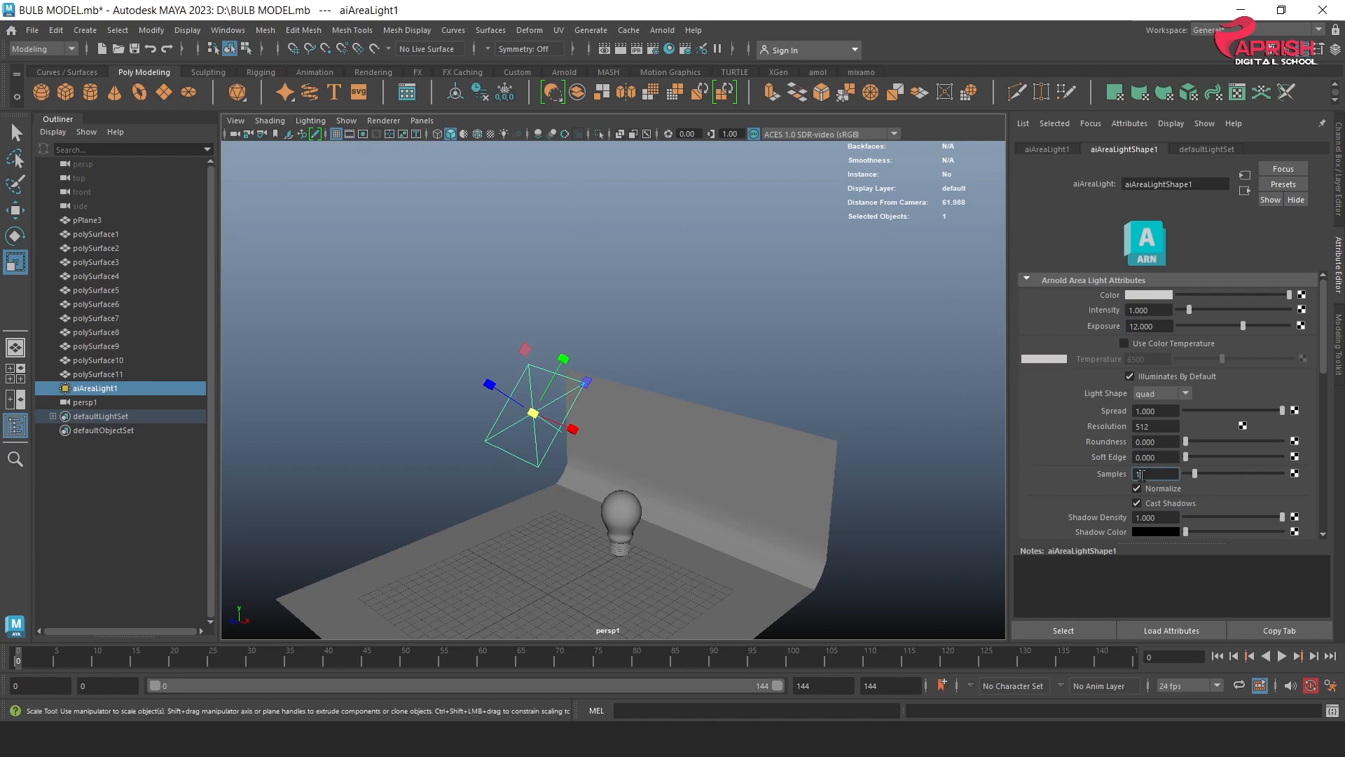
text(3)
key(Return)
Step: Run a test Arnold render of the bulb from the persp camera, stop it and close the render window
click(422, 121)
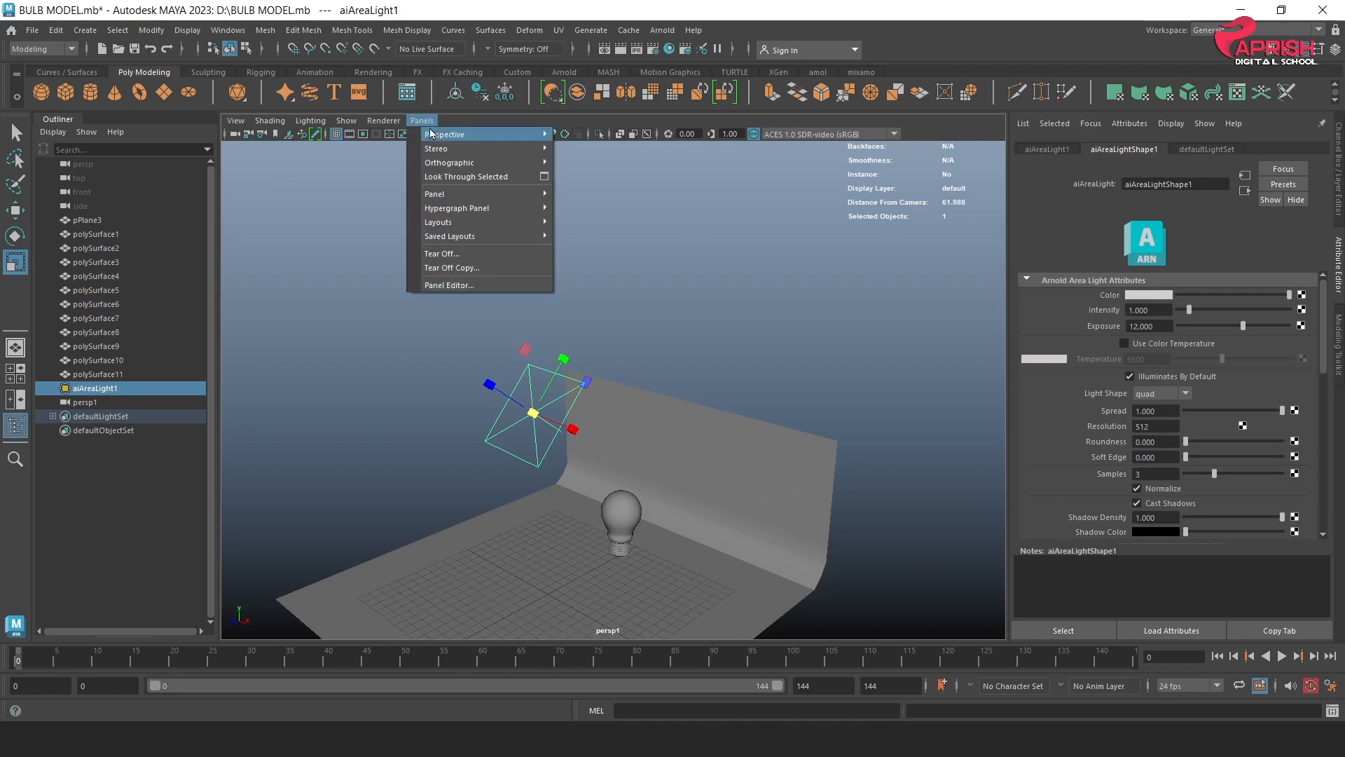
mouse_move(430, 134)
click(584, 142)
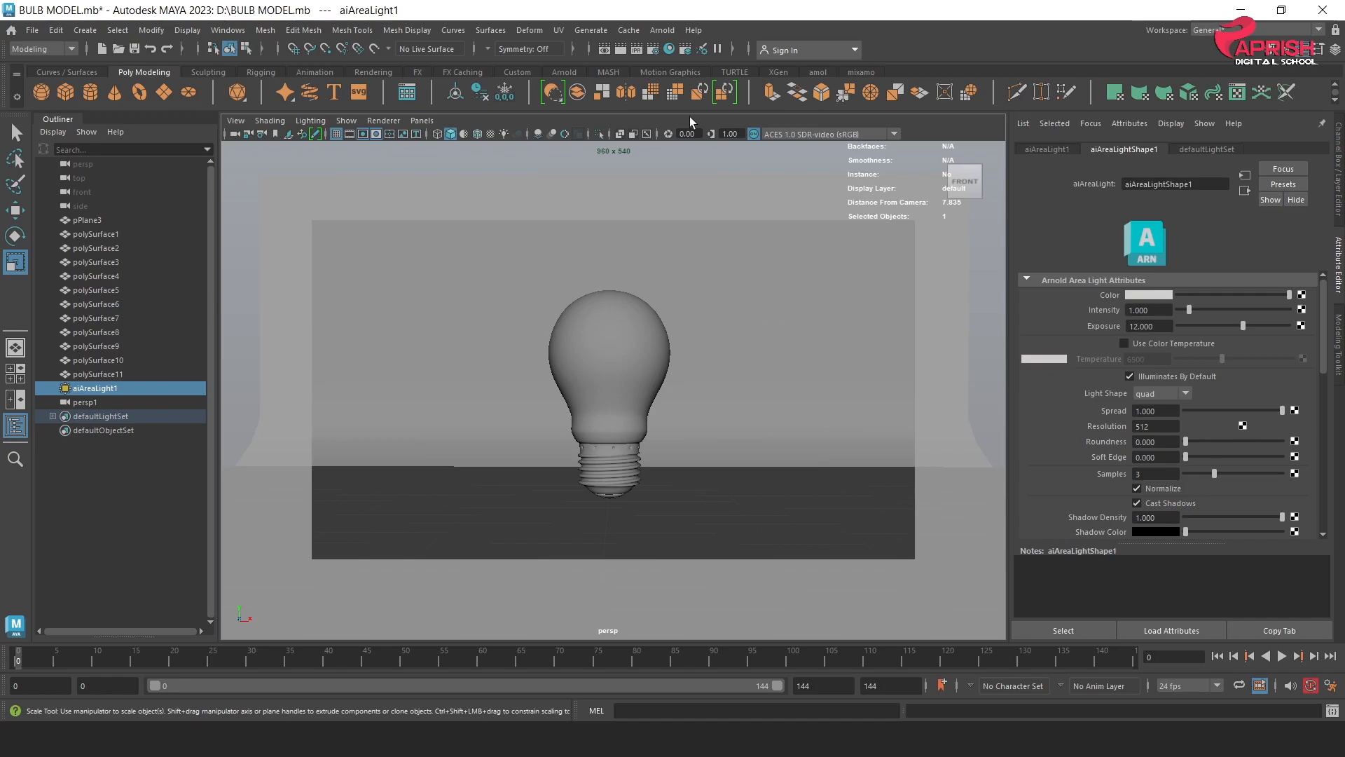
click(664, 31)
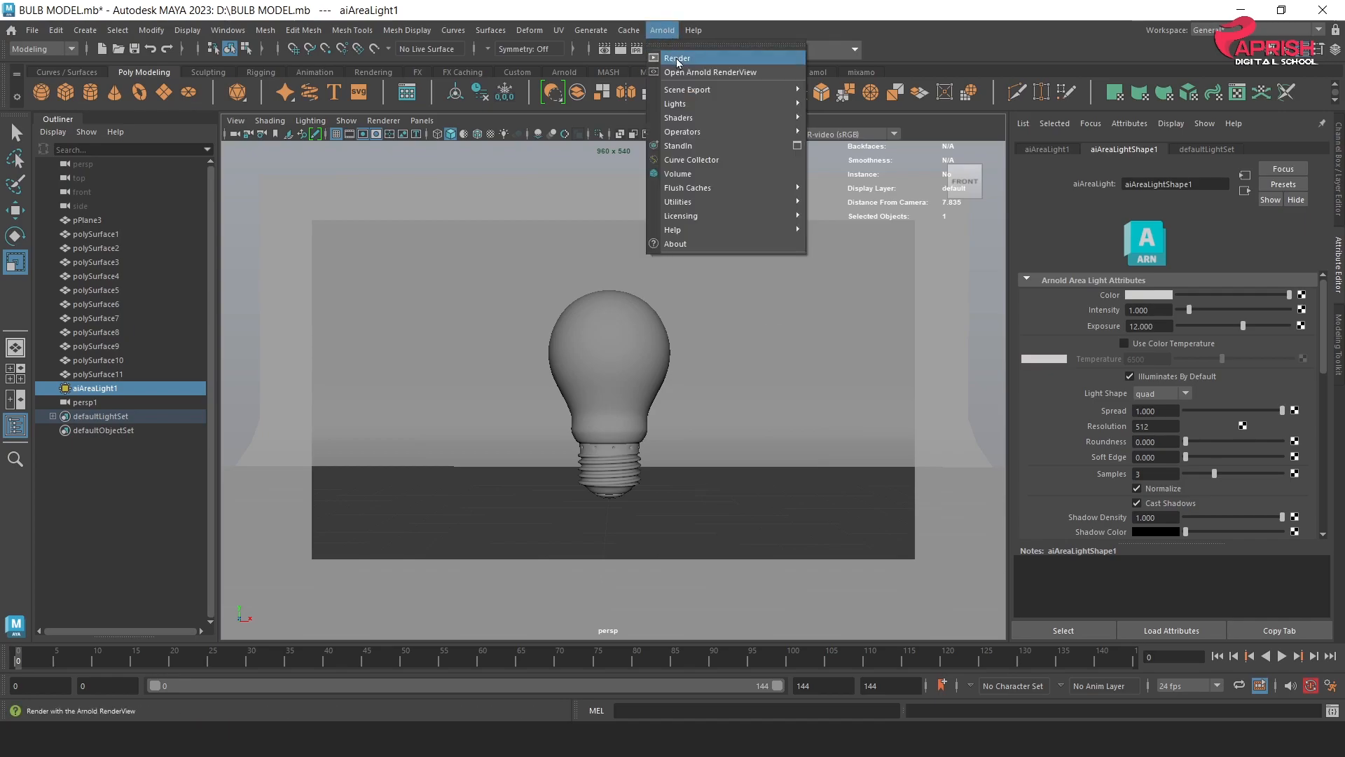
click(677, 59)
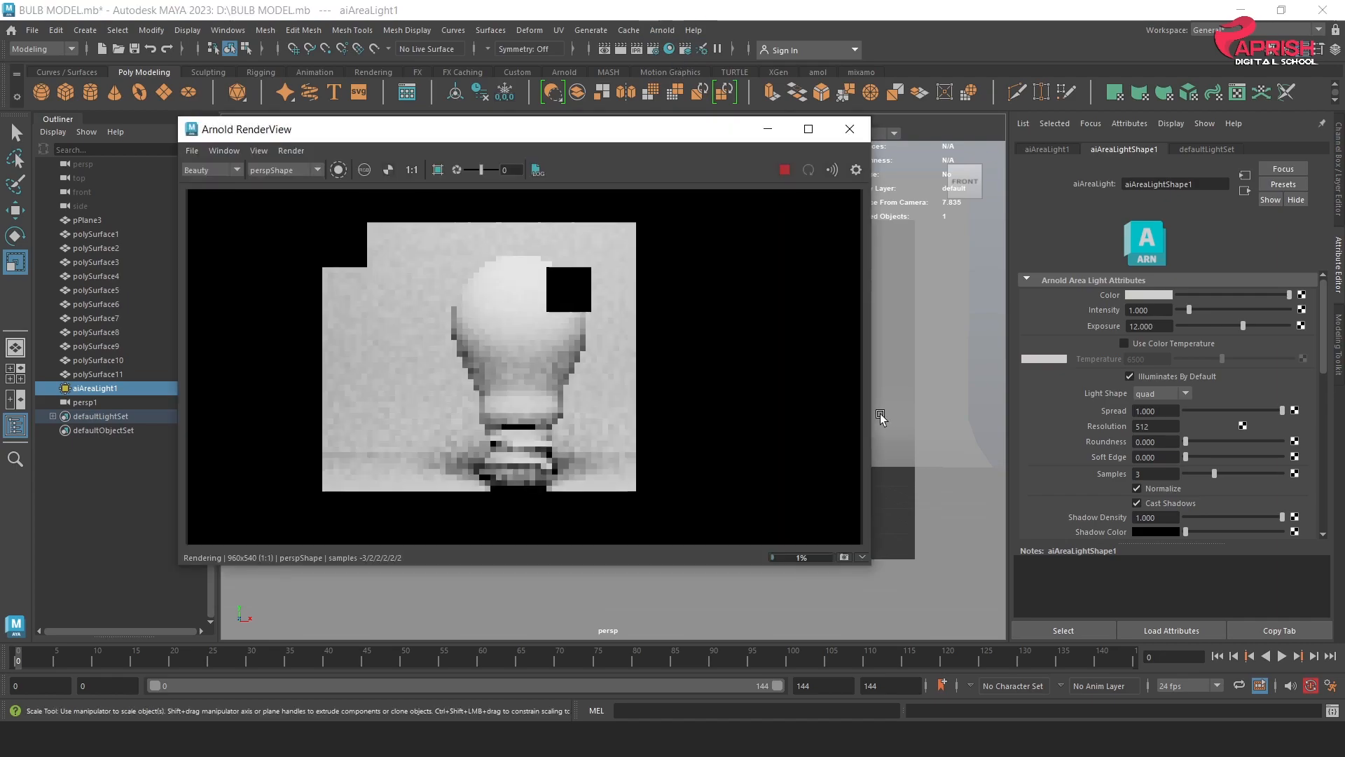
key(Escape)
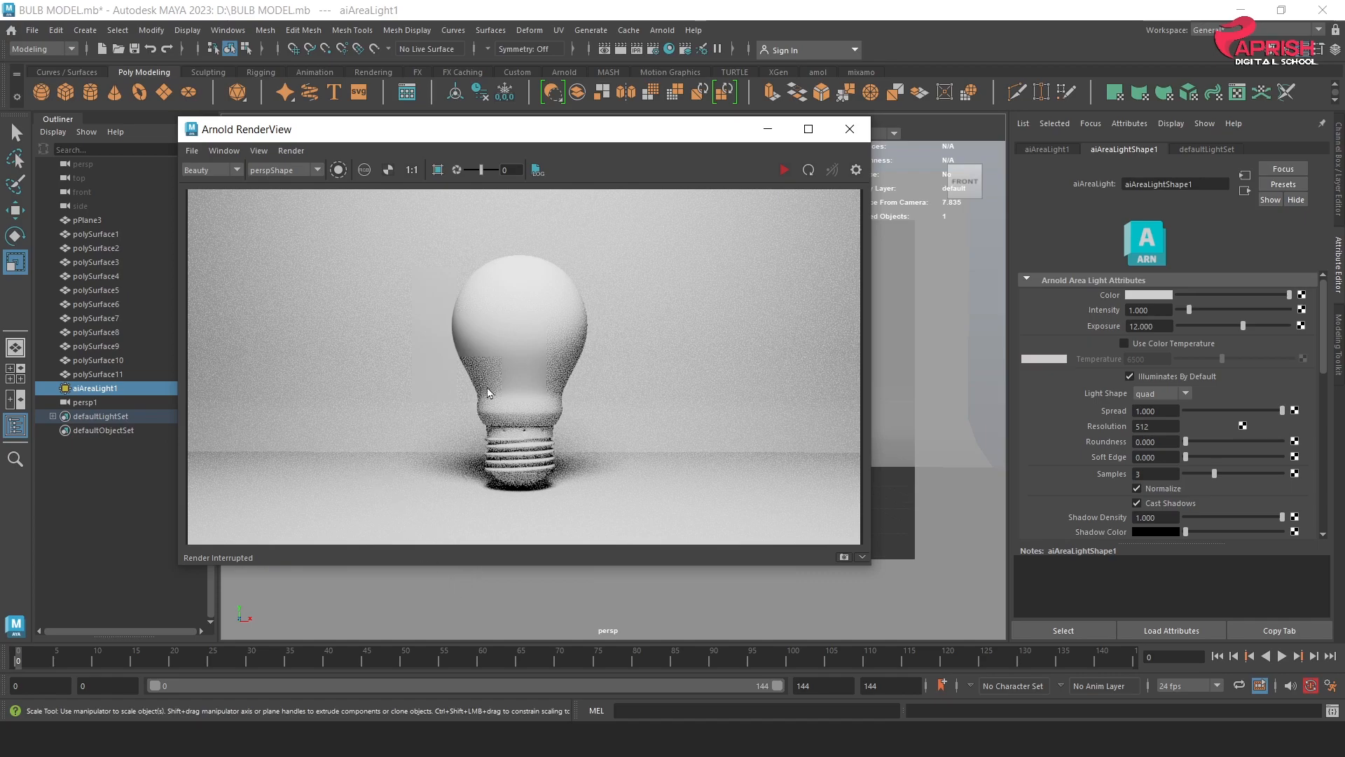
click(850, 129)
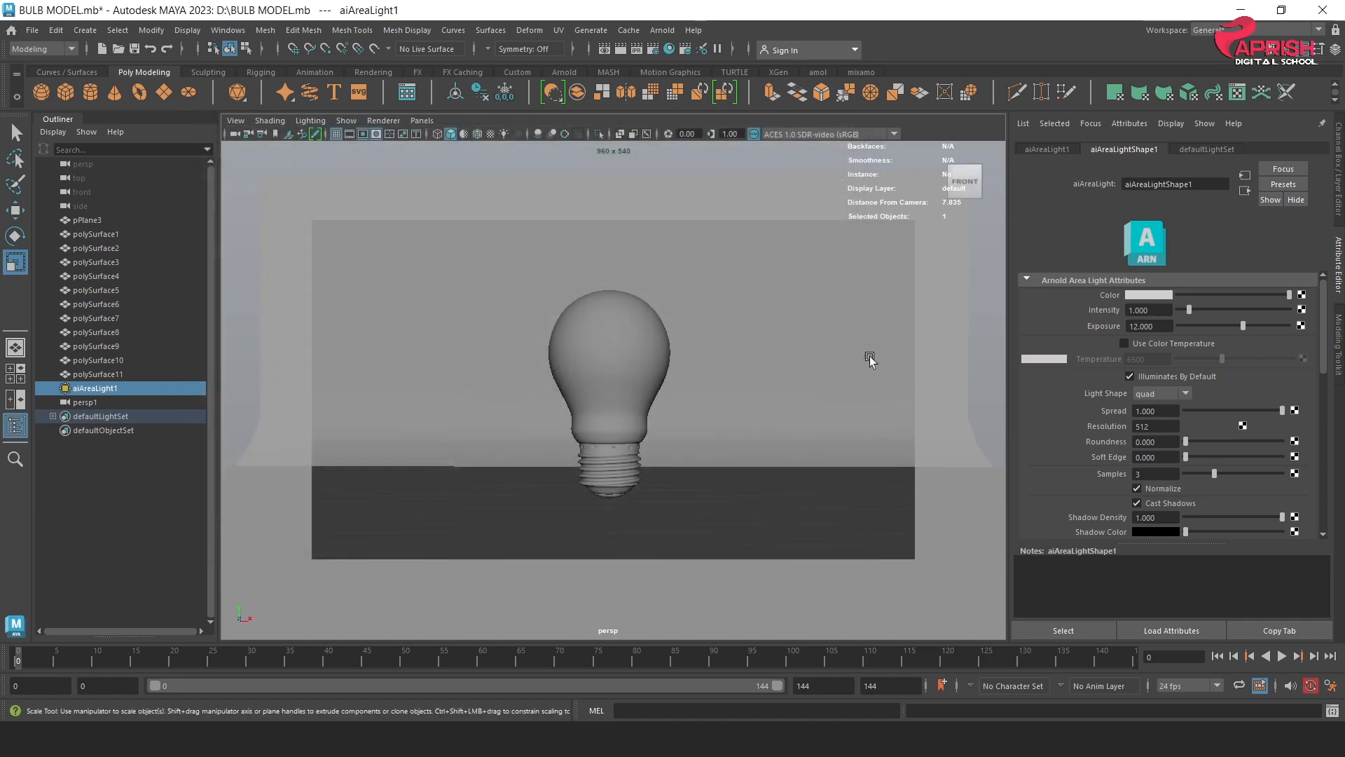
Step: Create an aiStandardSurface material in the Hypershade, rename it glass, and move its nodes higher in the graph
click(669, 50)
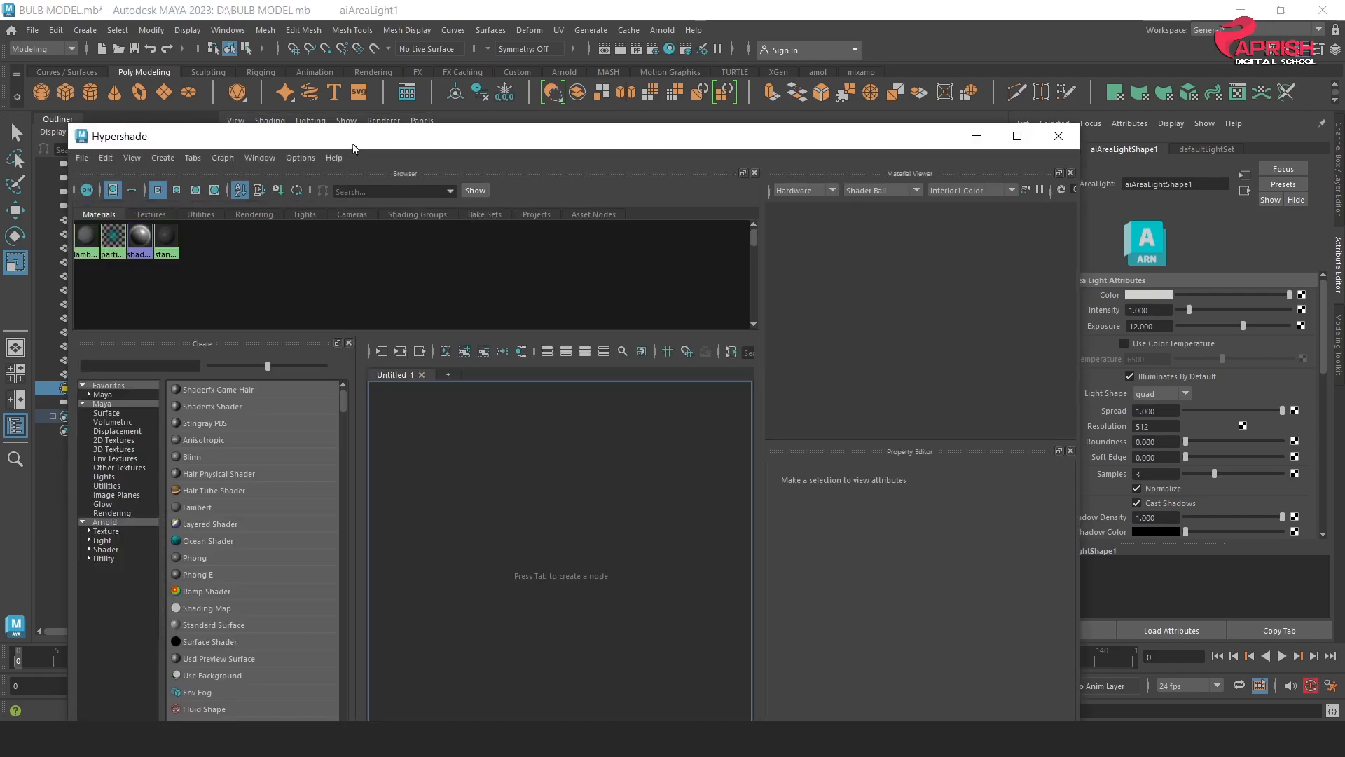
drag(354, 141, 628, 36)
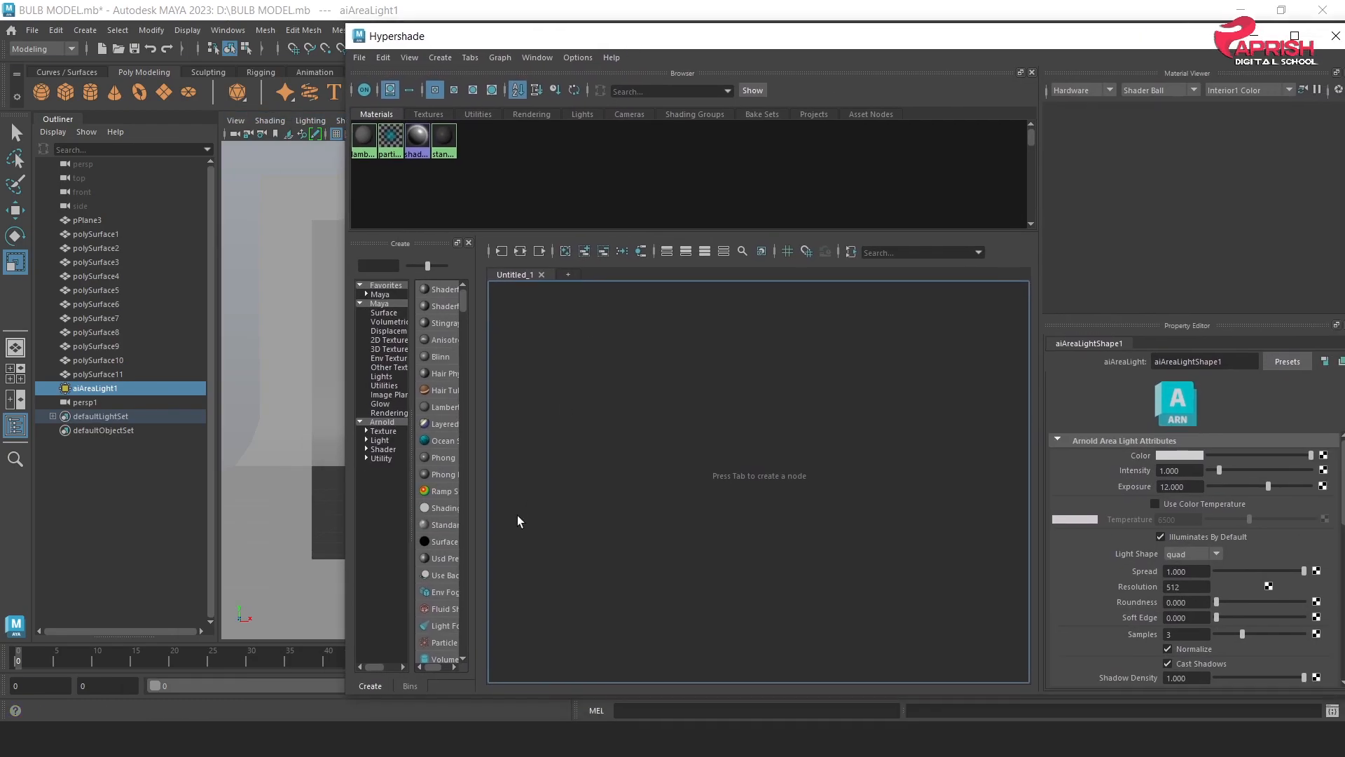
key(Tab)
text(aist)
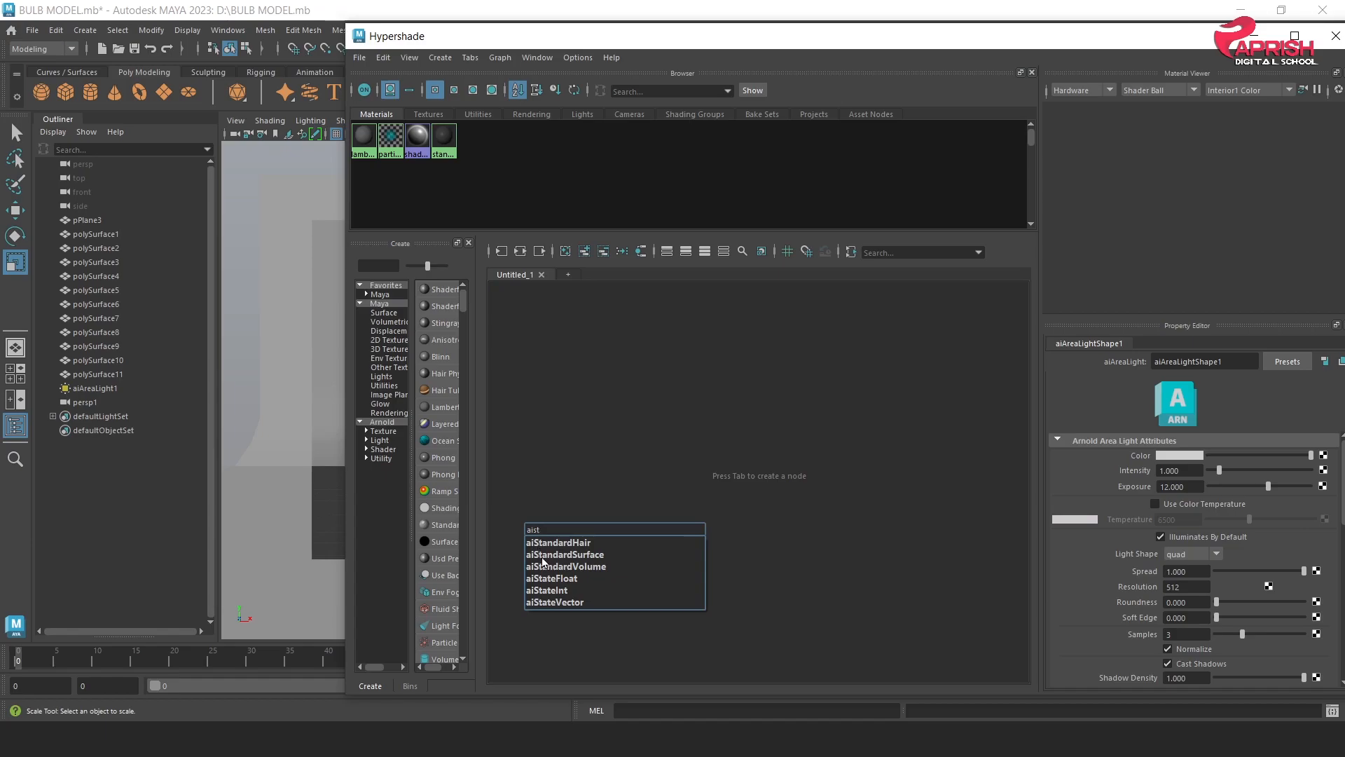
click(539, 554)
double_click(546, 516)
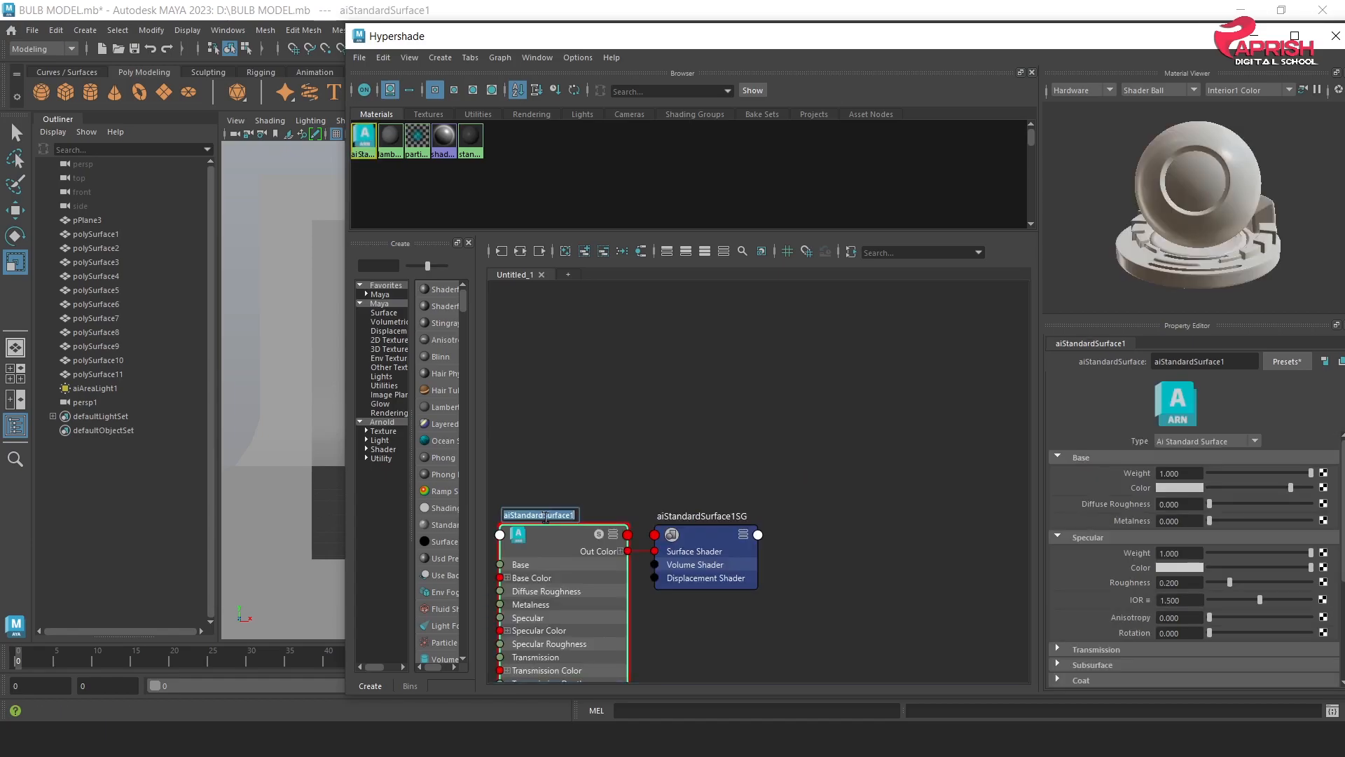
text(glass)
key(Return)
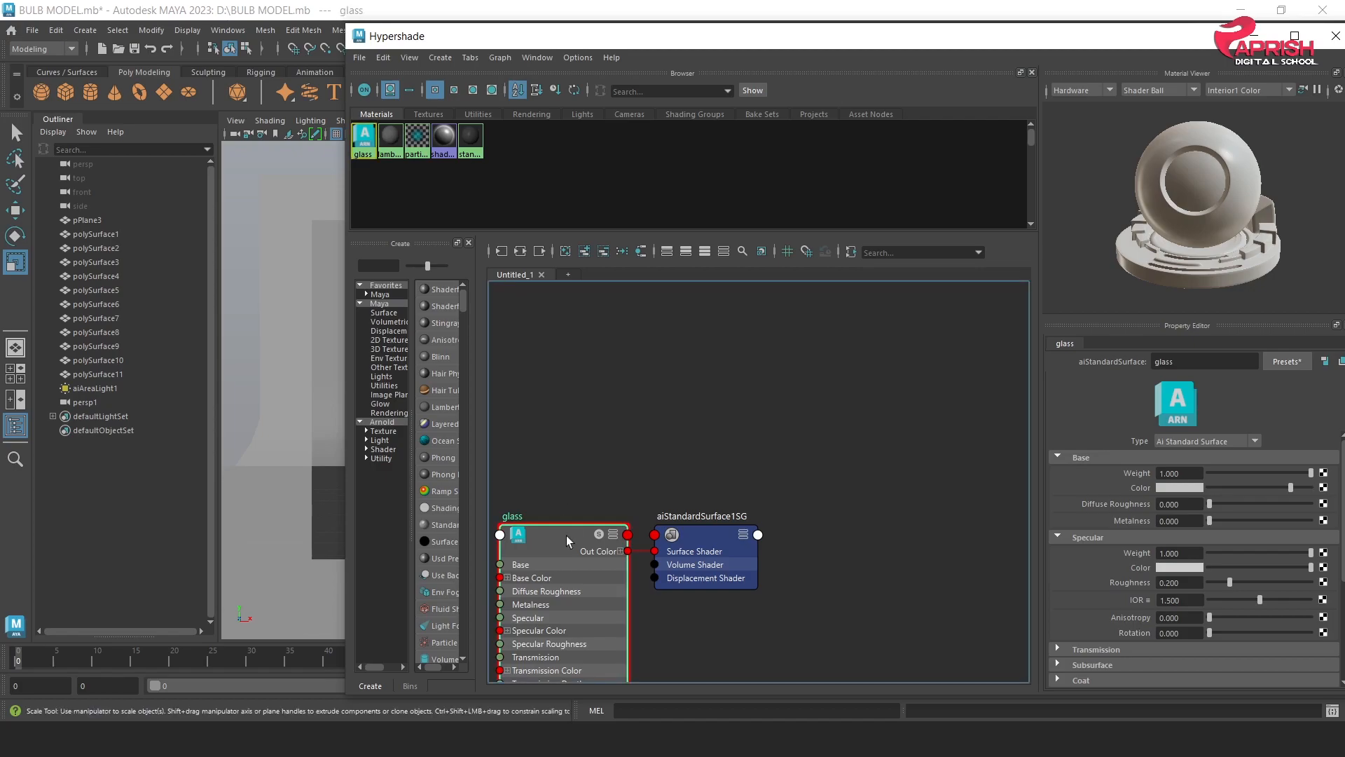
drag(547, 455, 728, 565)
drag(566, 529, 616, 395)
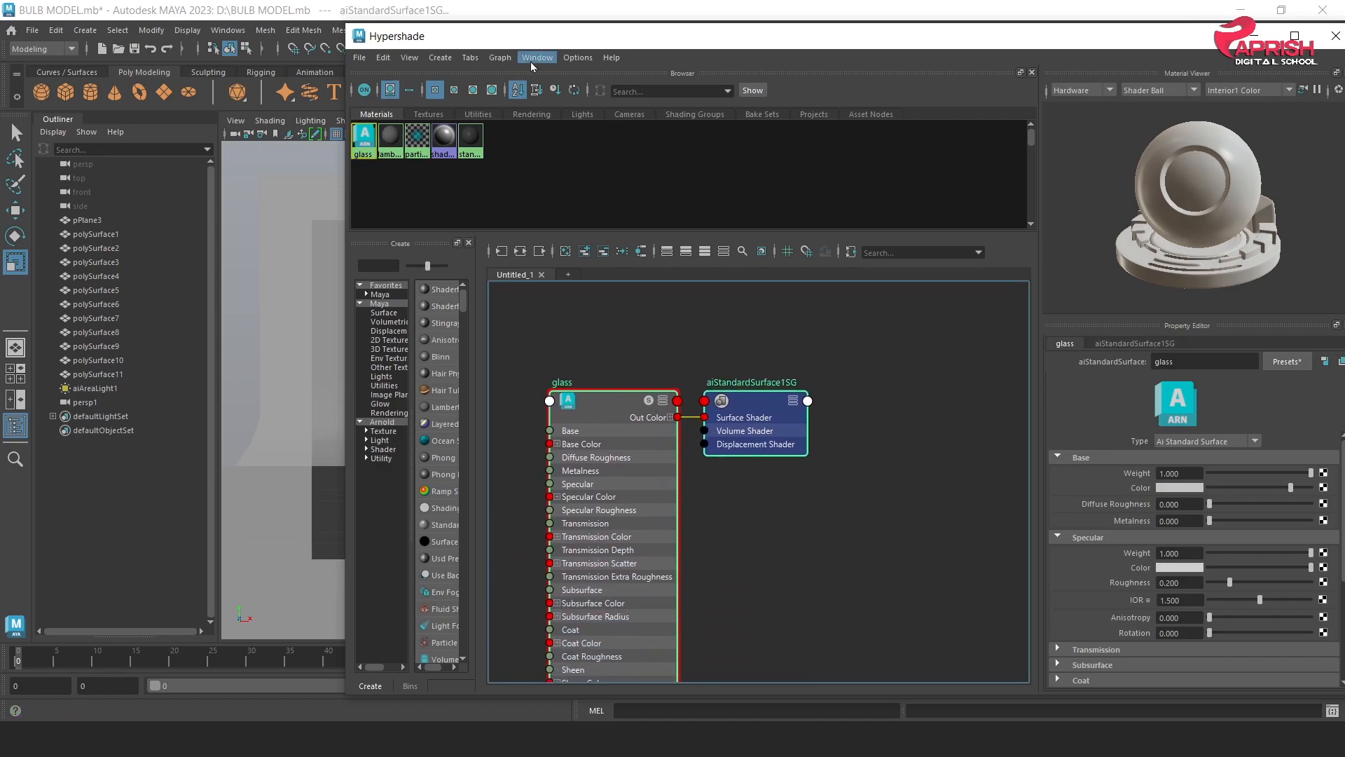
Step: Assign the glass material to the bulb's outer envelope, polySurface2
drag(453, 40, 827, 56)
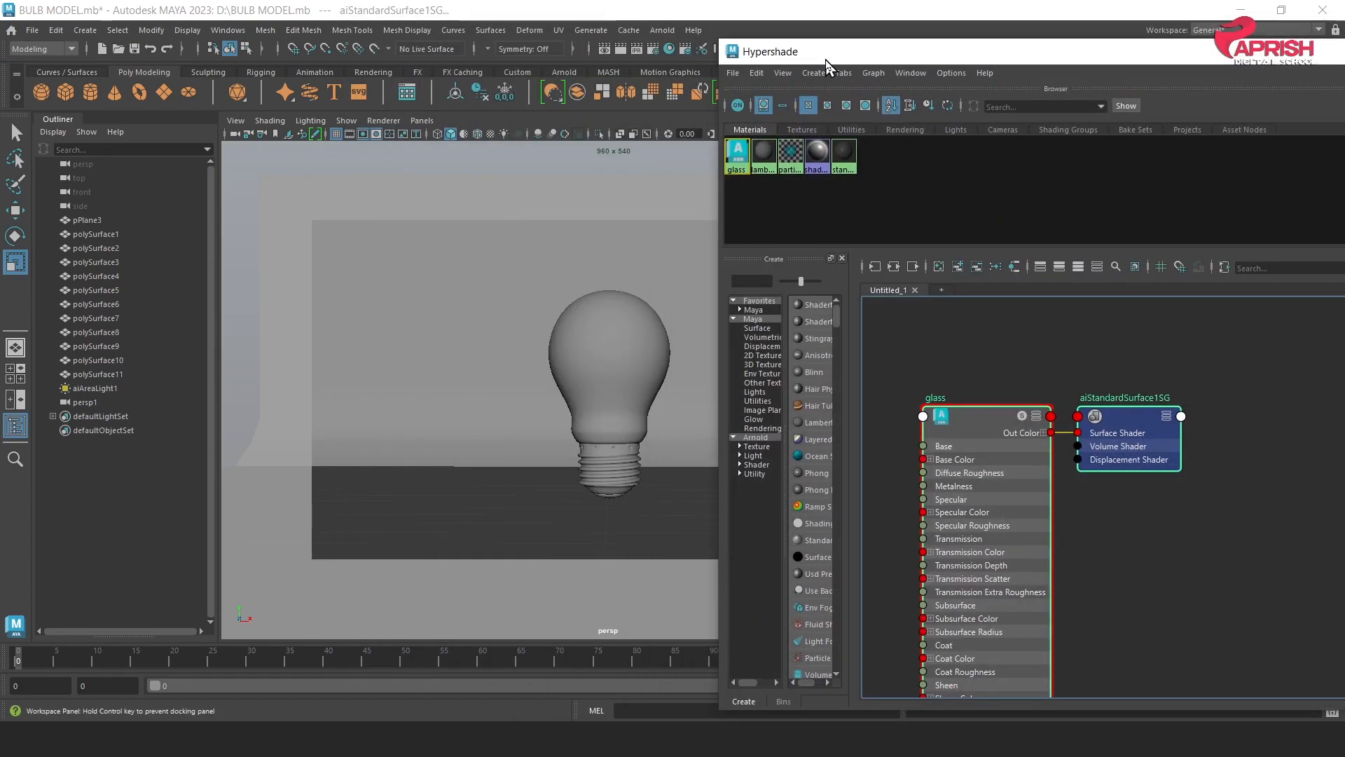
click(592, 338)
right_drag(970, 421, 962, 379)
Step: Replace the glass material's settings with the Glass preset and minimize the Hypershade
drag(1187, 59, 664, 55)
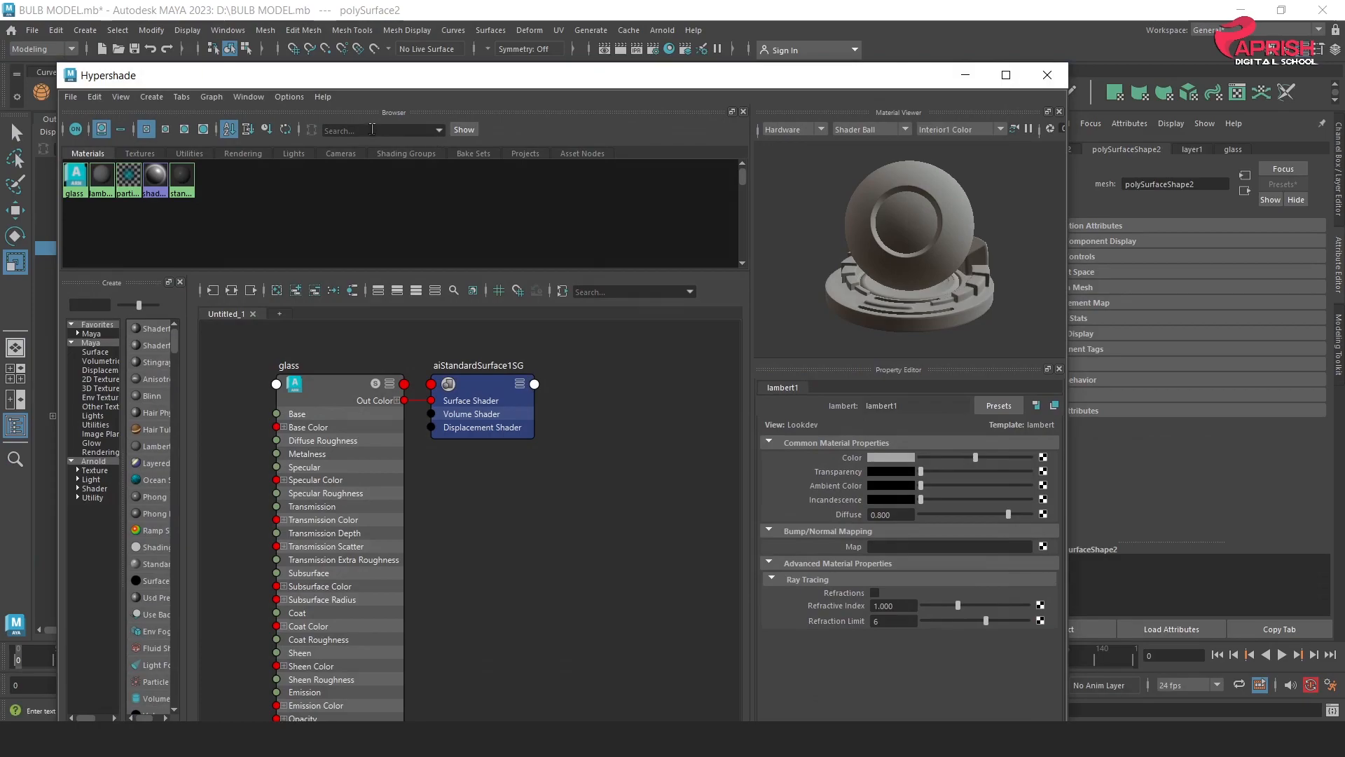
drag(362, 81, 494, 58)
click(479, 365)
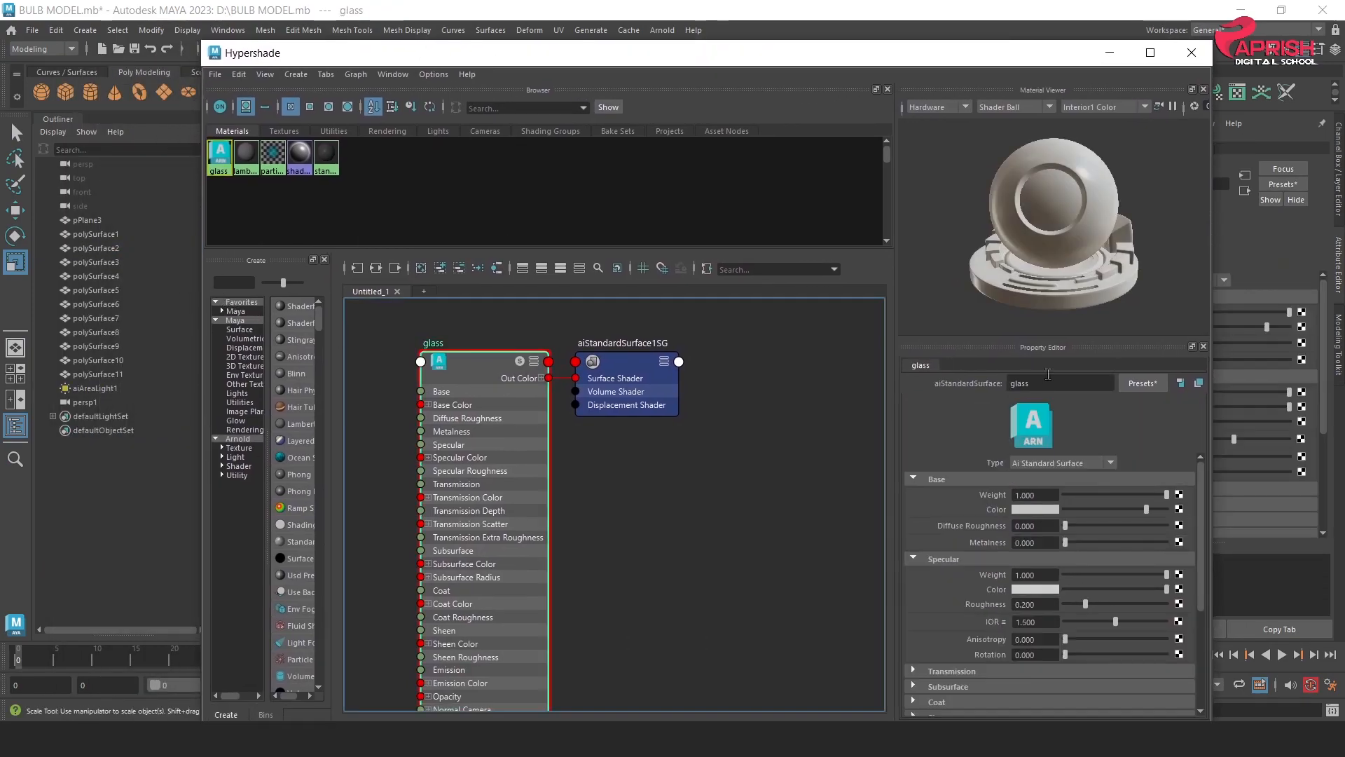
click(1151, 390)
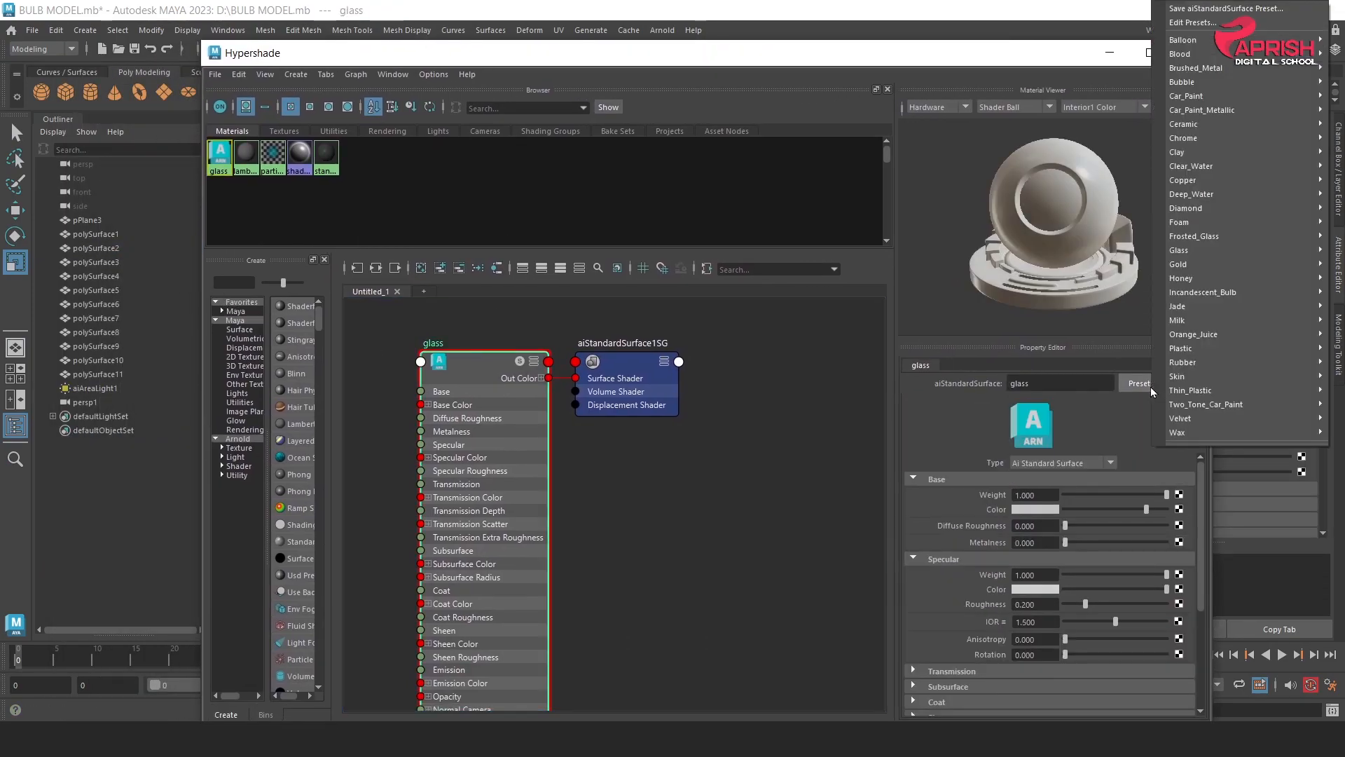
mouse_move(1184, 251)
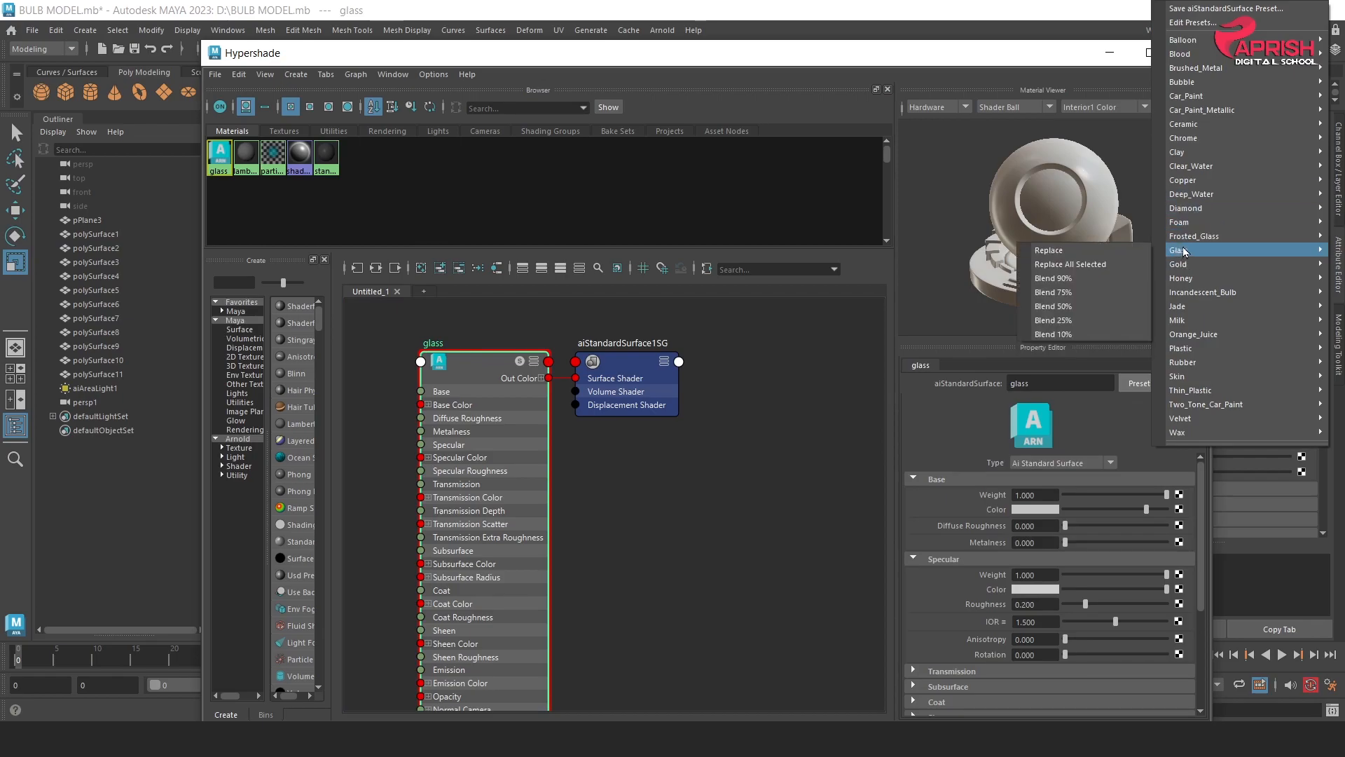
click(1049, 250)
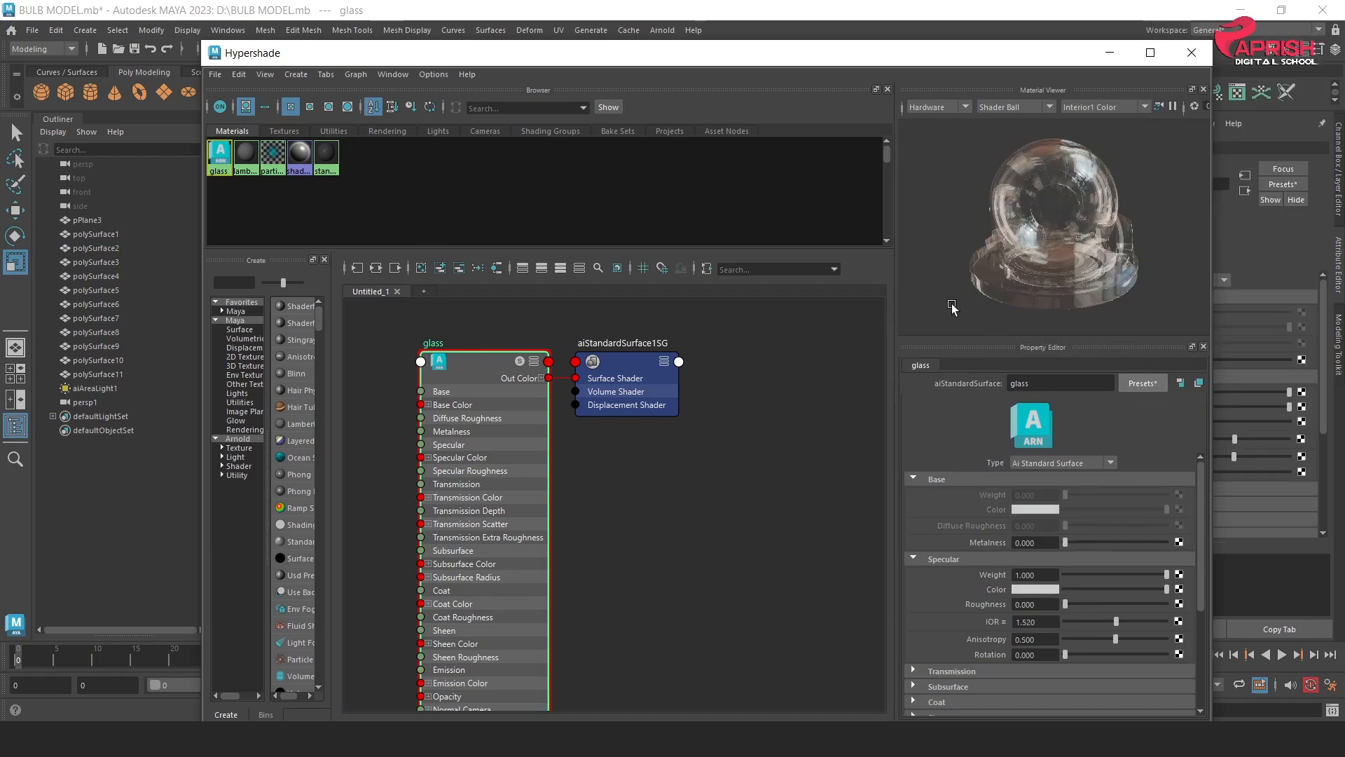
click(1109, 52)
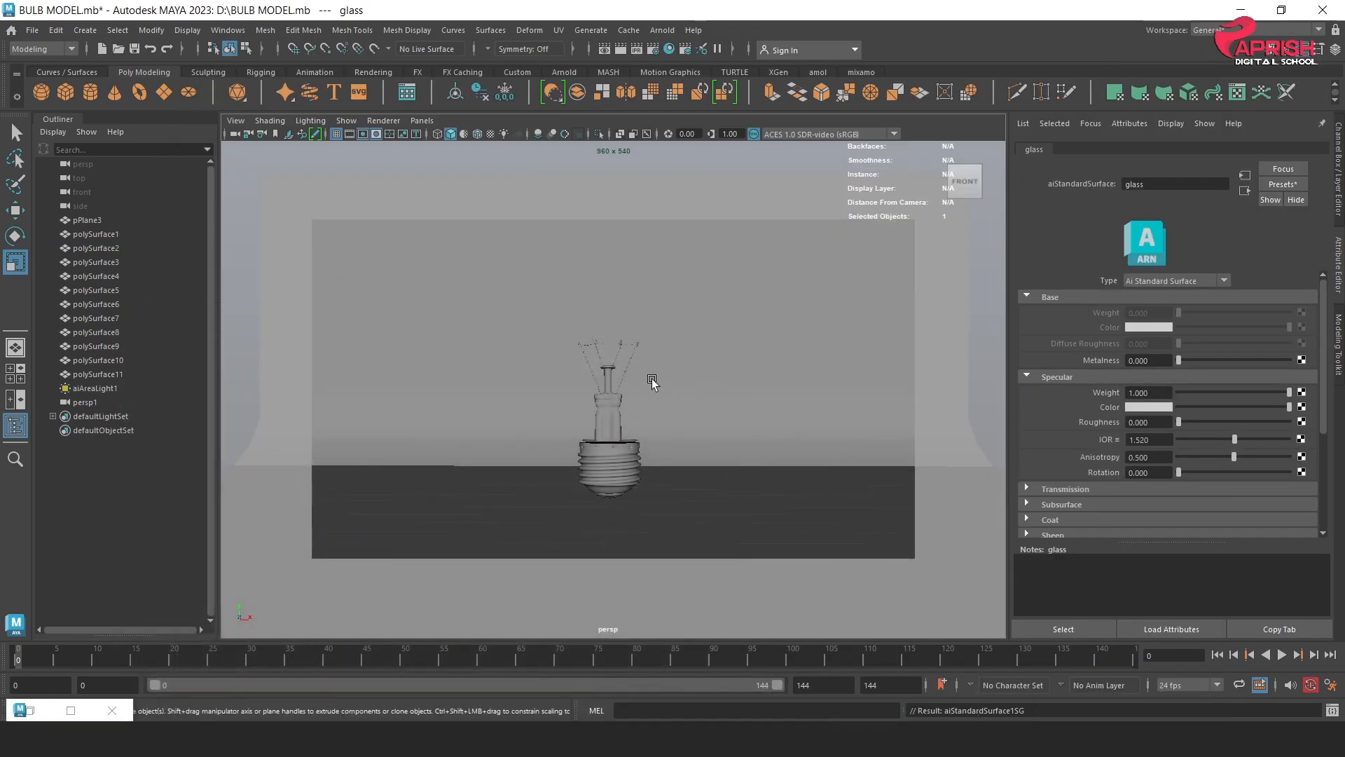
Step: Hide layer1, which holds the bulb's outer envelope, and assign the glass material to the inner stem, polySurface9
click(607, 426)
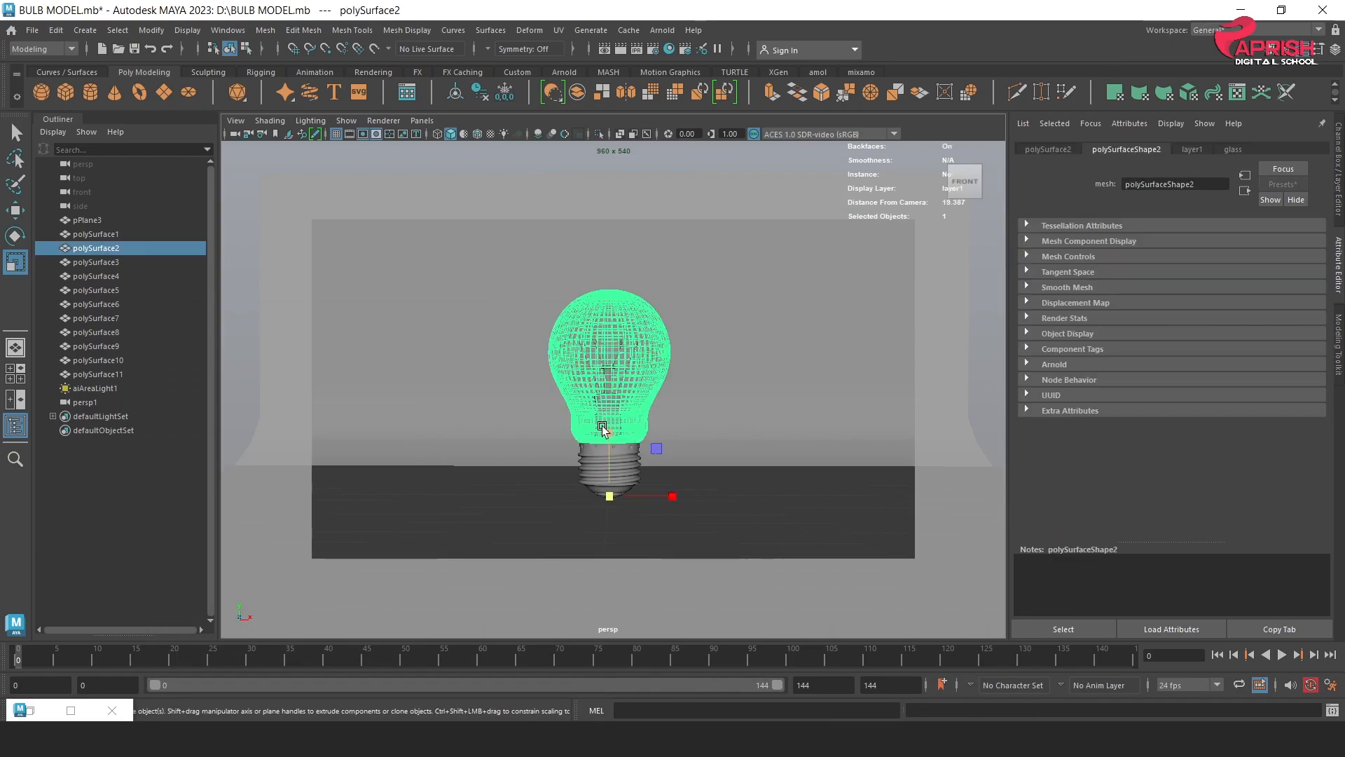
click(1338, 203)
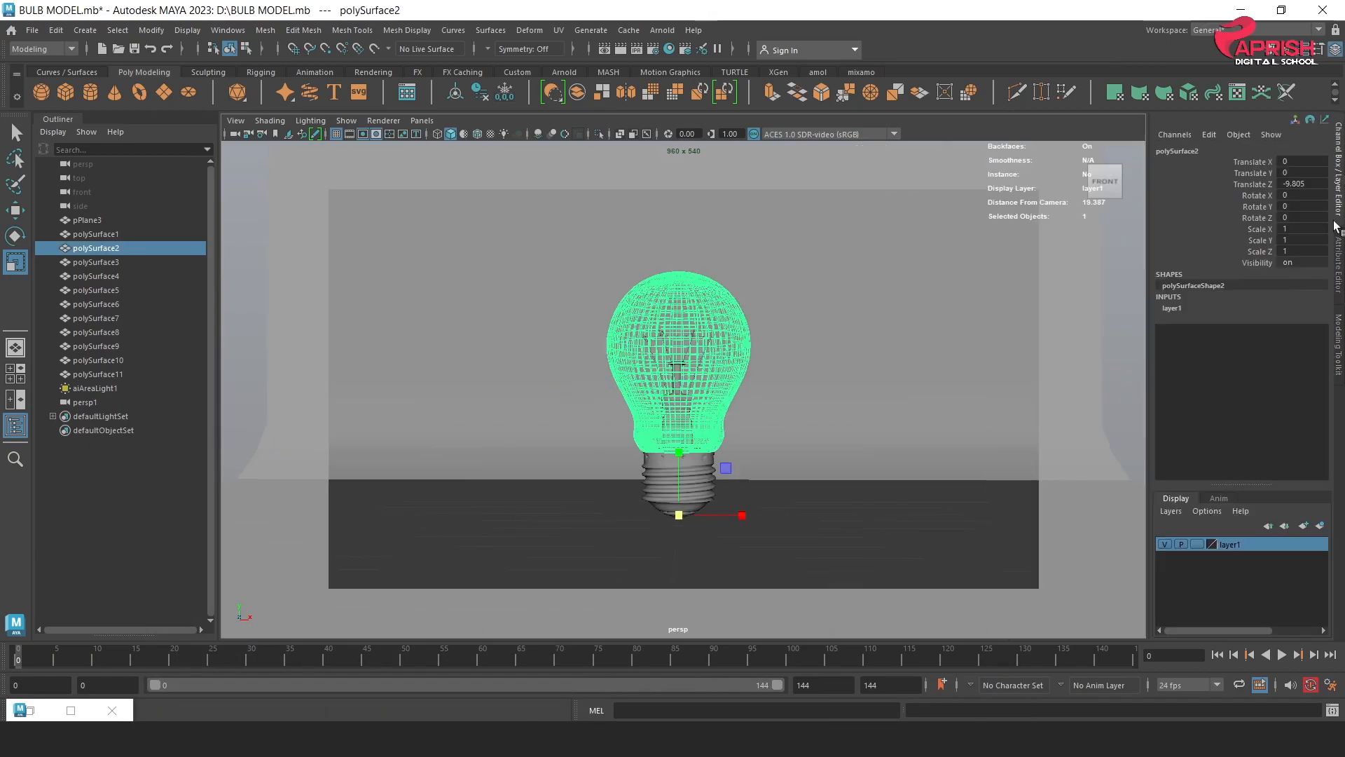
click(1164, 544)
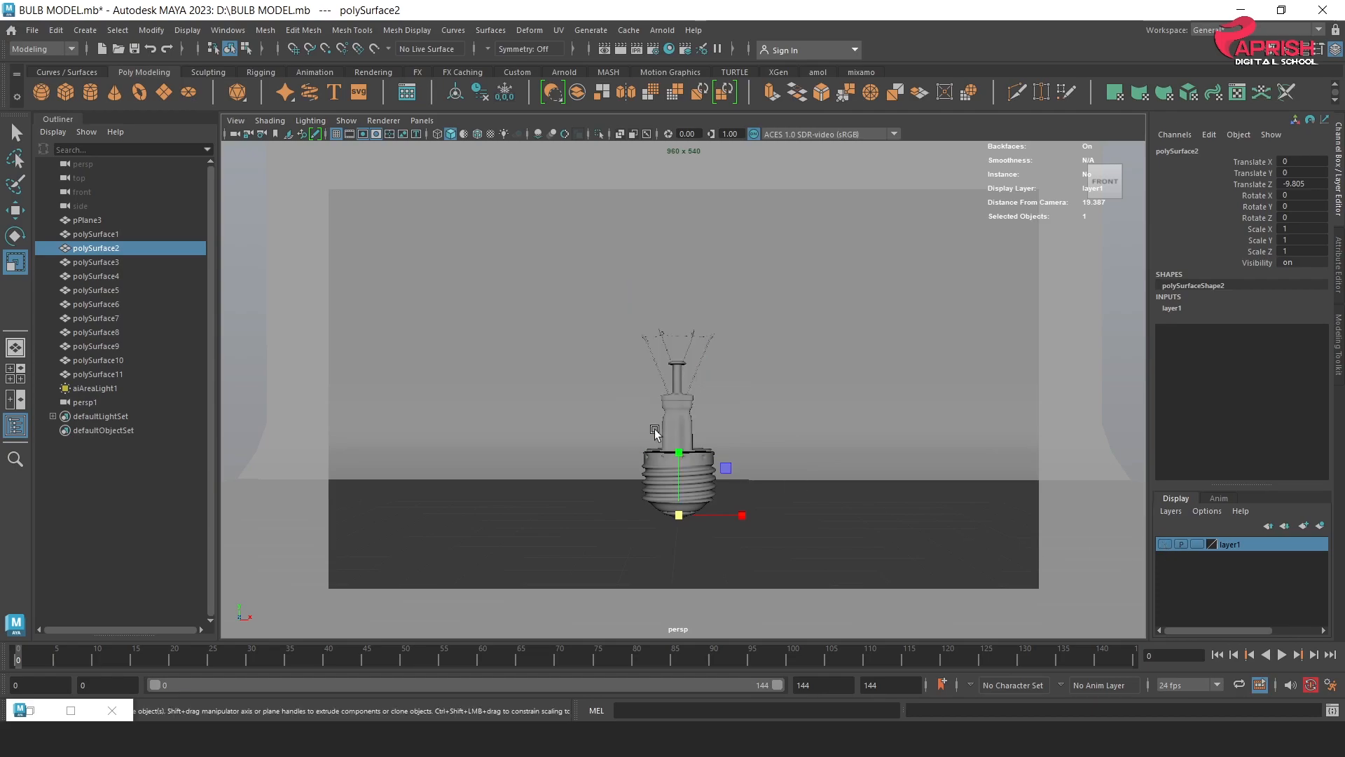
click(681, 408)
right_drag(675, 414, 776, 666)
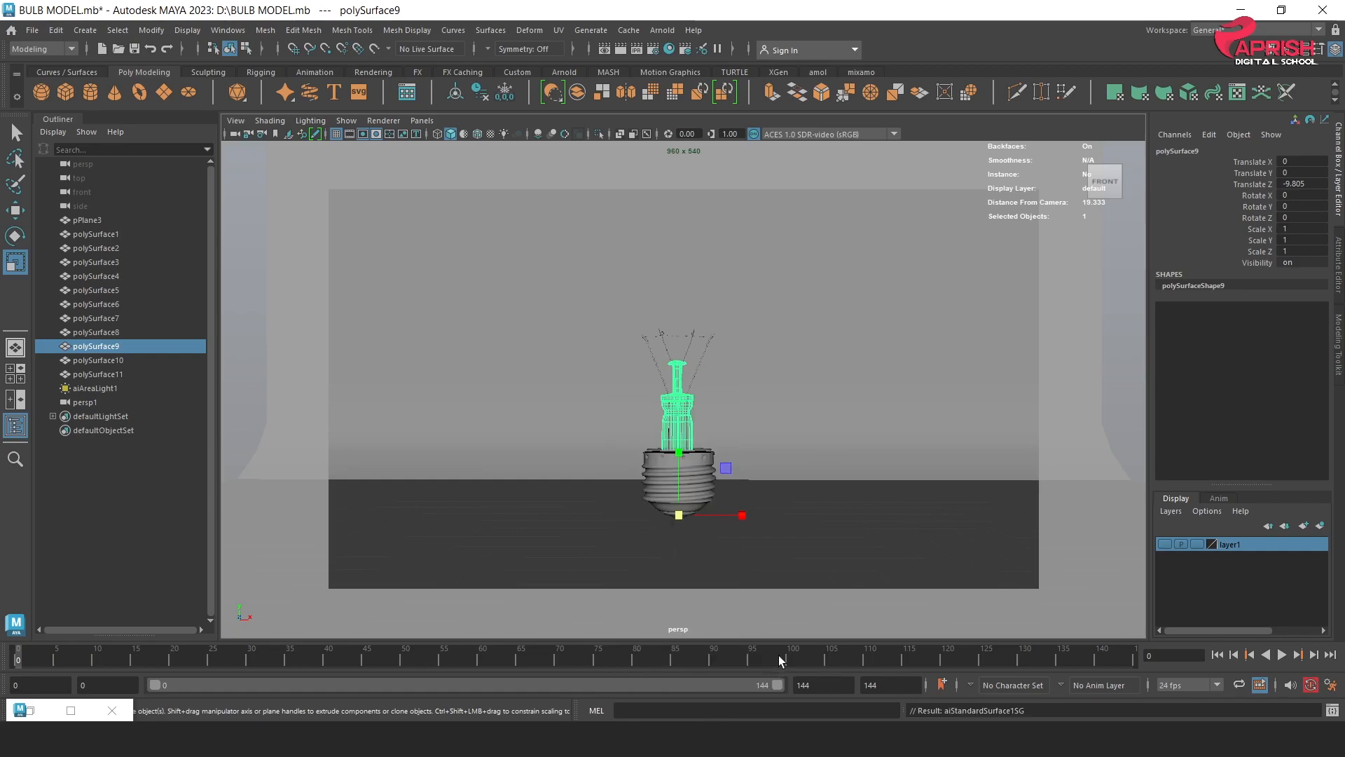
Step: Select the four filament support wires, polySurface3 to polySurface6, and group them
click(653, 462)
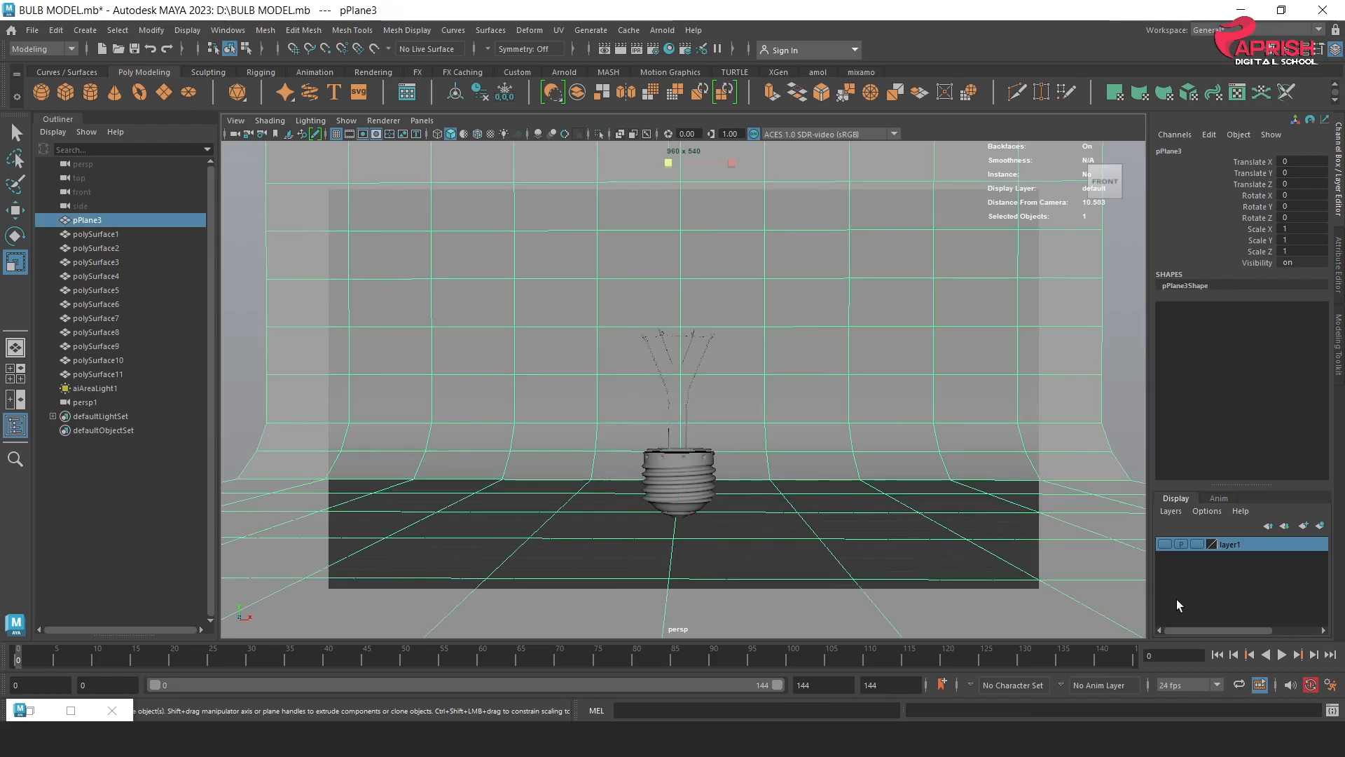
click(654, 367)
shift+click(665, 352)
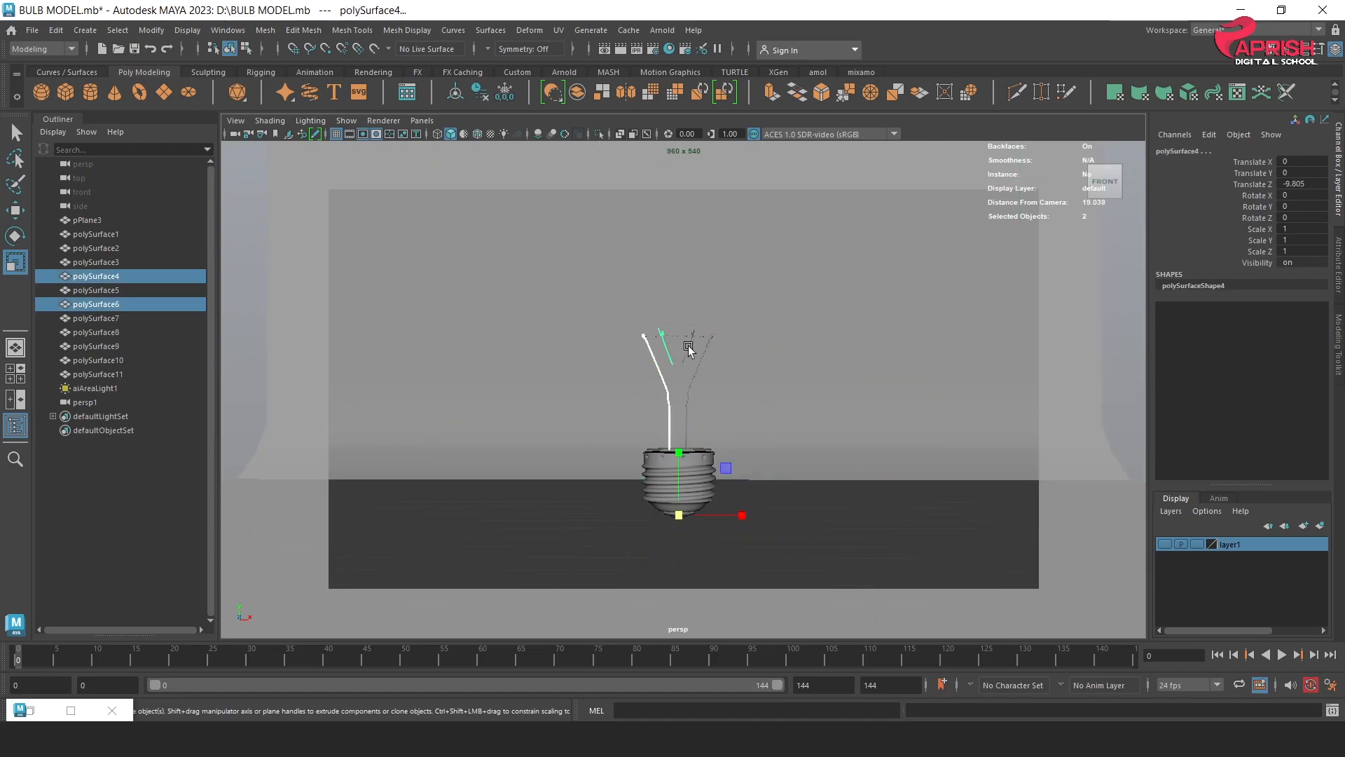
shift+click(692, 343)
shift+click(700, 363)
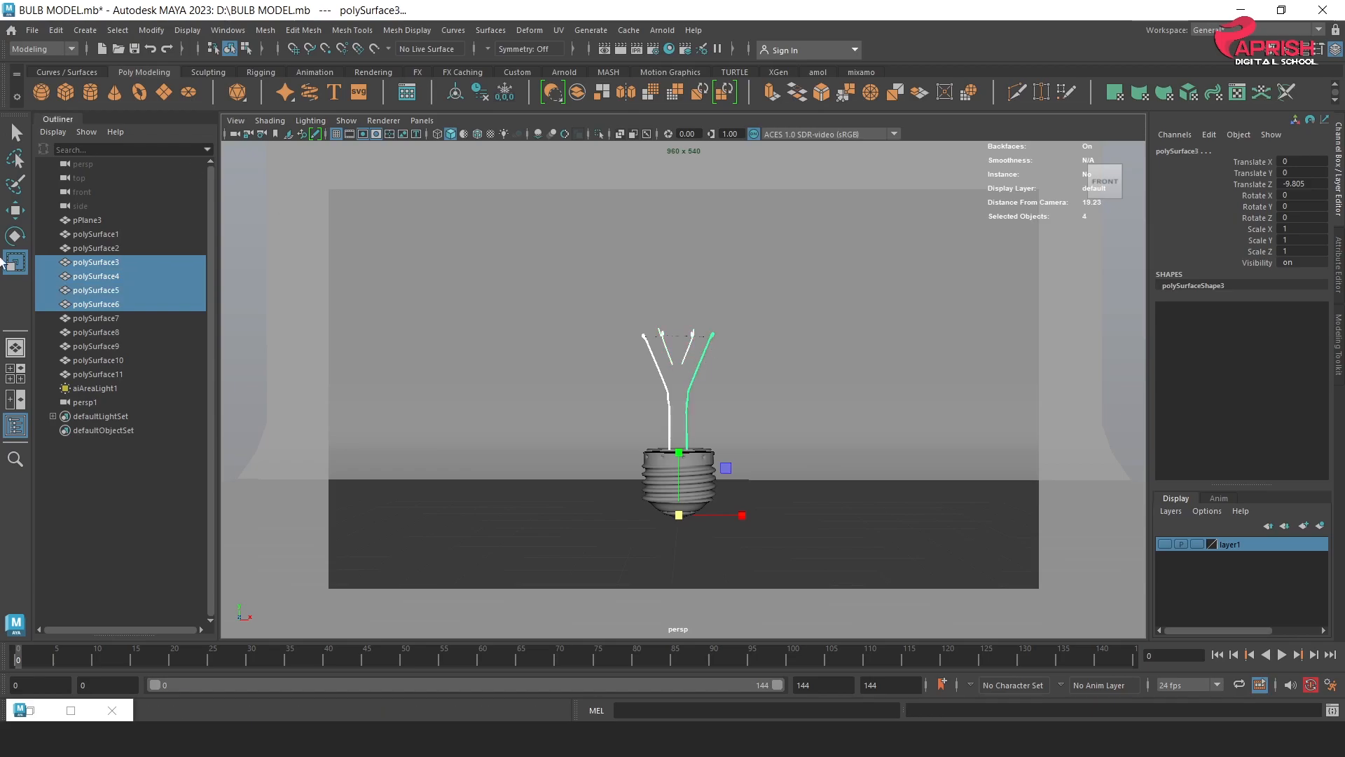
key(ctrl+g)
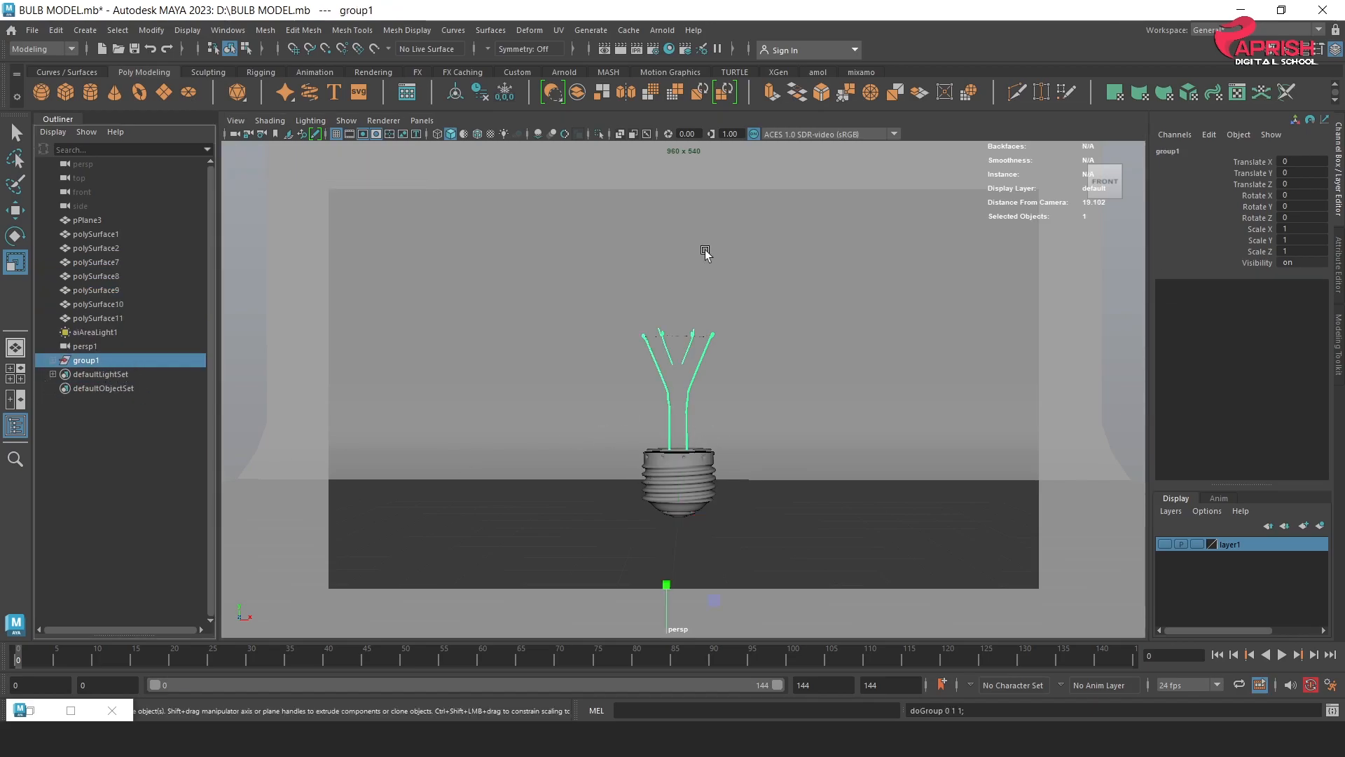
Step: Create an aiStandardSurface material in an empty area of the Hypershade graph and move its nodes up beside the existing ones
click(671, 47)
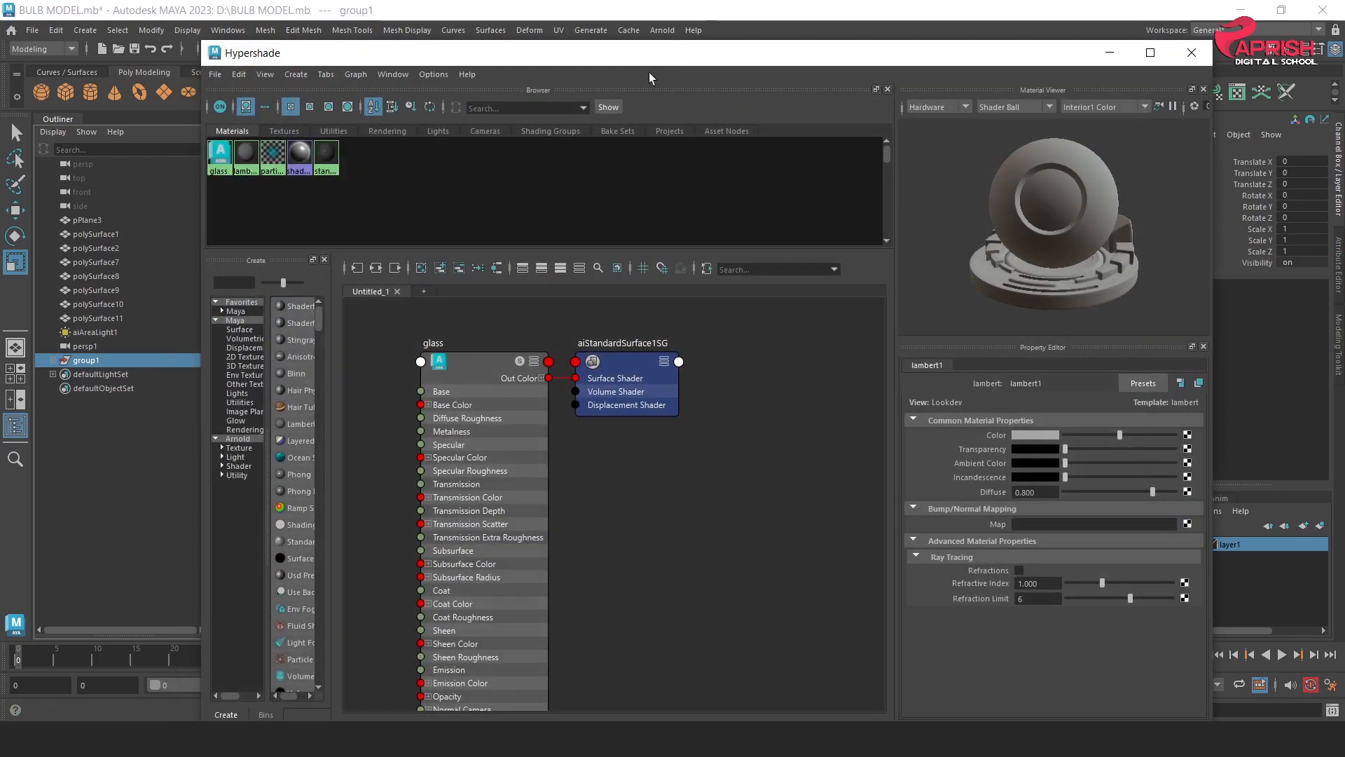
alt+middle_drag(721, 579, 386, 618)
click(526, 488)
key(Tab)
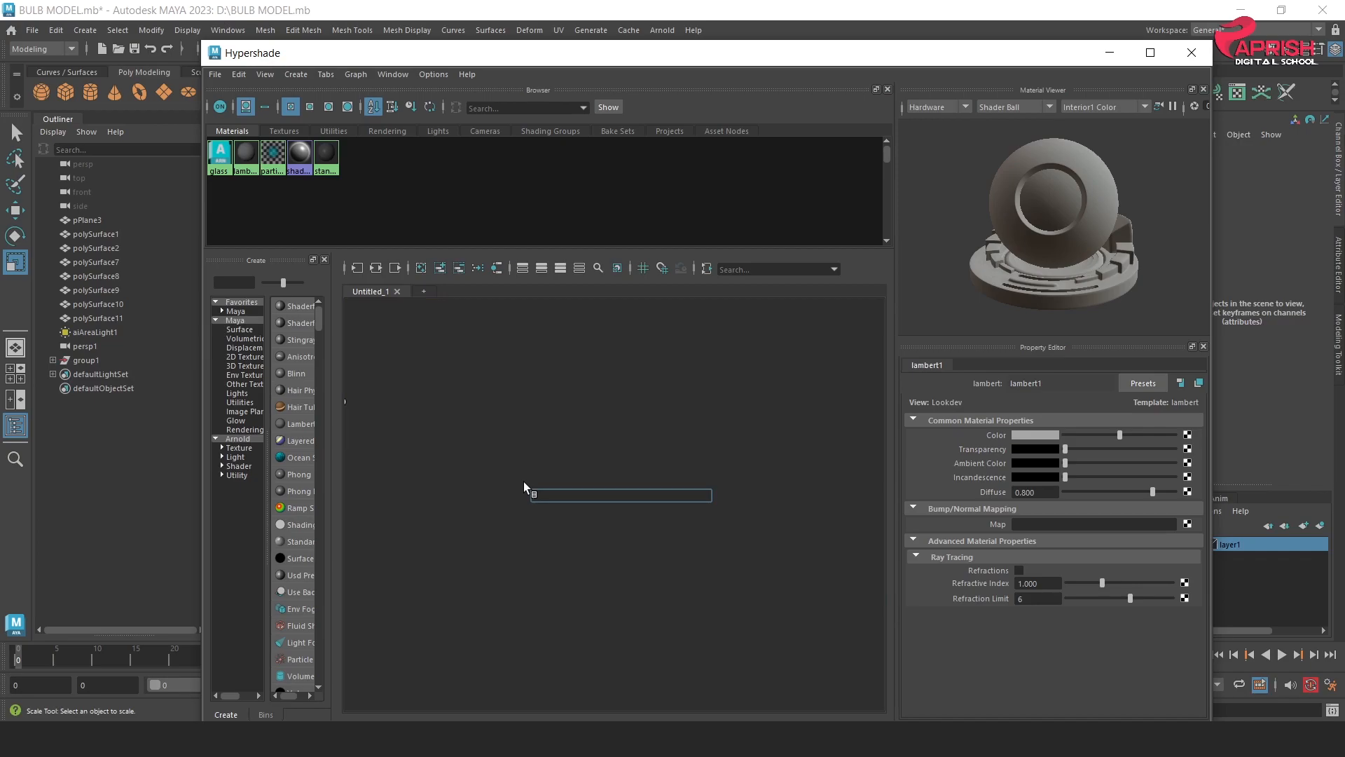
text(aistaist)
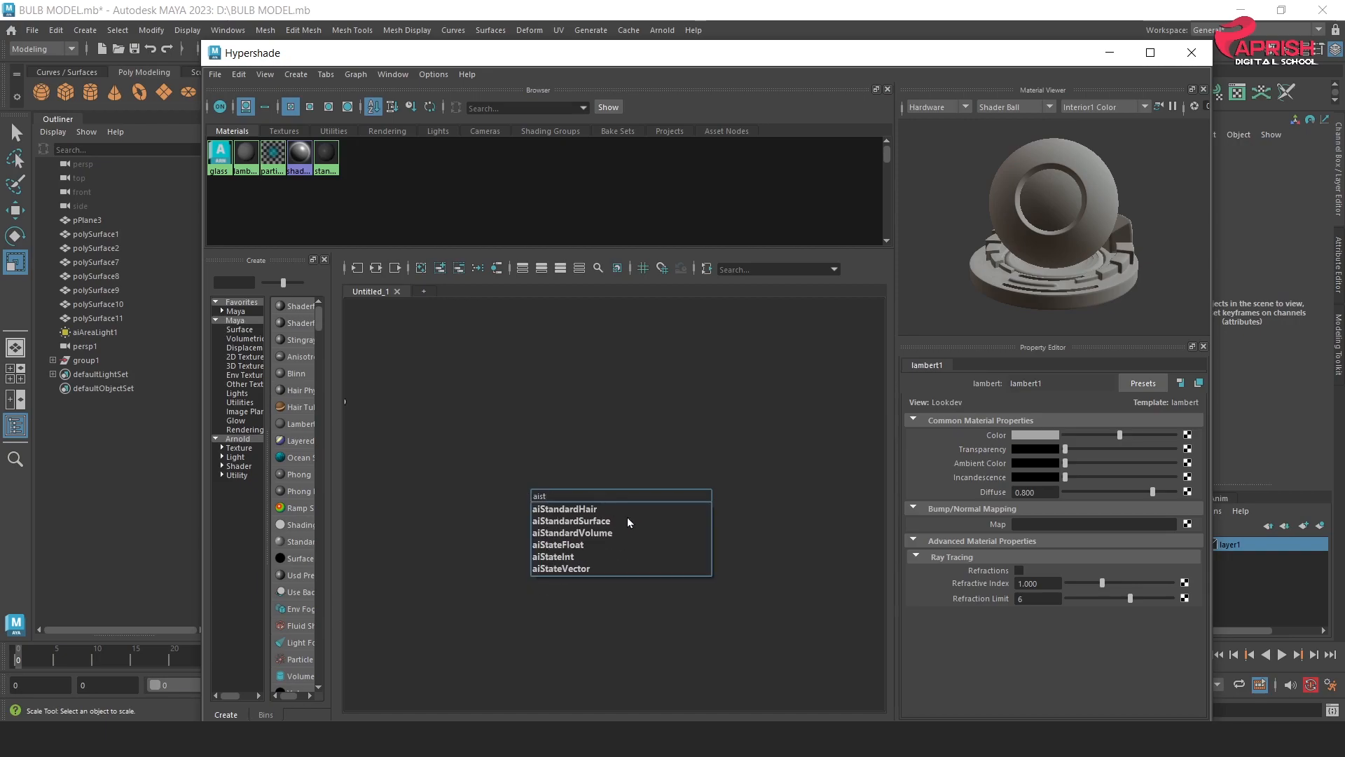
click(565, 523)
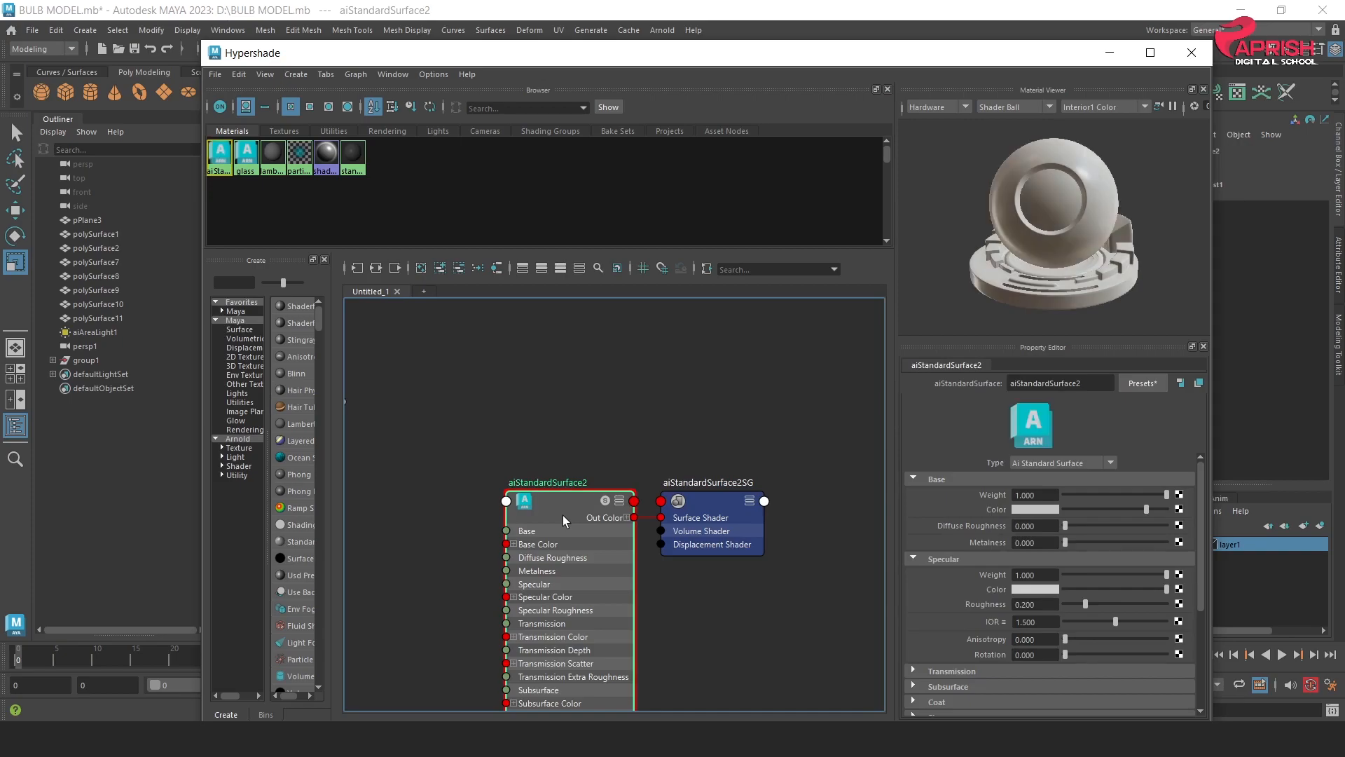
drag(566, 519, 469, 467)
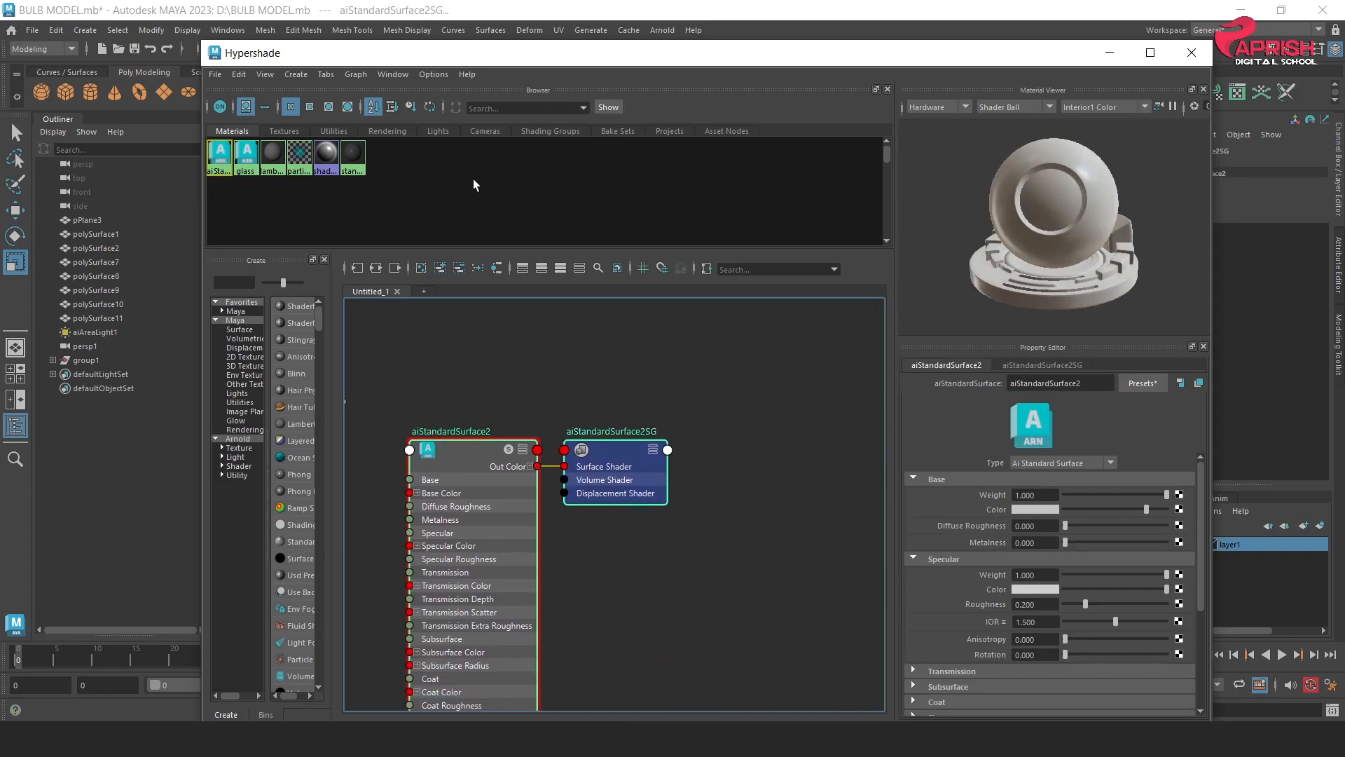
Step: Move the Hypershade aside and assign the aiStandardSurface2 material to the wire group, group1
drag(379, 54, 960, 108)
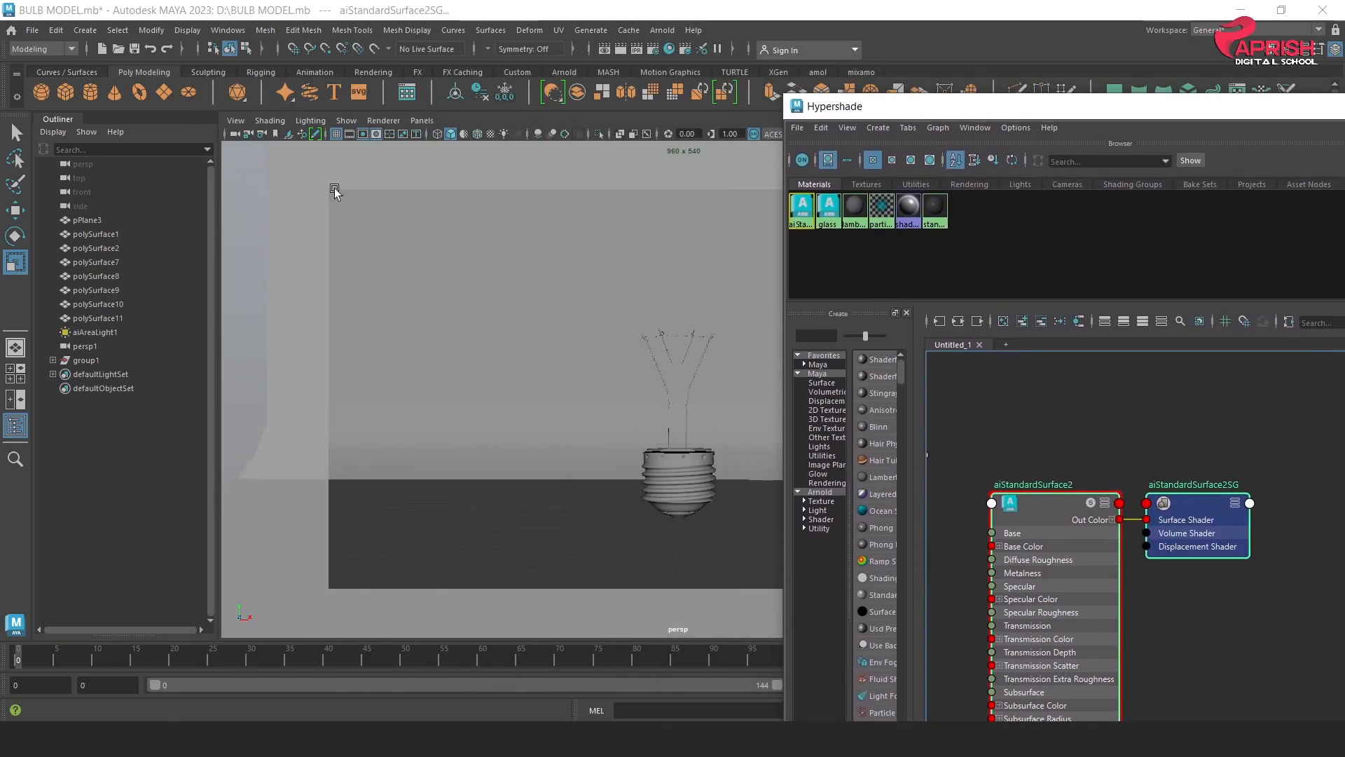
click(85, 361)
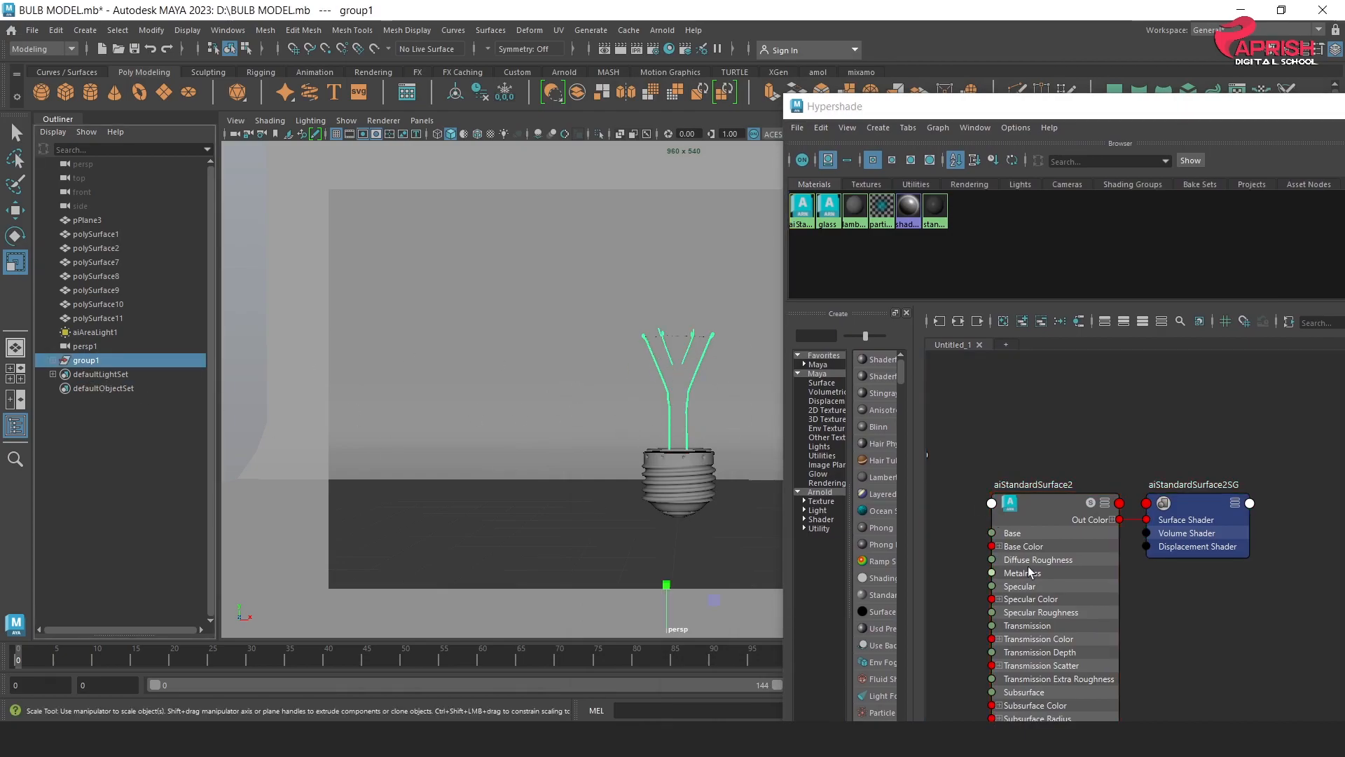
click(1044, 507)
right_drag(1042, 468, 1028, 432)
Step: Make aiStandardSurface2 a dark metal with metalness 1, a darker grey base color, specular weight 0.18 and roughness 0, and minimize the Hypershade
drag(1123, 117, 426, 31)
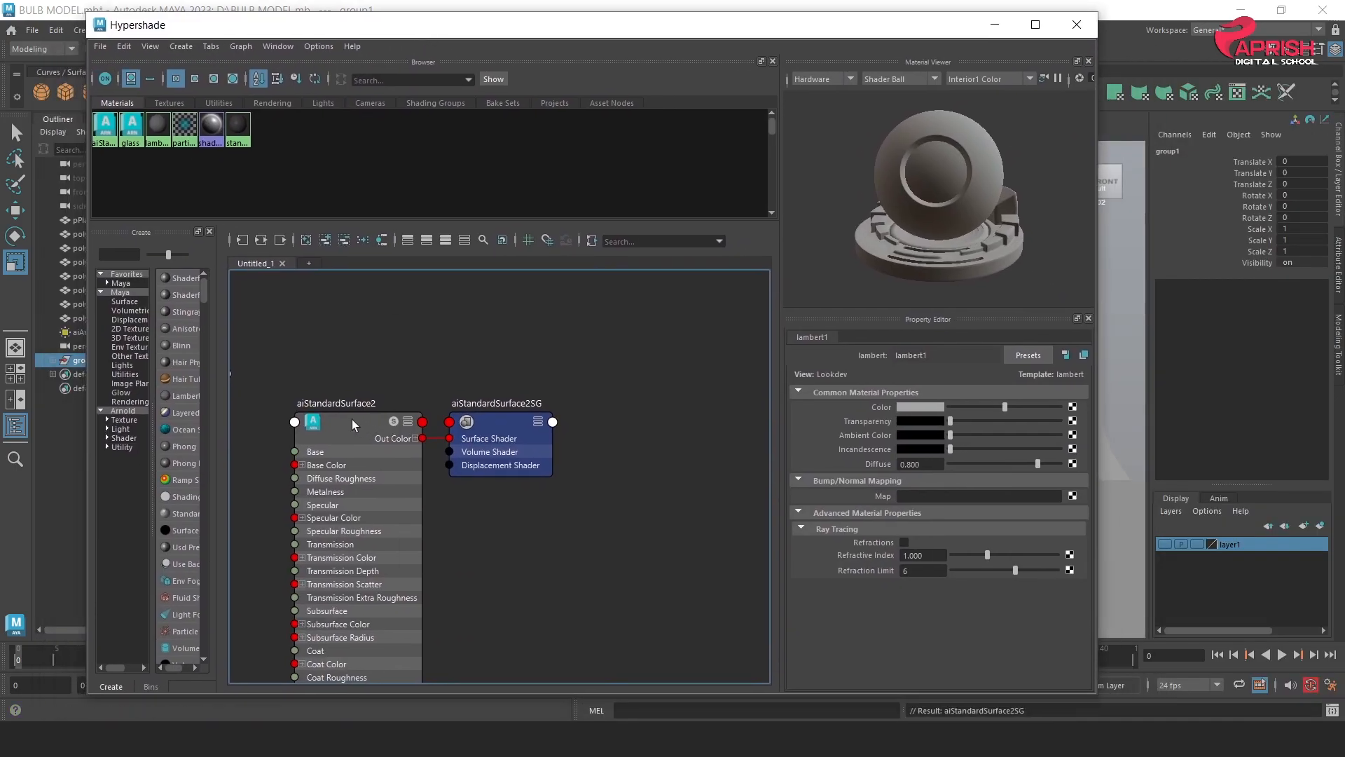
click(352, 423)
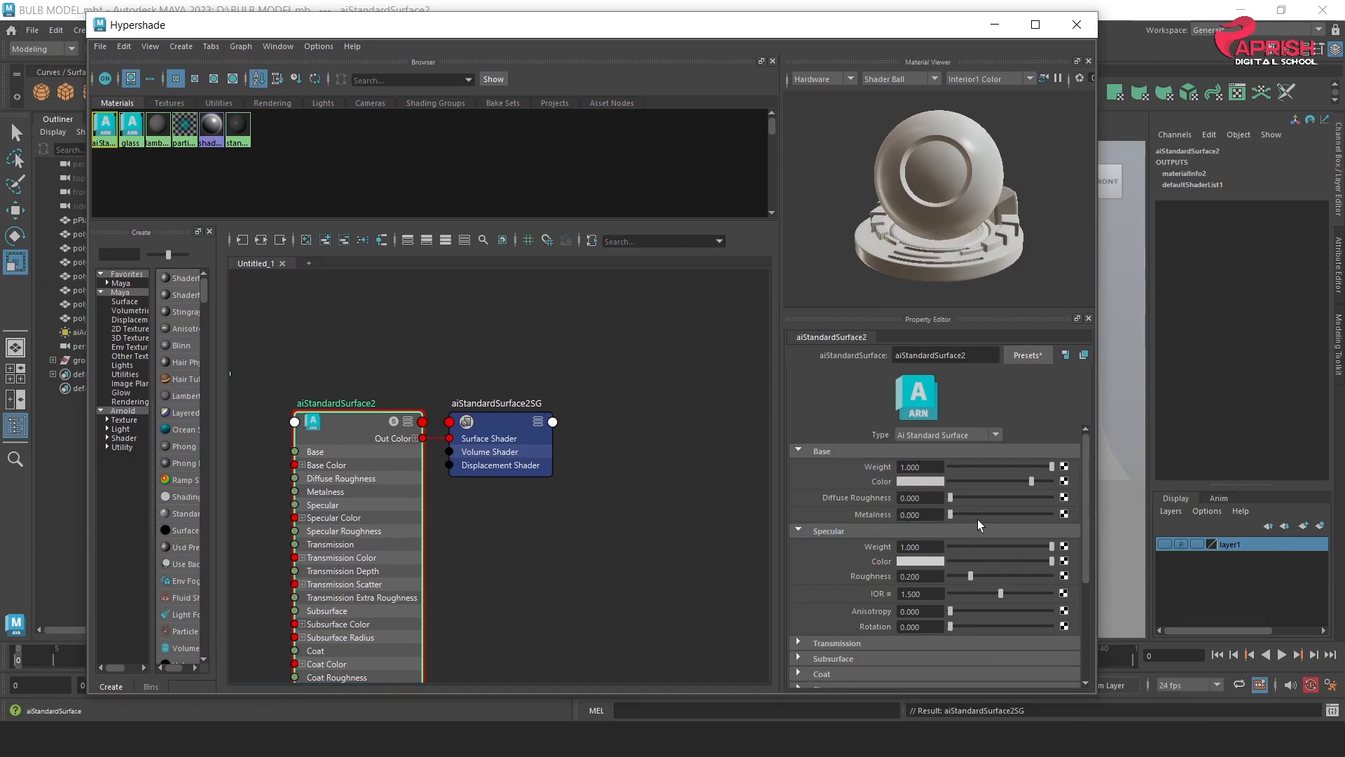
drag(953, 514, 1098, 519)
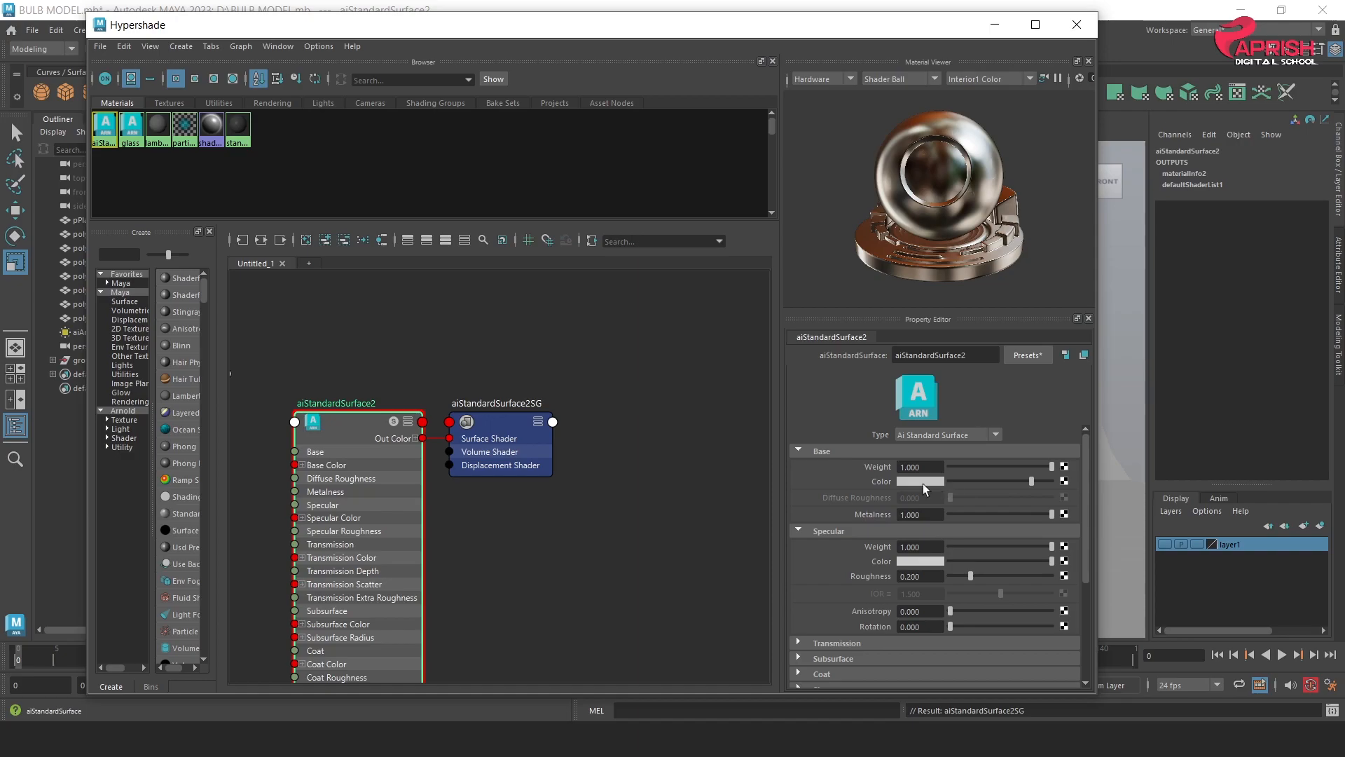
drag(1032, 482, 979, 484)
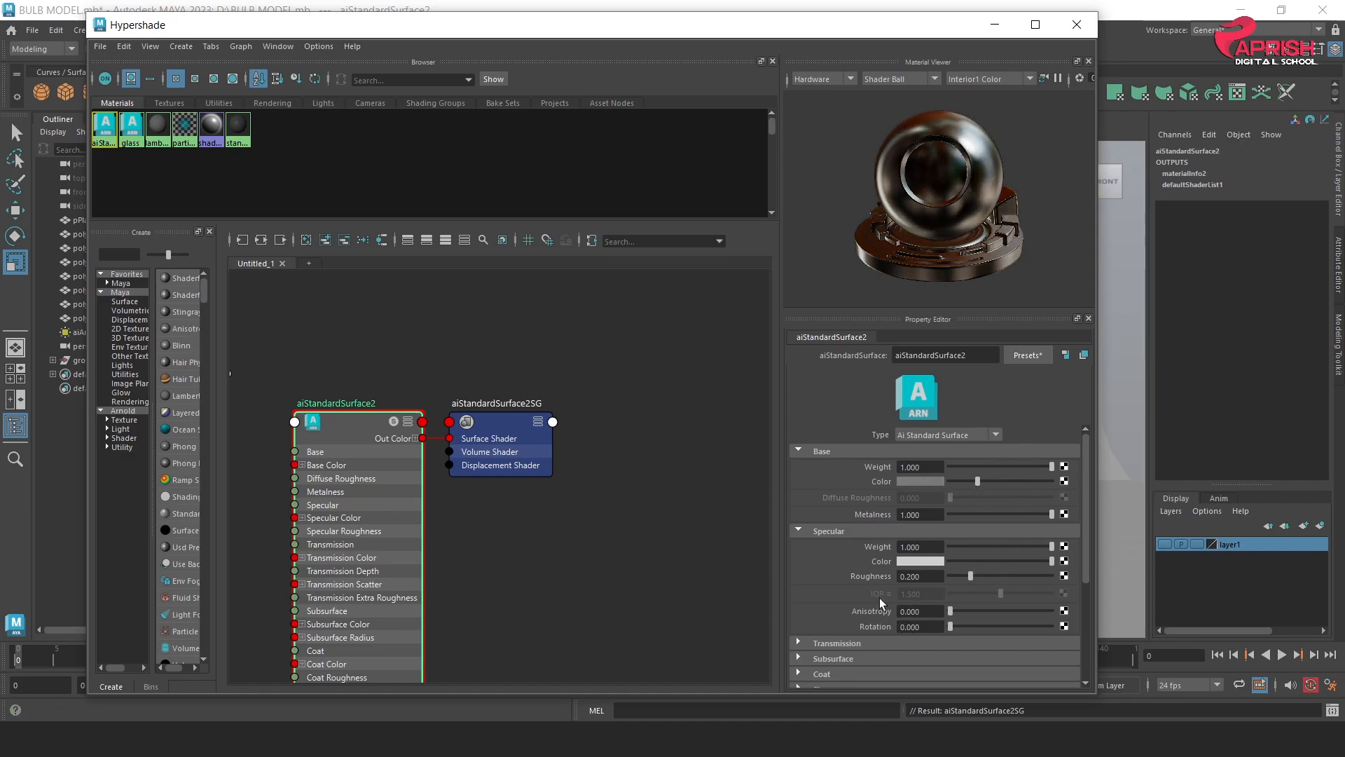
drag(972, 576, 874, 552)
text(0.18)
key(Return)
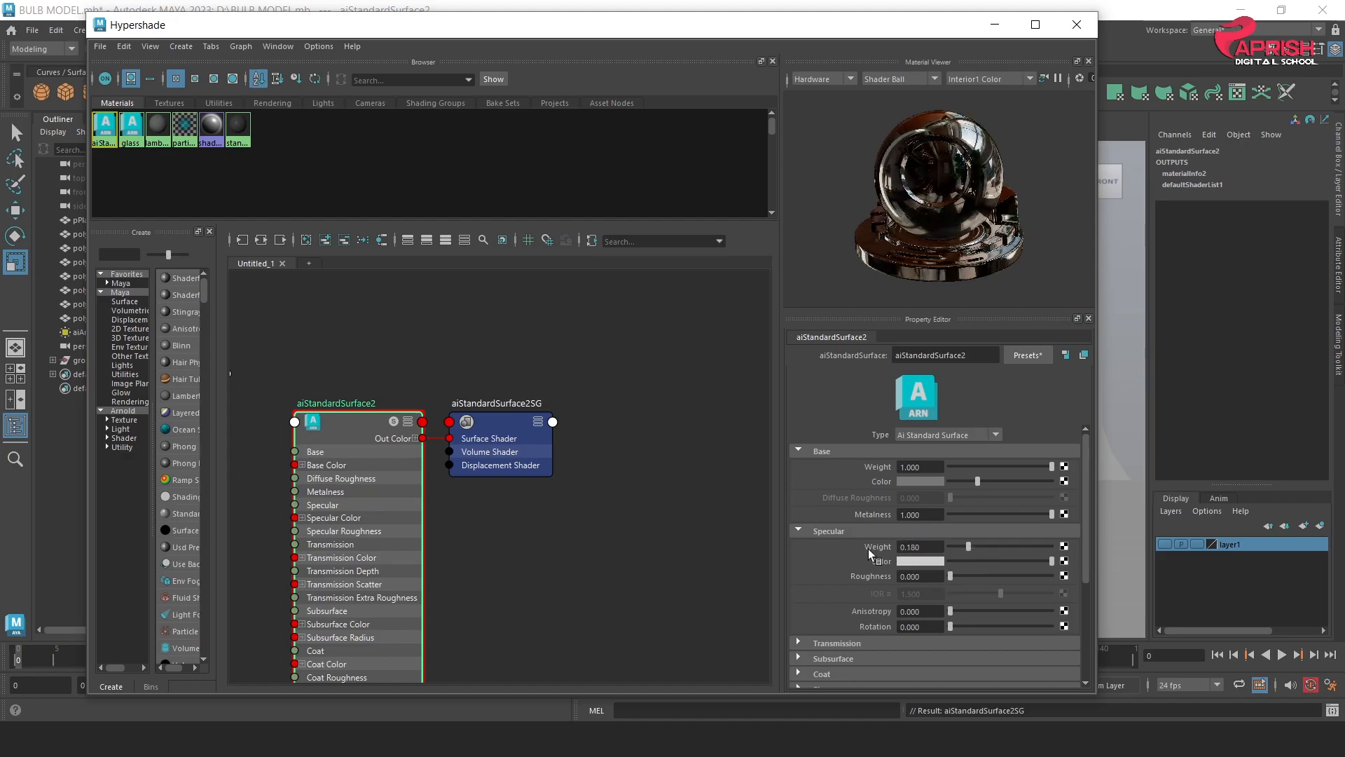
click(994, 24)
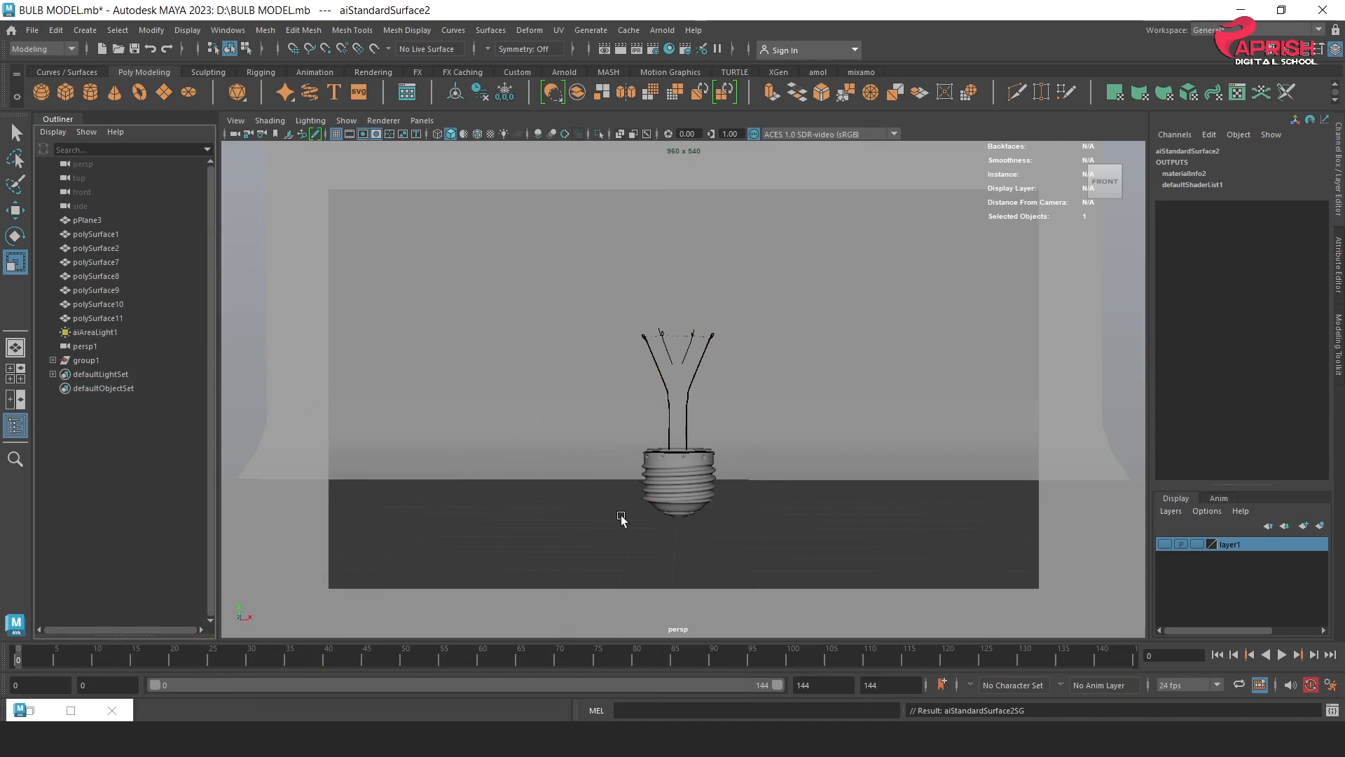
Step: Select only the bulb's screw base parts, polySurface1, polySurface7, polySurface10 and polySurface11, and group them
drag(609, 435, 748, 527)
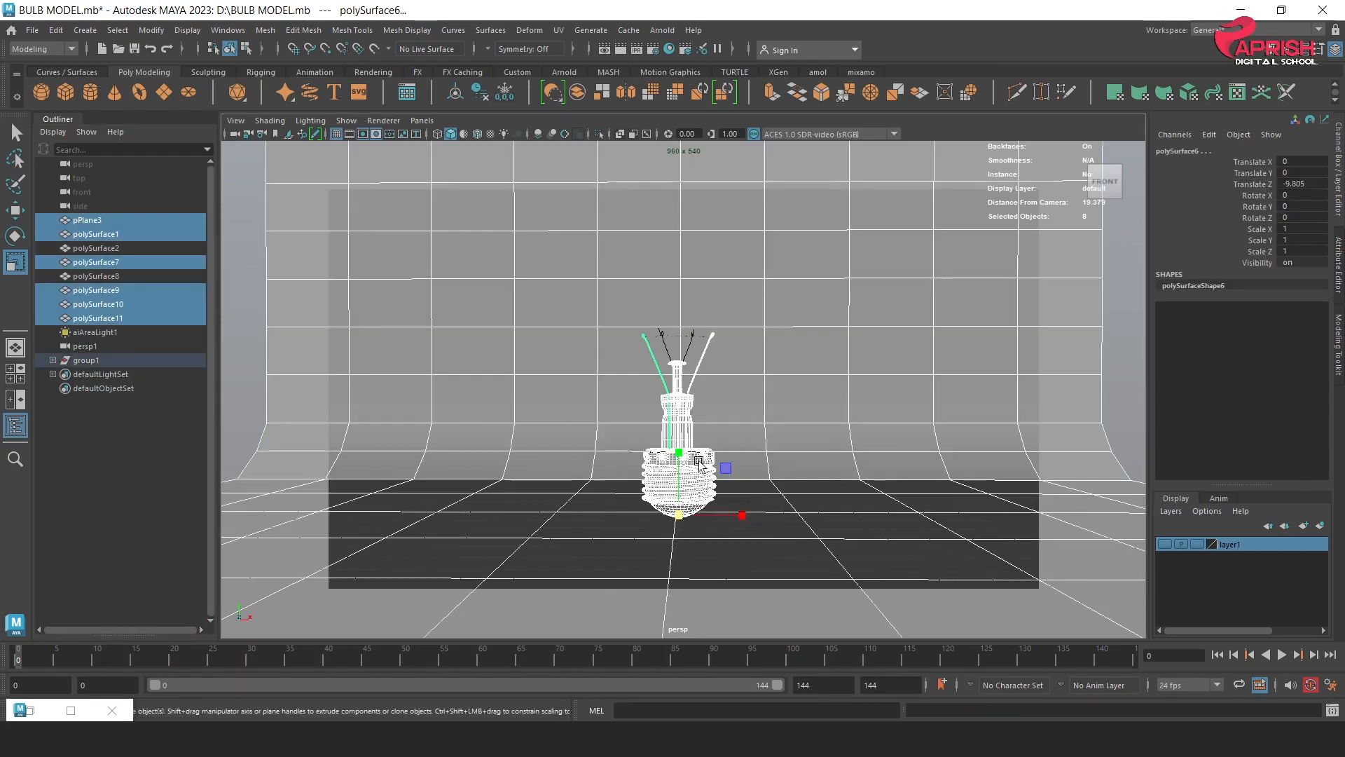
ctrl+click(690, 405)
ctrl+click(661, 373)
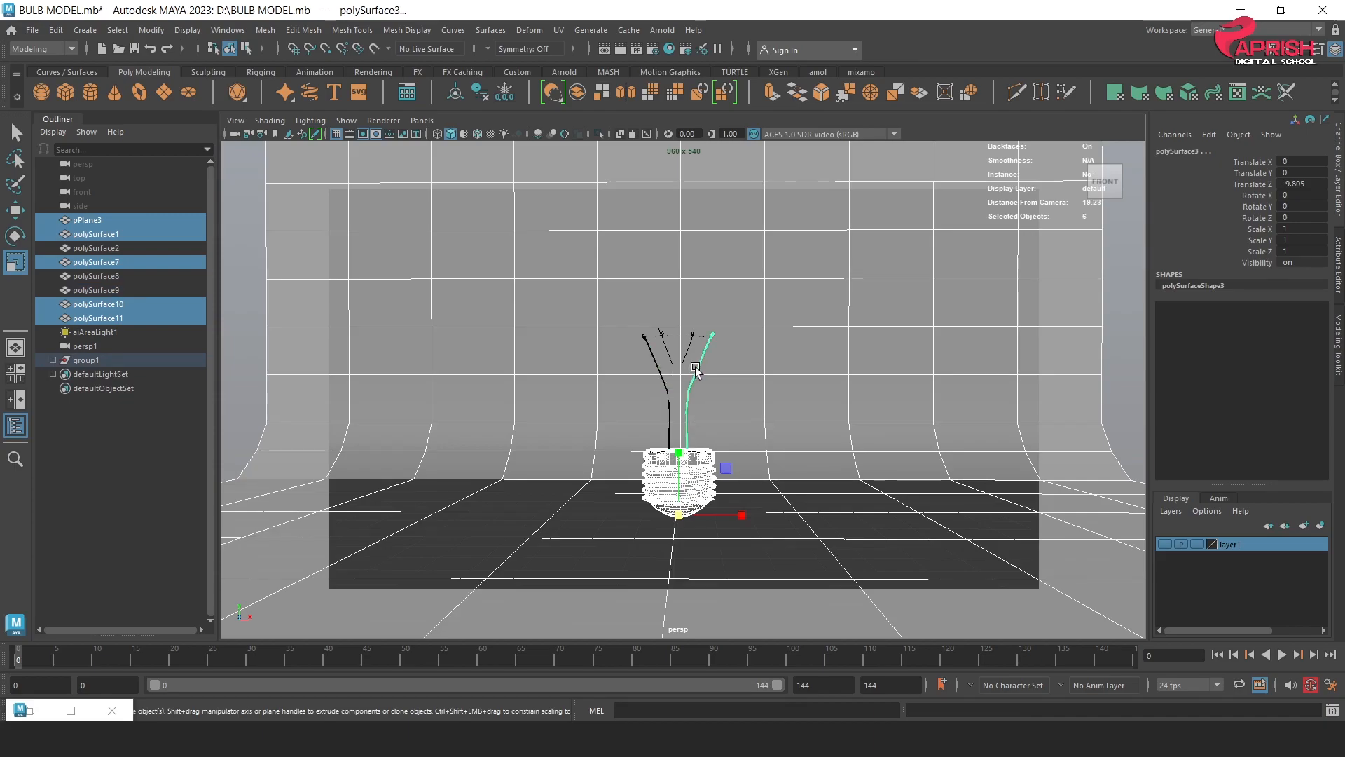
ctrl+click(698, 369)
ctrl+click(780, 373)
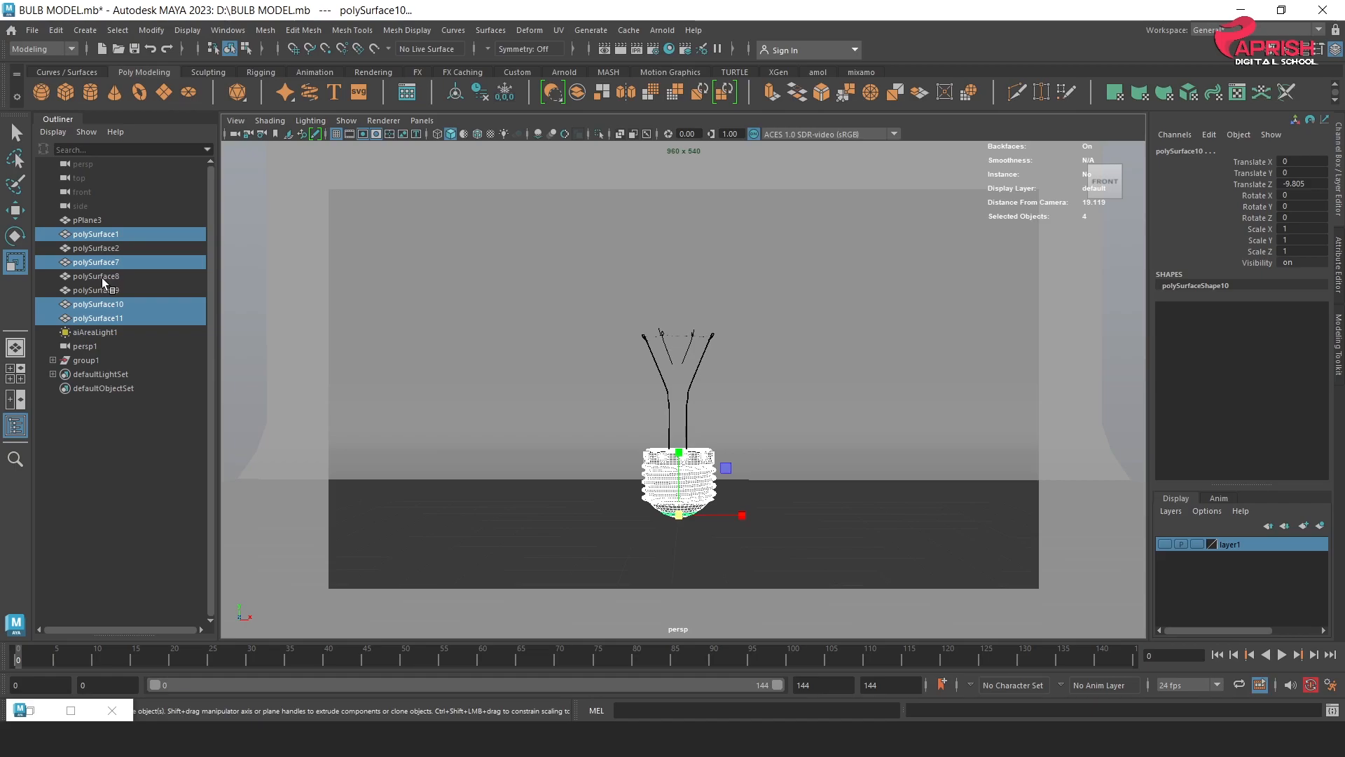
key(ctrl+g)
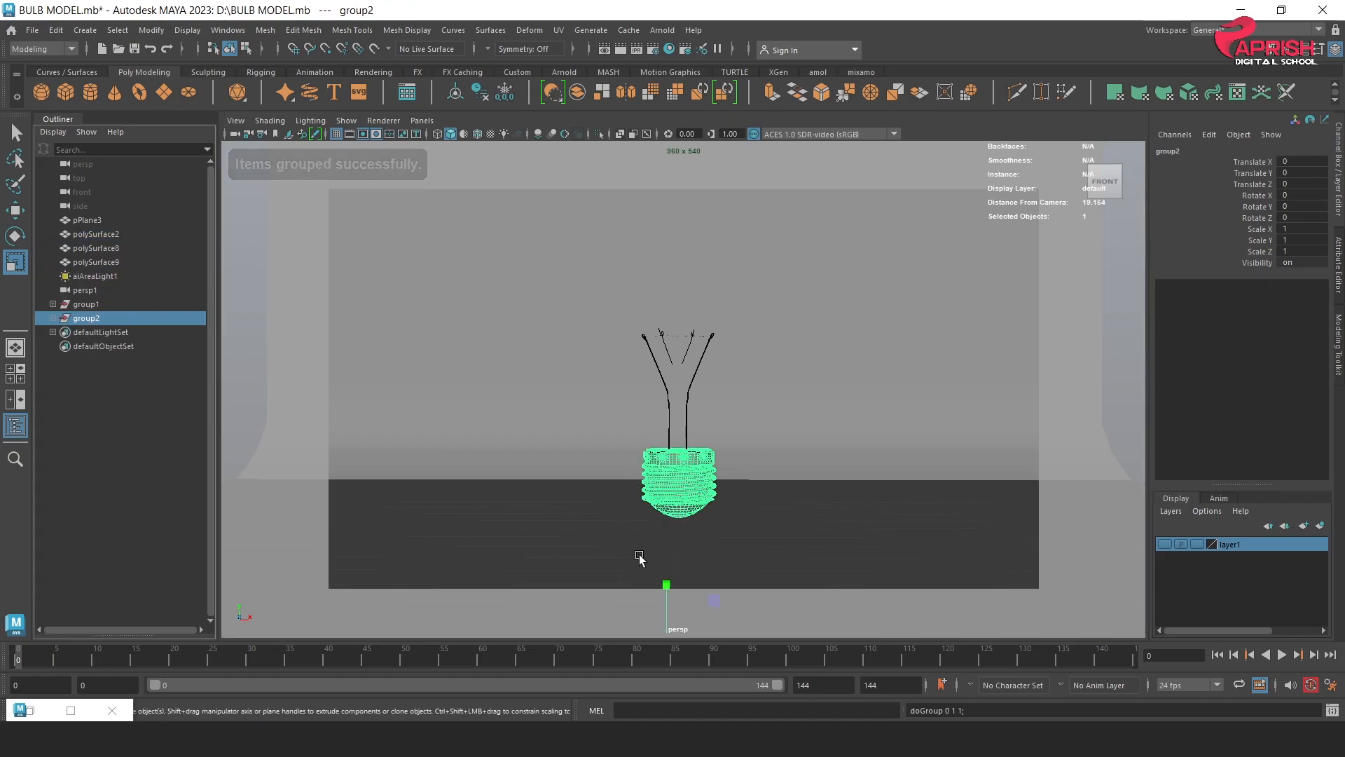
Step: Reopen the Hypershade and create another aiStandardSurface material in free space beside the wire material's nodes
click(671, 50)
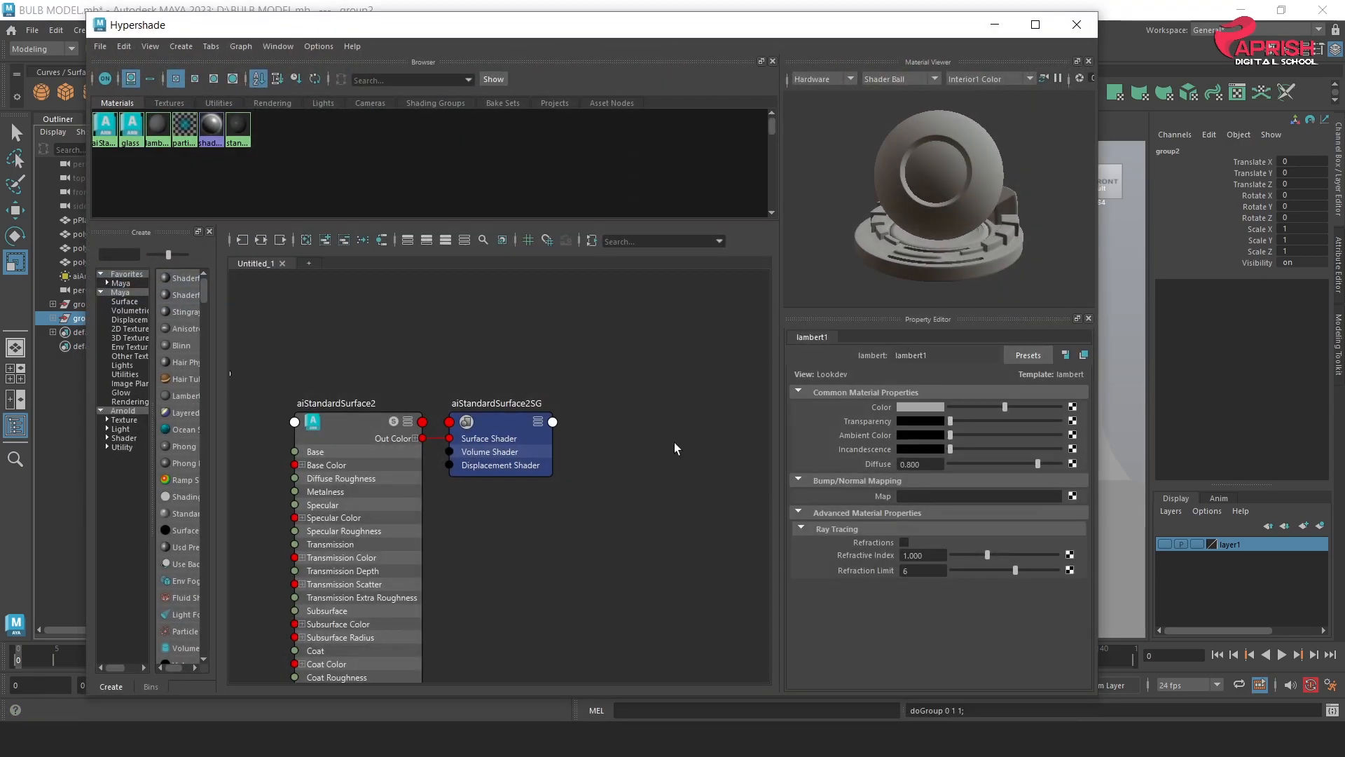
alt+middle_drag(589, 465, 315, 474)
click(420, 446)
key(Tab)
text(ai)
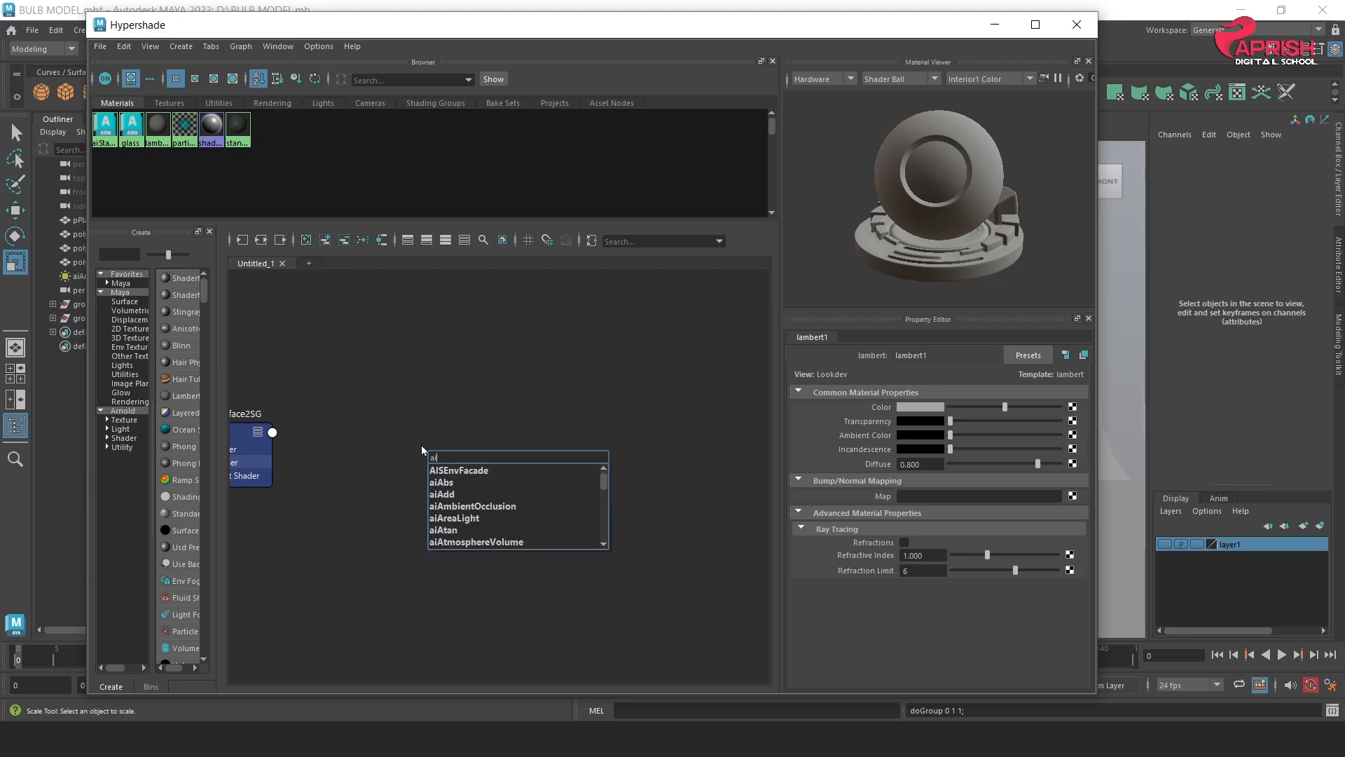
text(sbt)
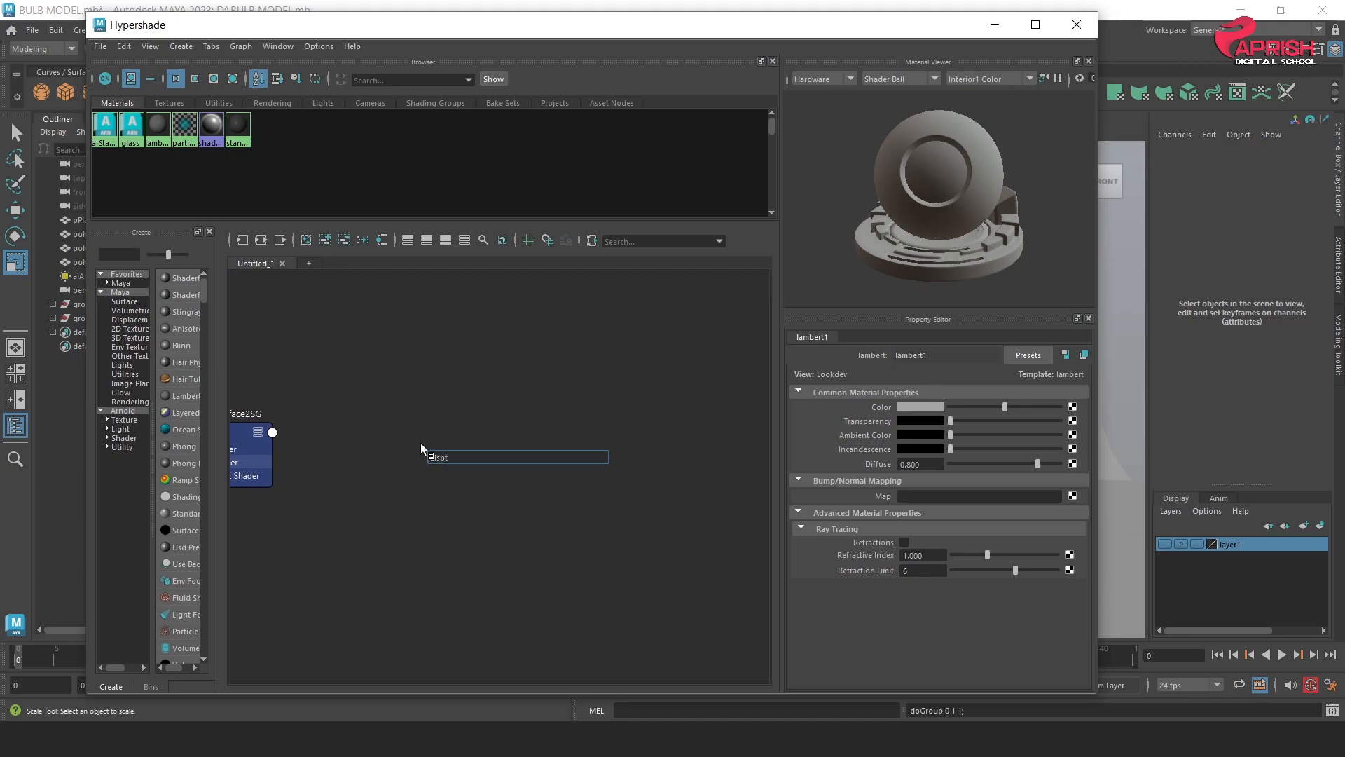
key(BackSpace)
key(BackSpace)
text(t)
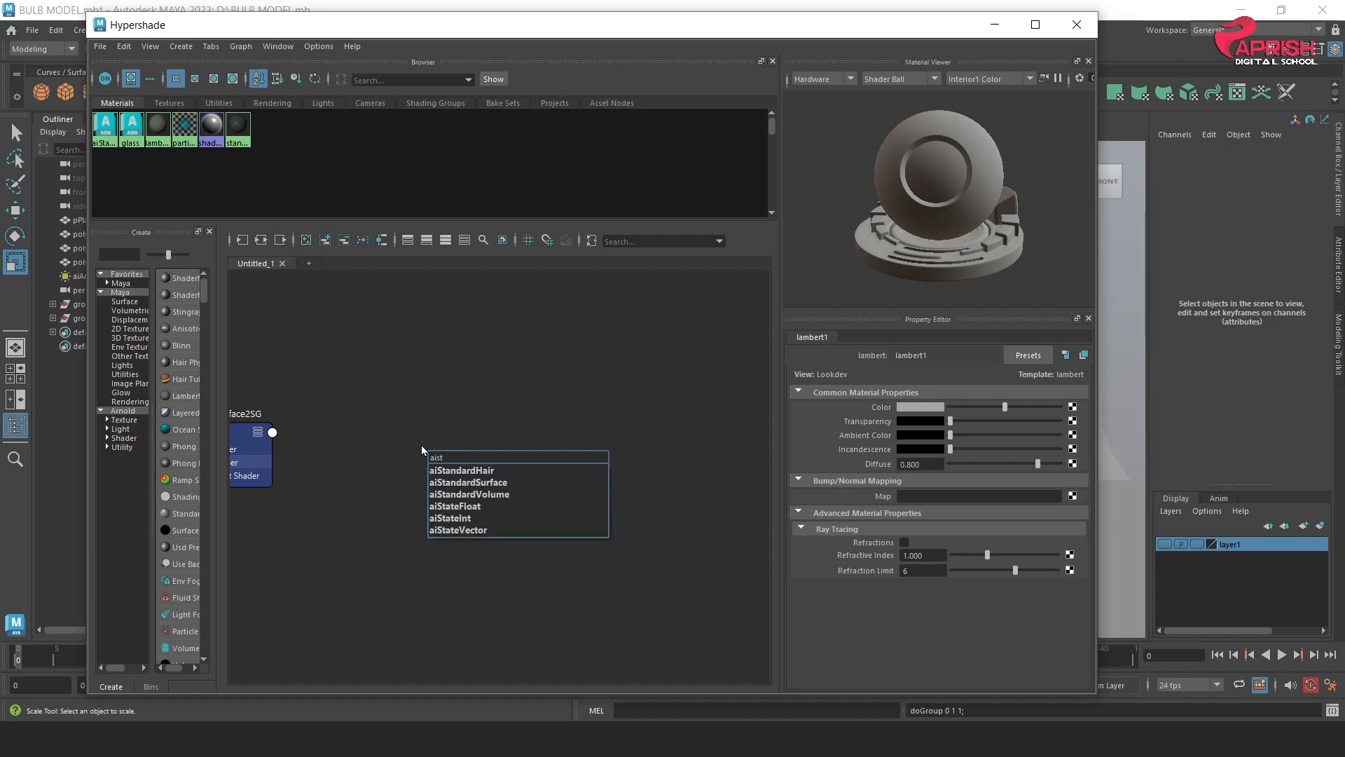
click(477, 482)
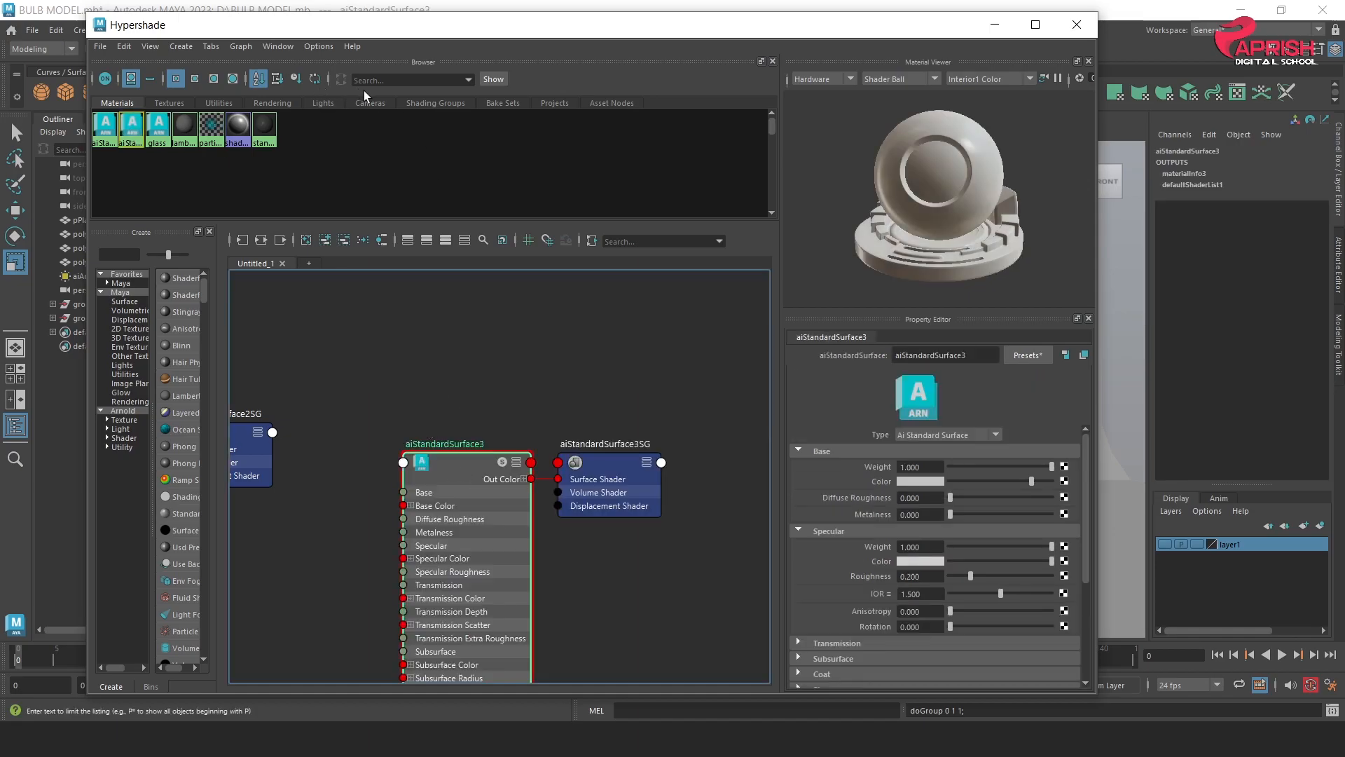
Step: Replace aiStandardSurface3's settings with the Gold preset, change its base color to light grey, and uncover the Outliner and viewport
click(1028, 355)
mouse_move(1058, 257)
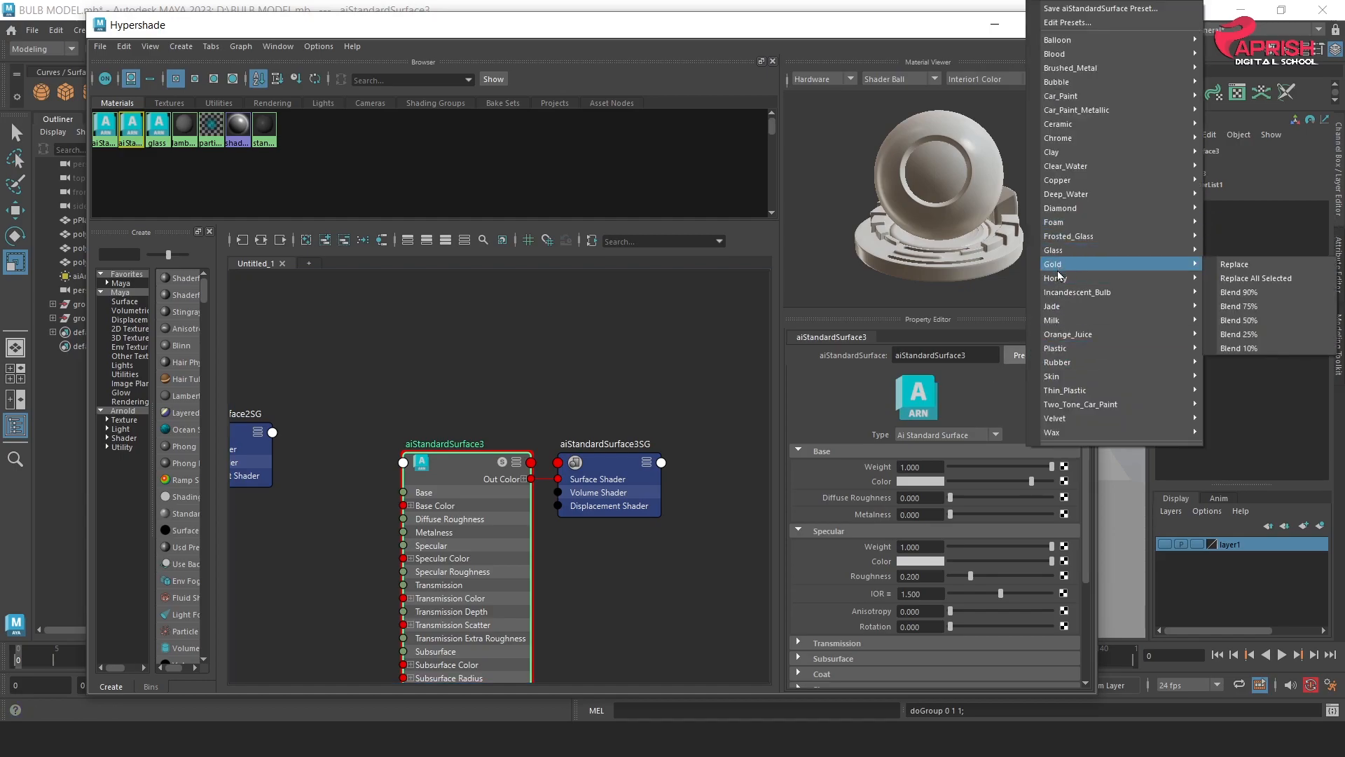
click(1234, 264)
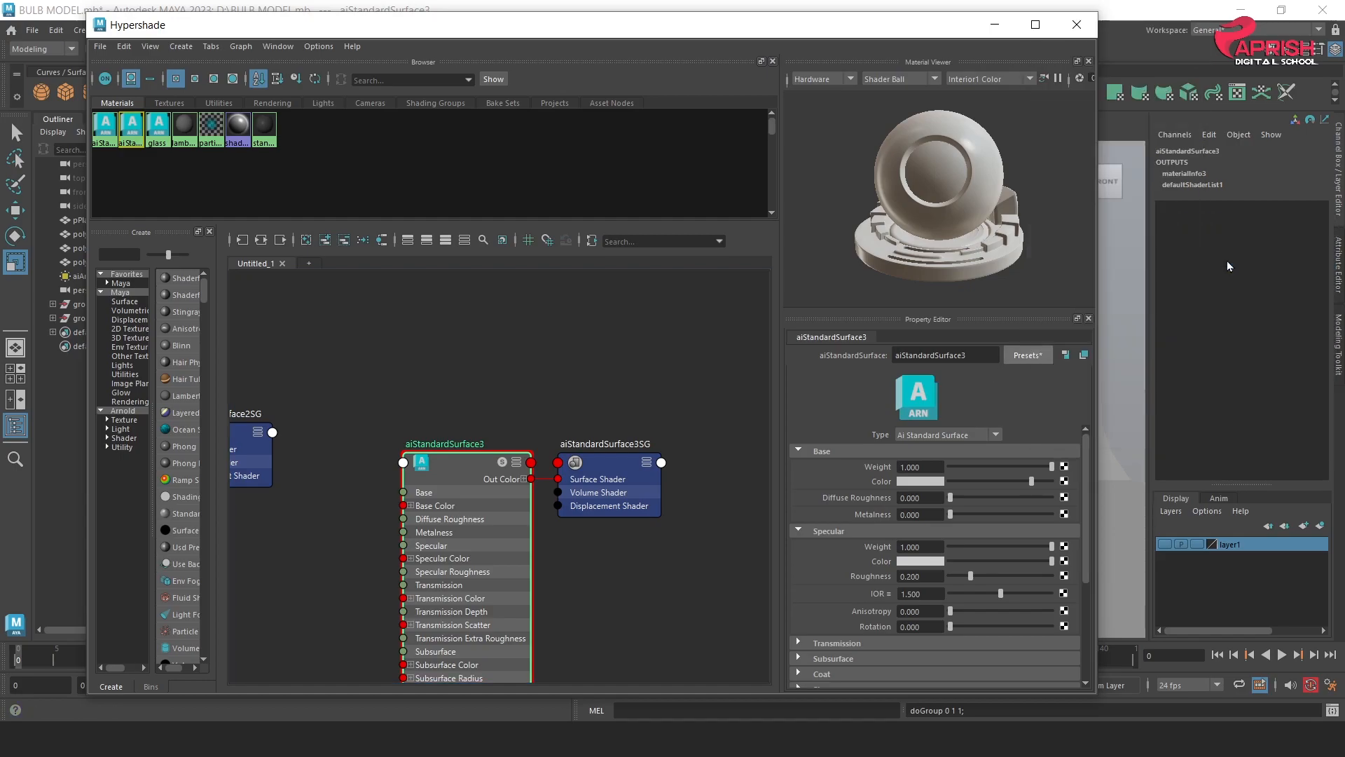
click(917, 482)
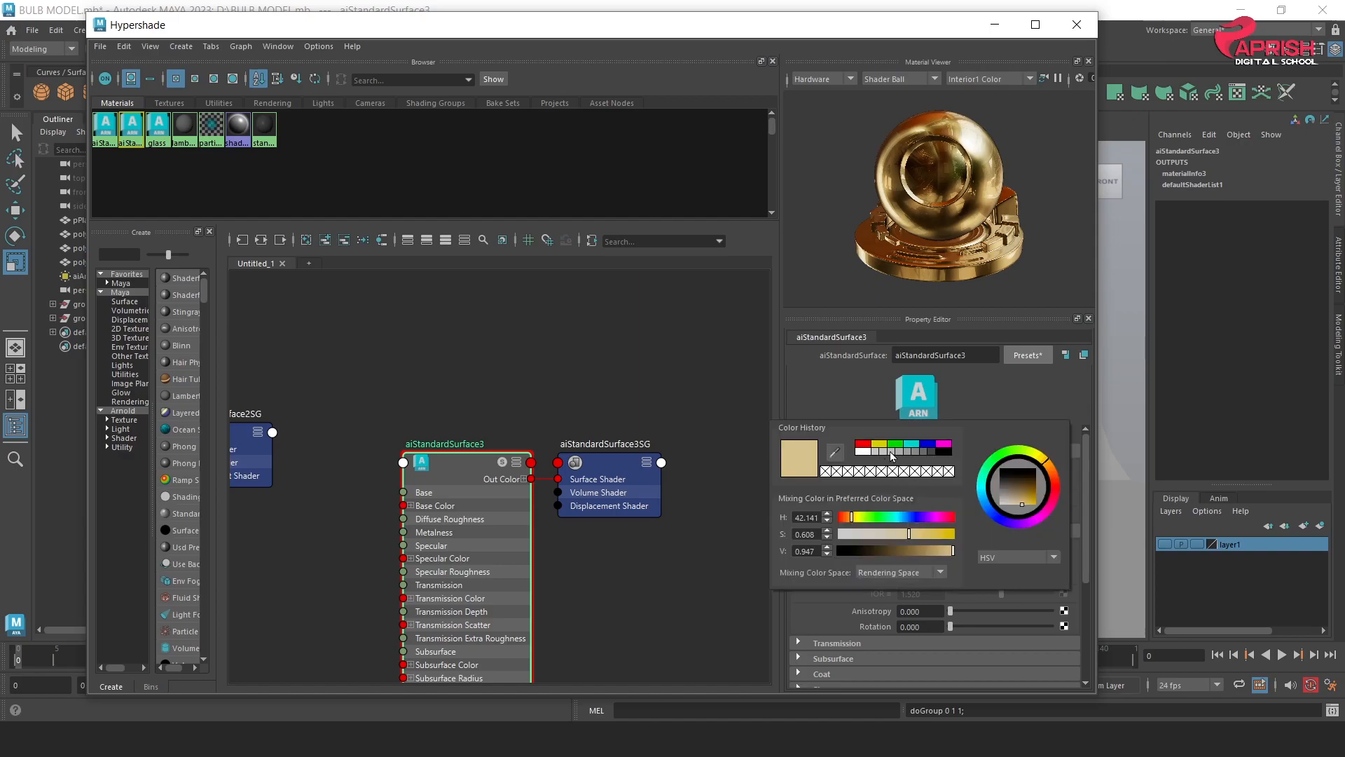
click(894, 452)
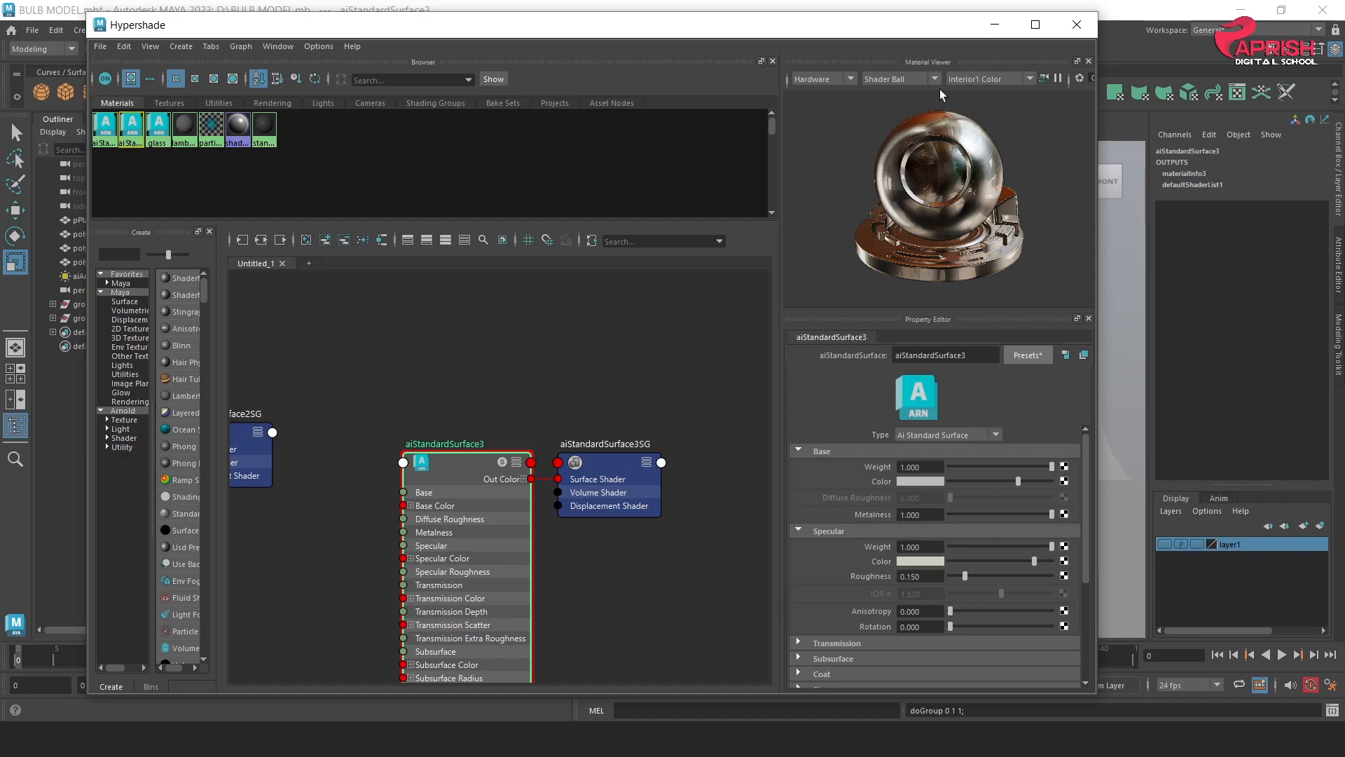
drag(299, 35, 953, 27)
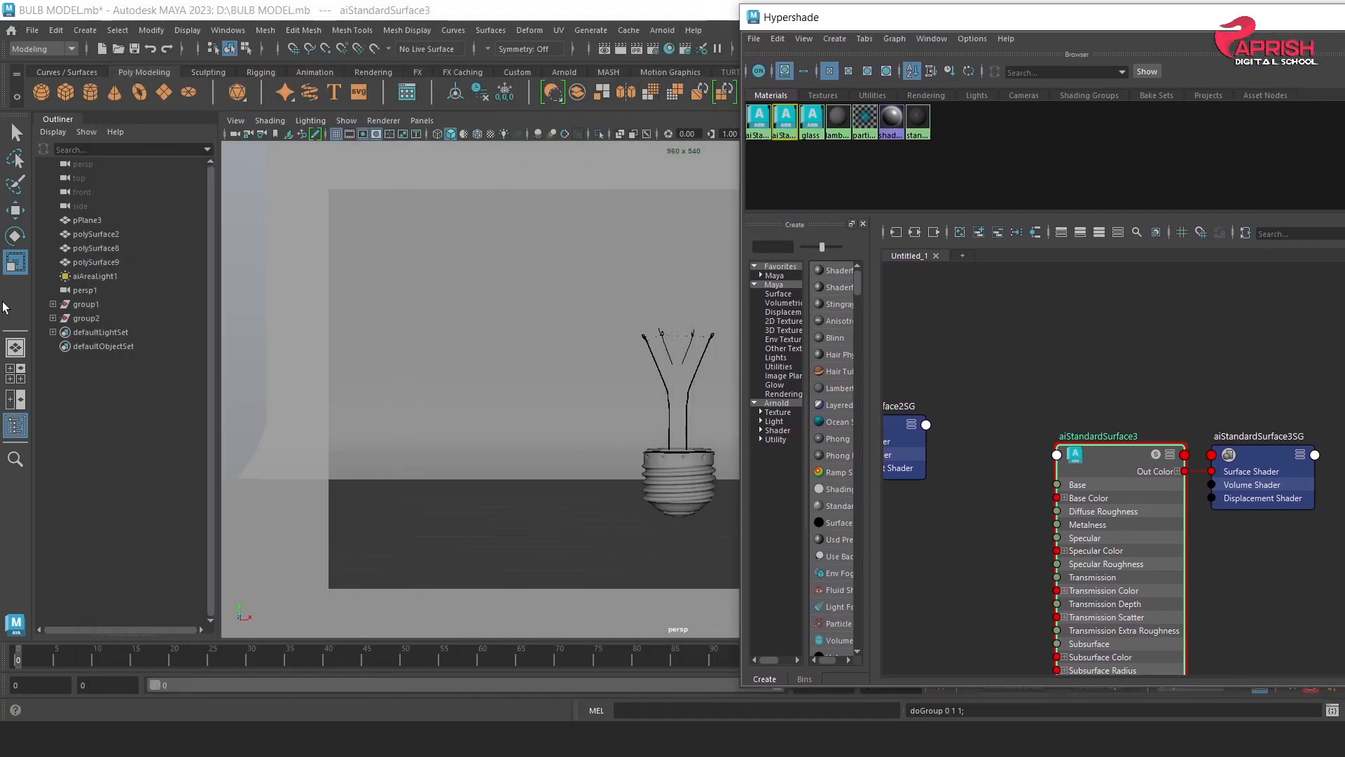
Step: Assign aiStandardSurface3 to group2, the bulb's screw base parts, and minimize the Hypershade
click(83, 319)
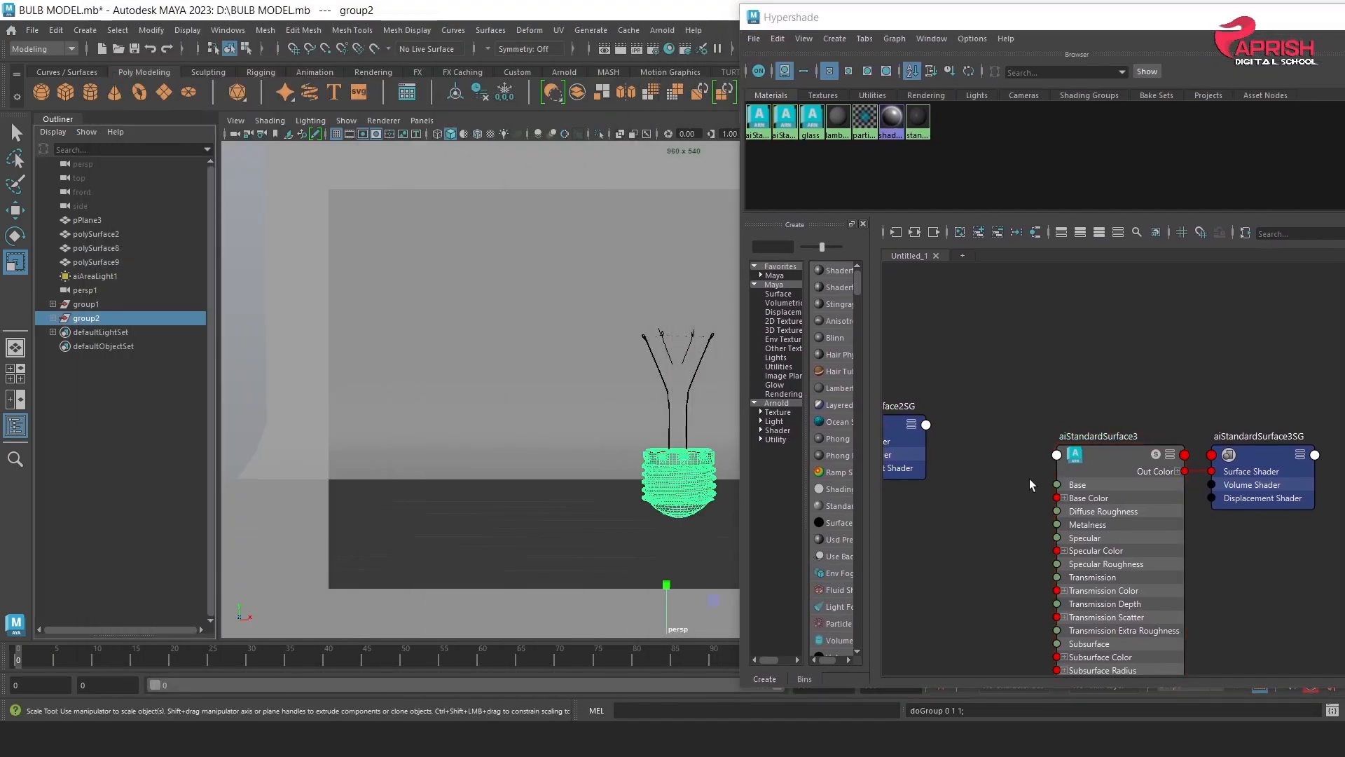
right_drag(1114, 454, 1103, 416)
drag(1158, 21, 459, 101)
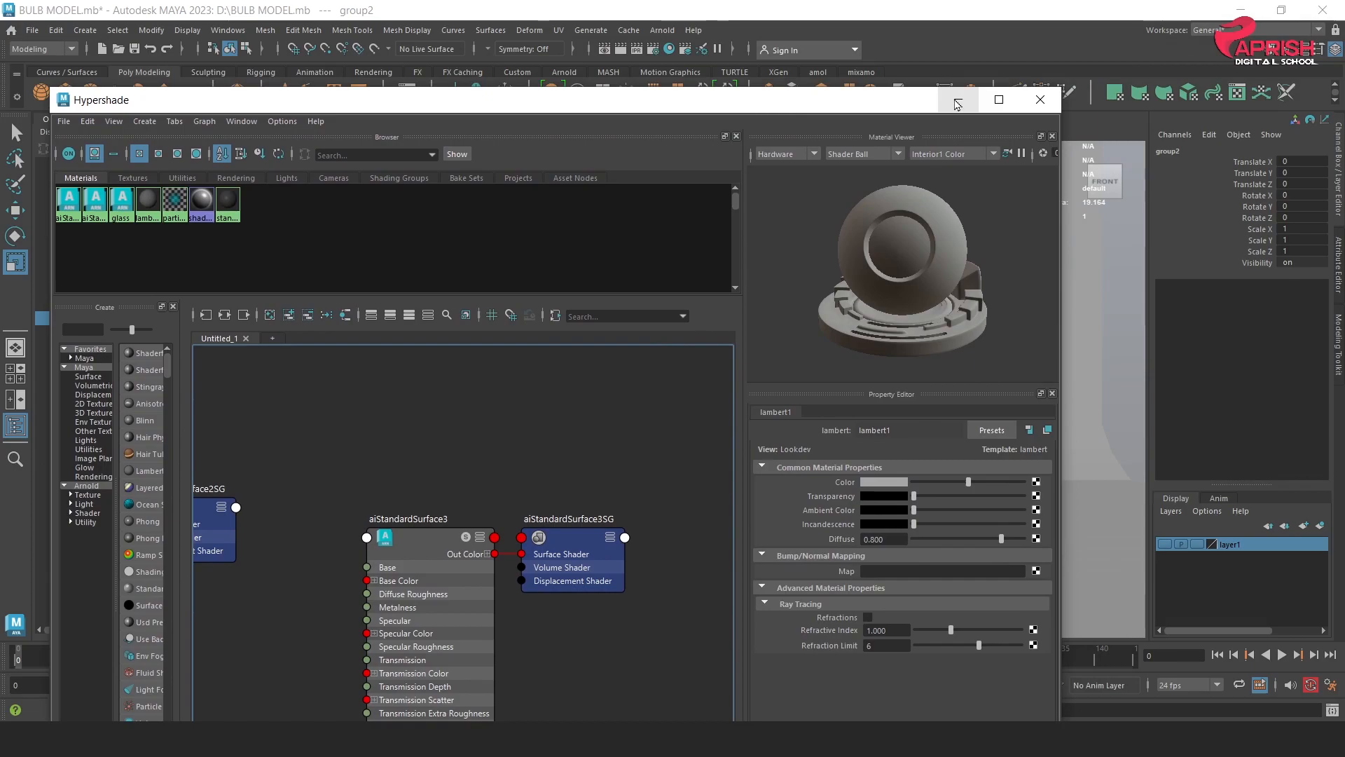
click(951, 96)
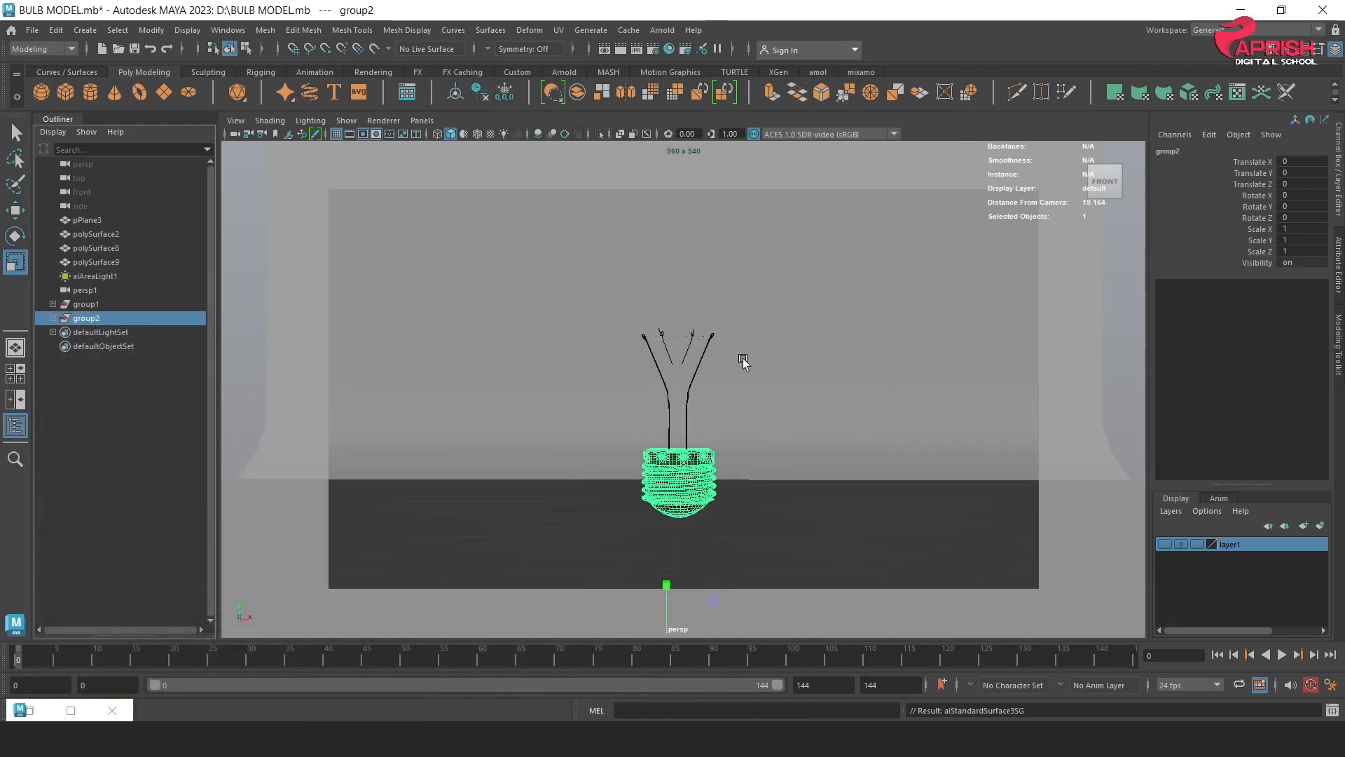
Step: Rename polySurface8, the thin filament strung between the bulb's support wires, as glow
click(683, 338)
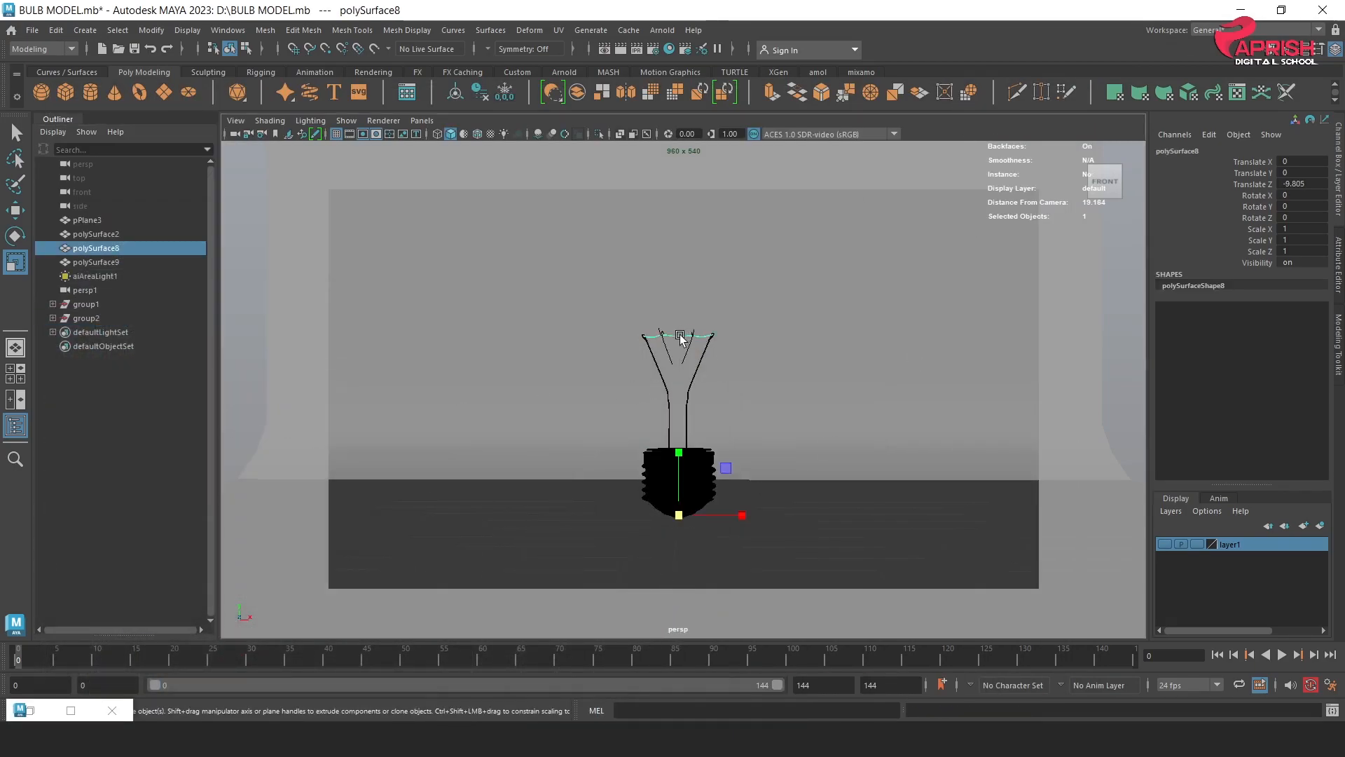
double_click(96, 251)
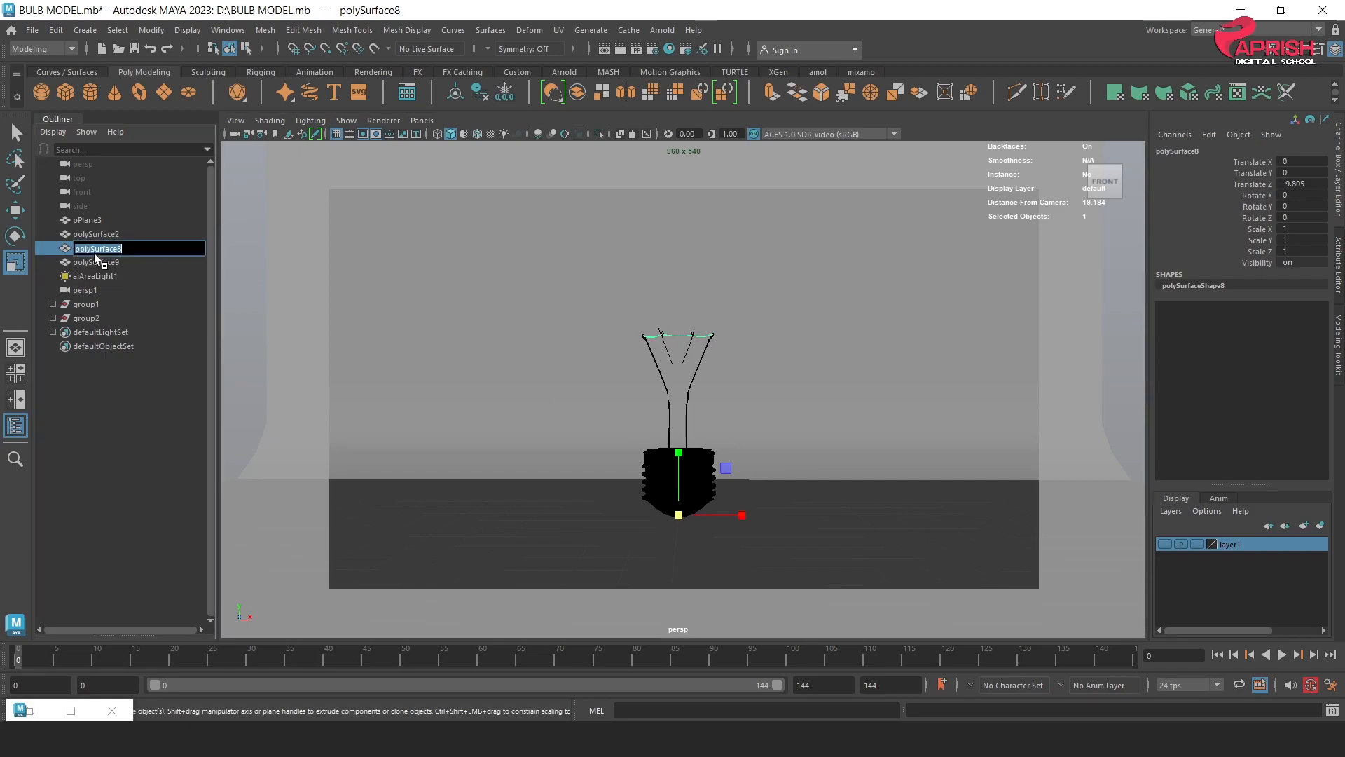
text(glow)
key(Return)
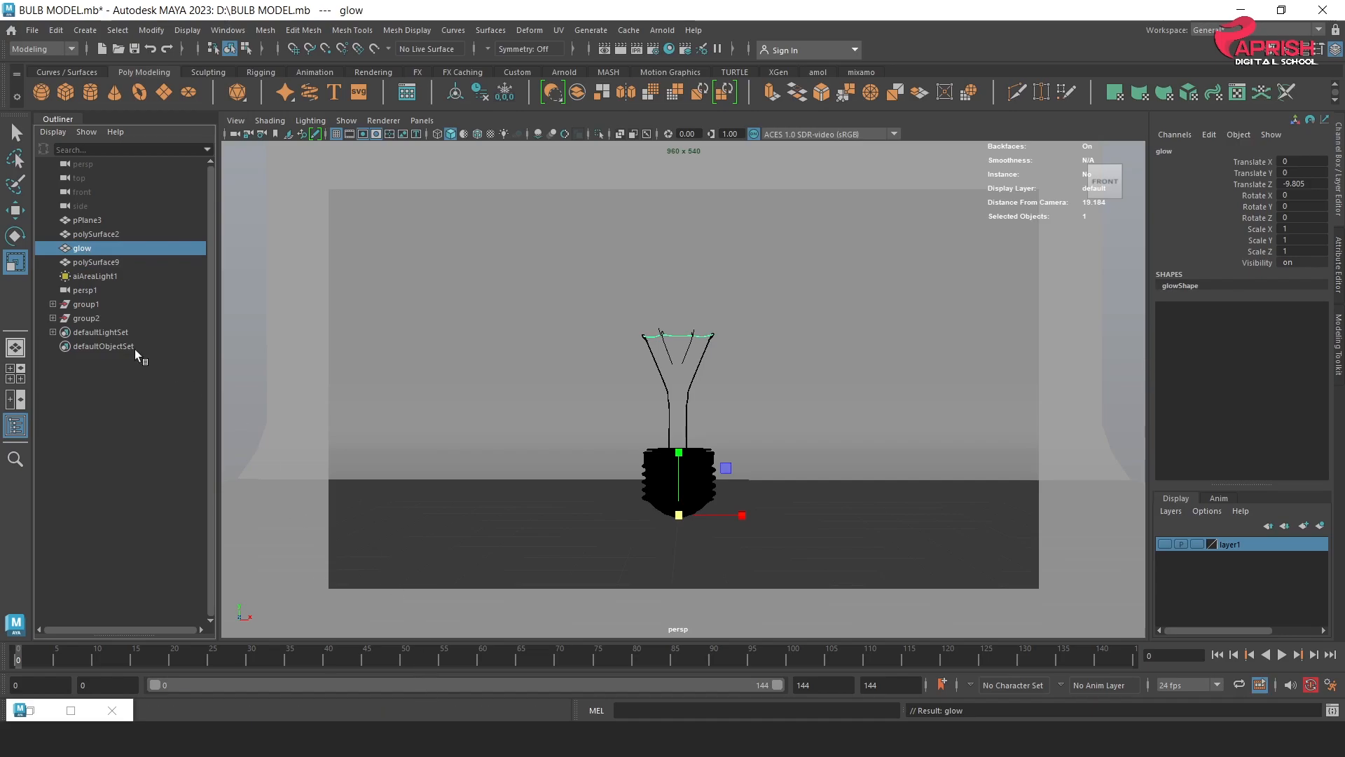
Step: Reopen the Hypershade and create another aiStandardSurface material in an empty area of the node graph
click(670, 49)
alt+middle_drag(600, 546, 152, 505)
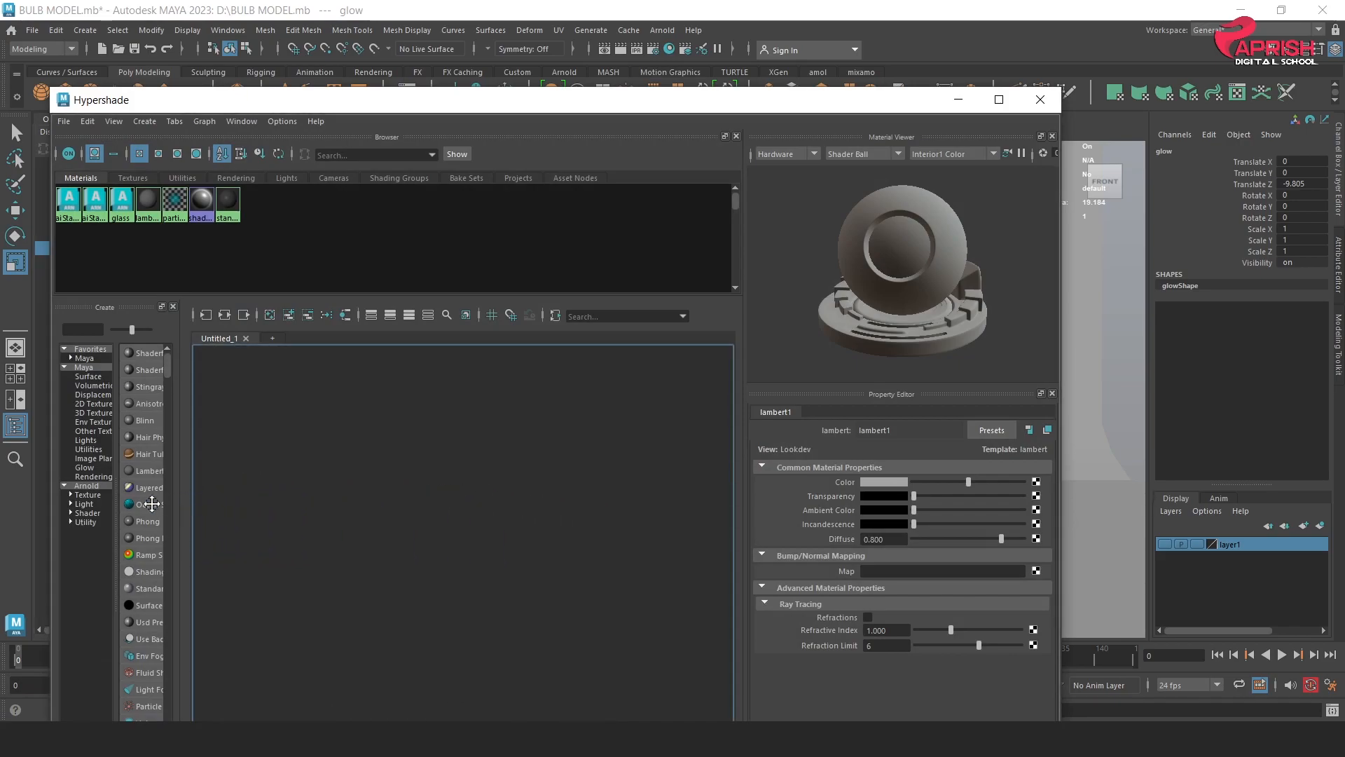
click(379, 524)
key(Tab)
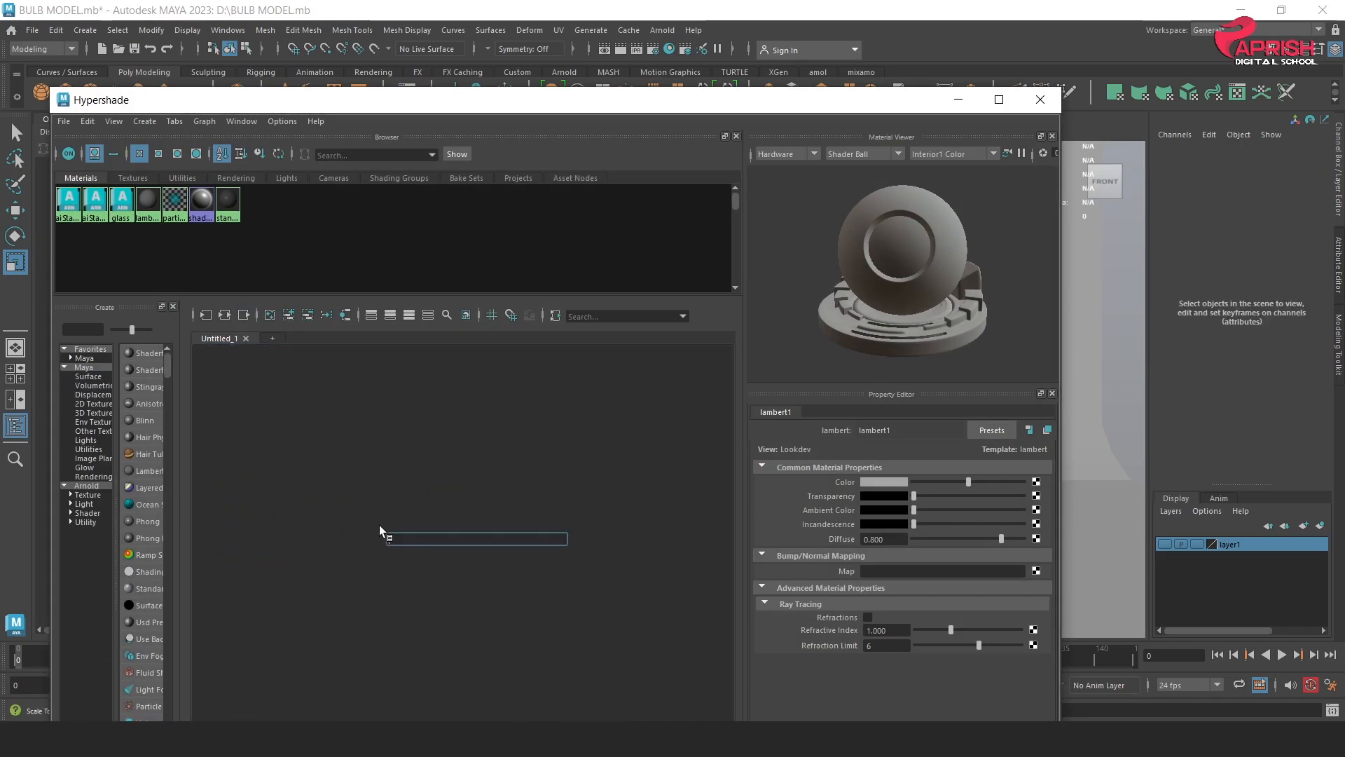
text(aistand)
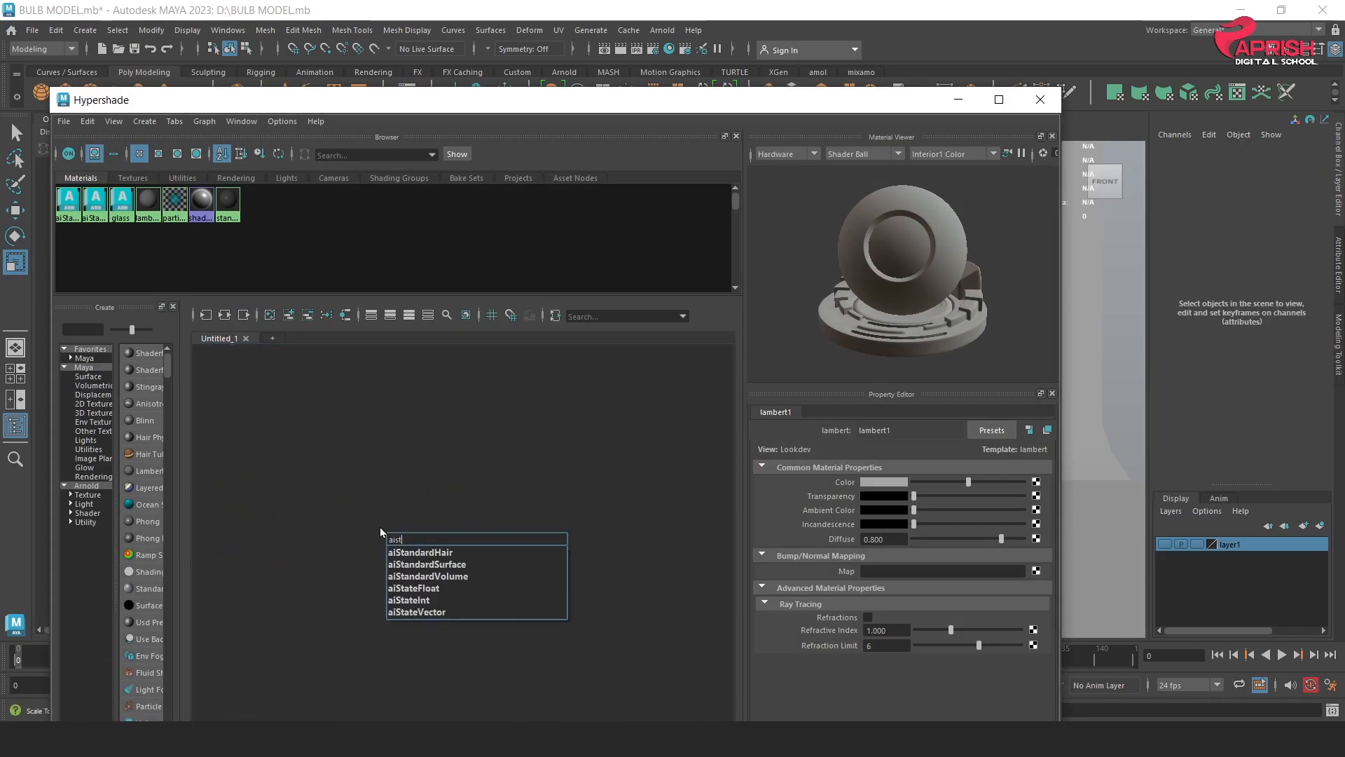
click(427, 564)
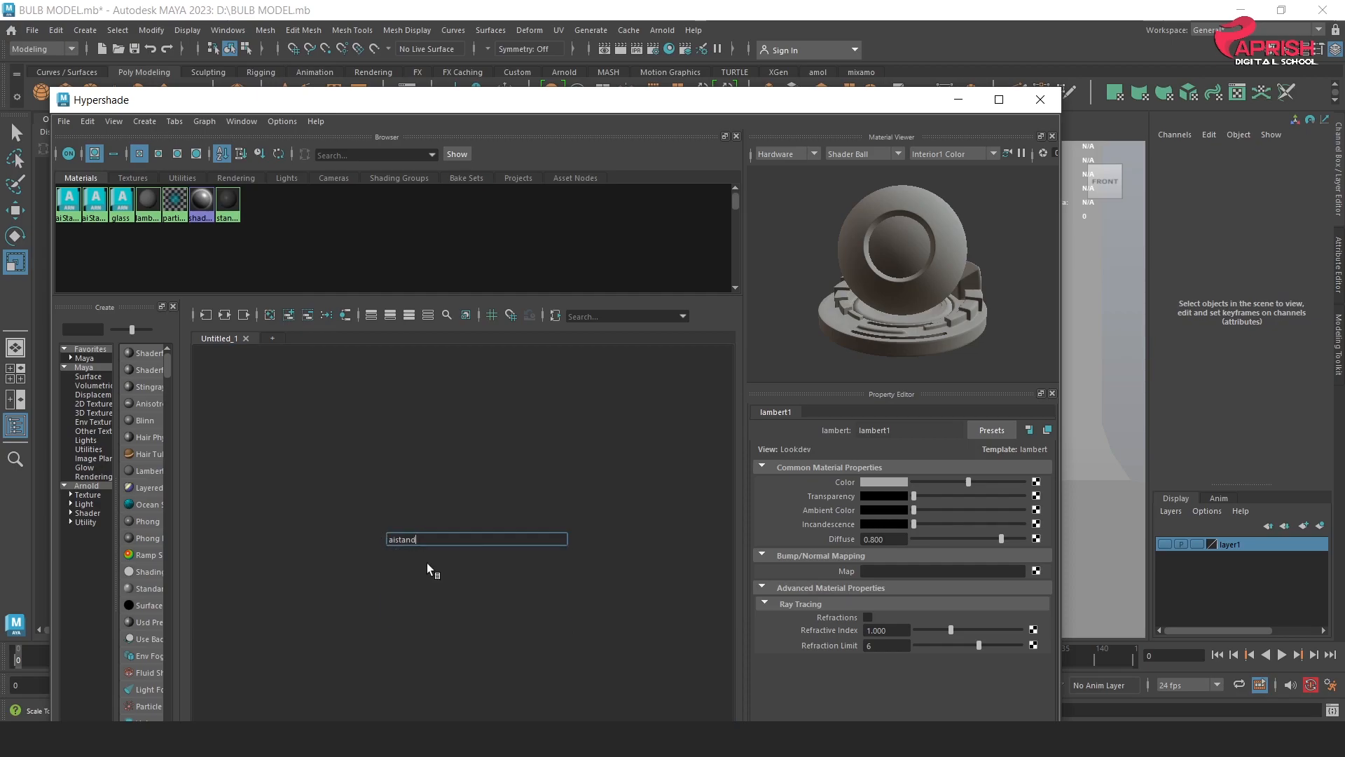
key(Return)
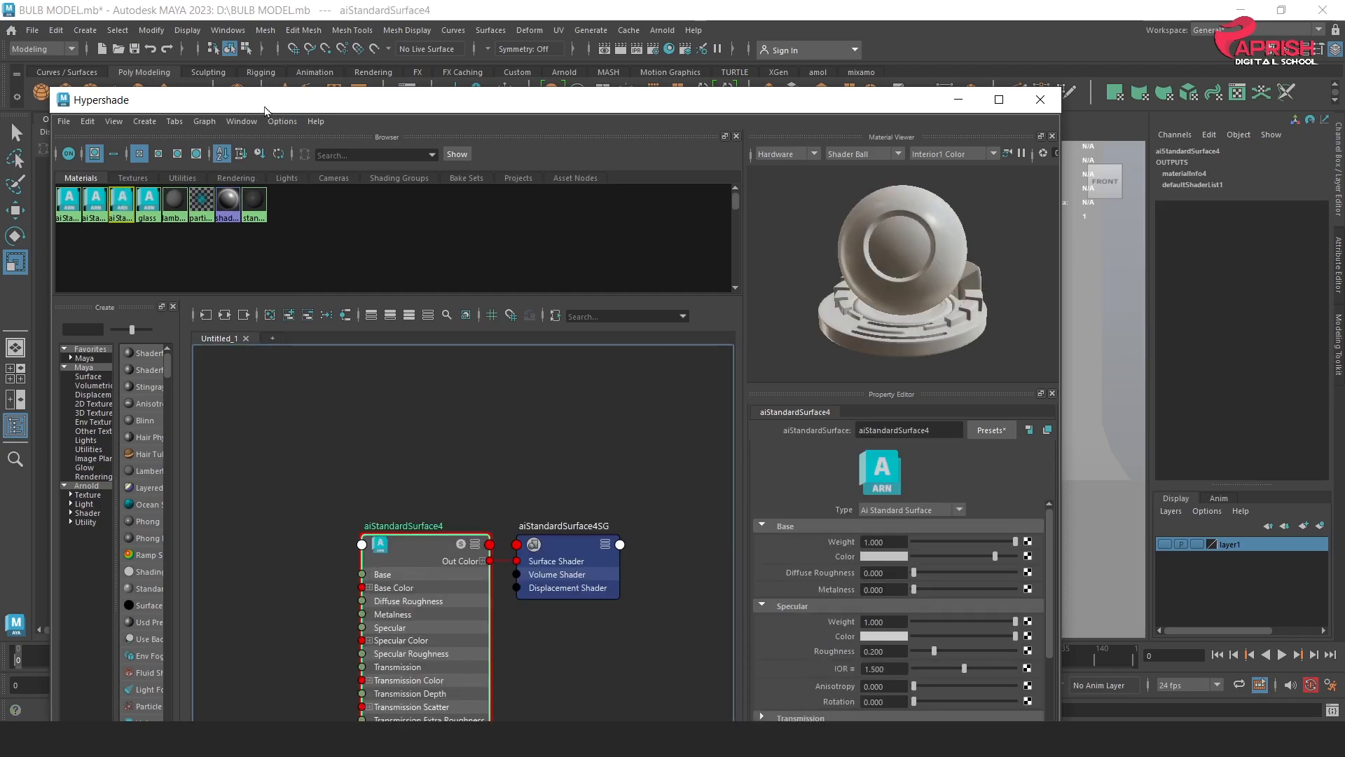
Step: Replace aiStandardSurface4's settings with the Gold preset and change its base color to grey
click(990, 430)
mouse_move(1002, 365)
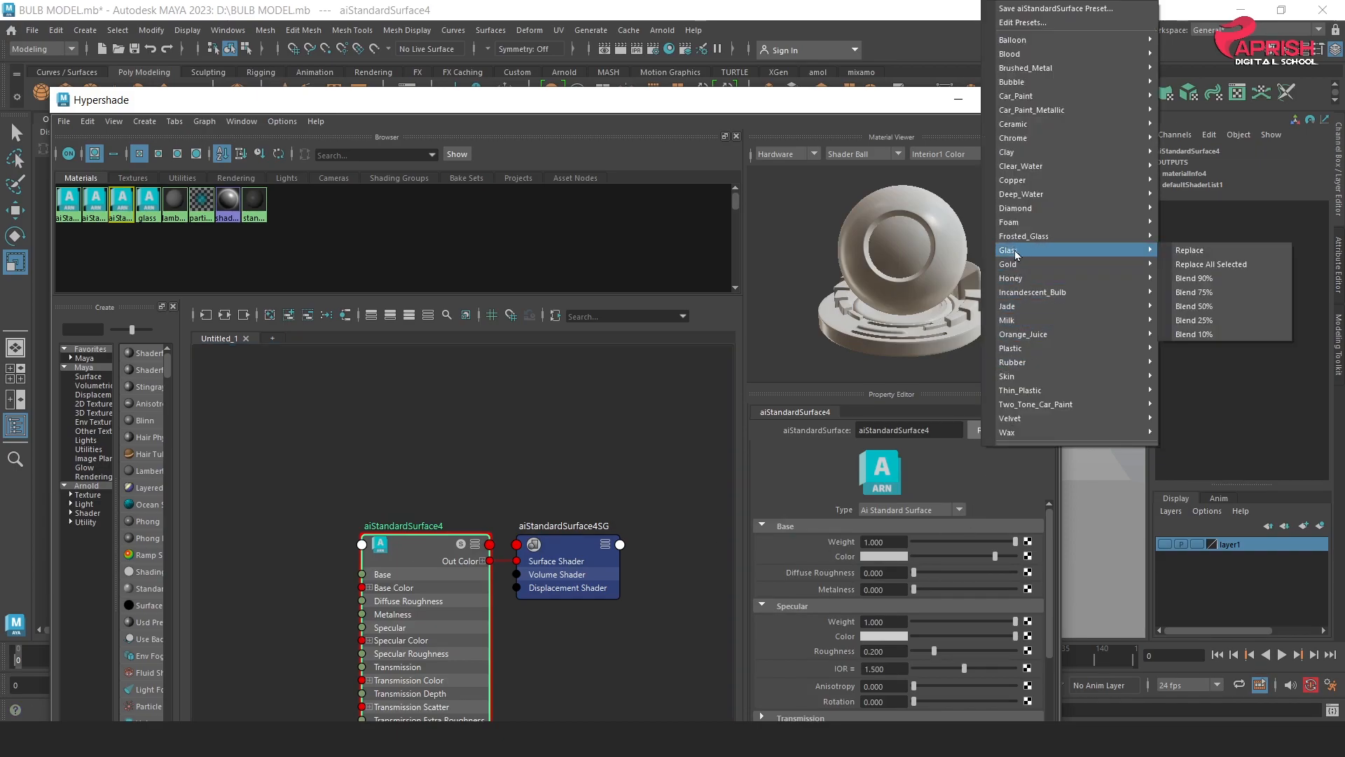
mouse_move(1014, 266)
click(1190, 265)
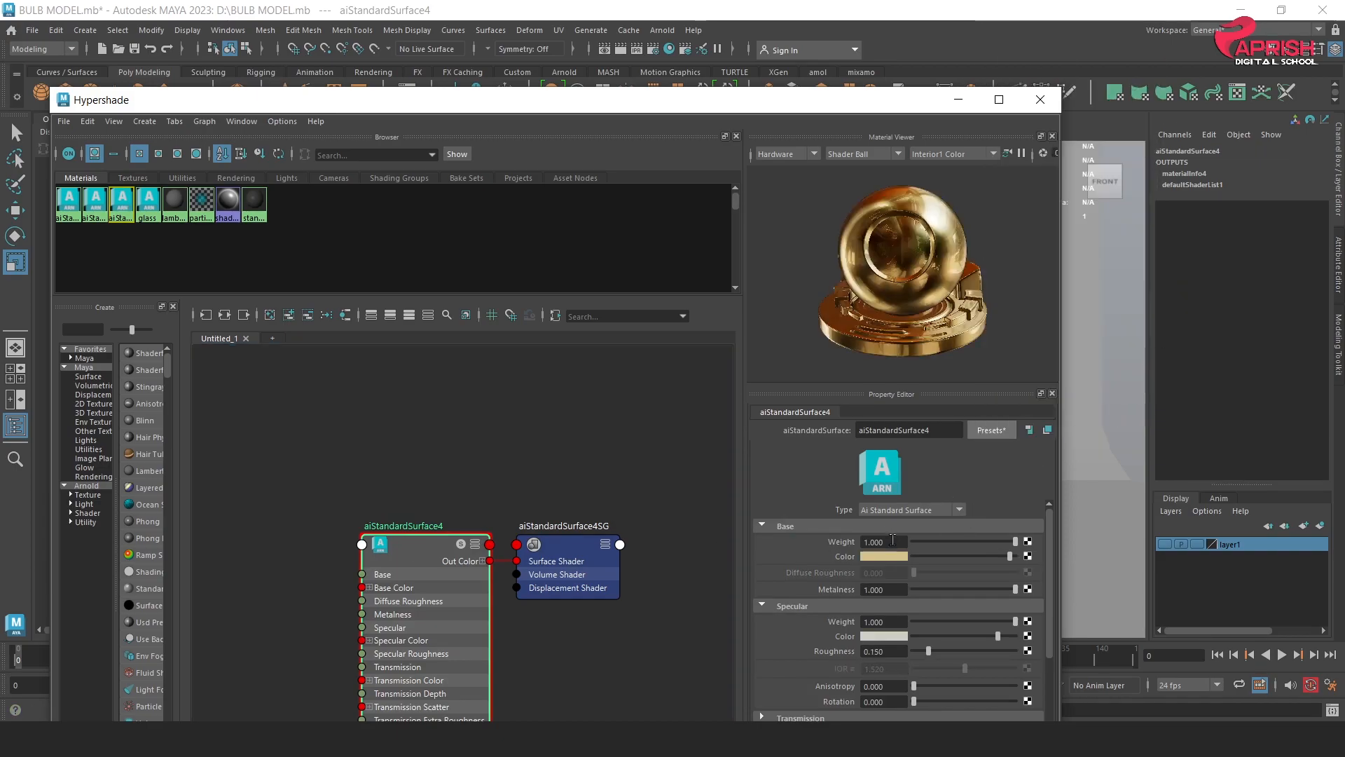
click(884, 557)
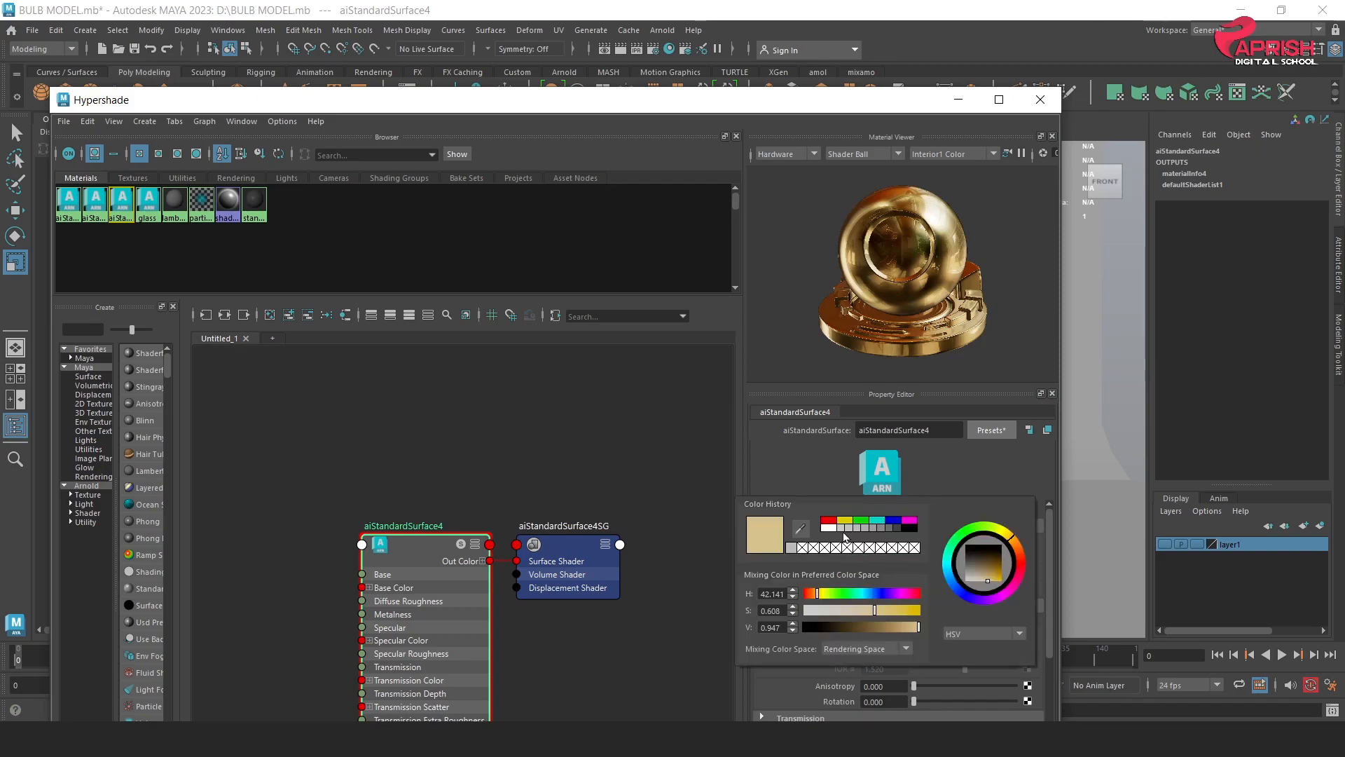
click(885, 528)
Step: Uncover the Outliner and assign aiStandardSurface4 to the glow filament mesh
drag(185, 112, 908, 114)
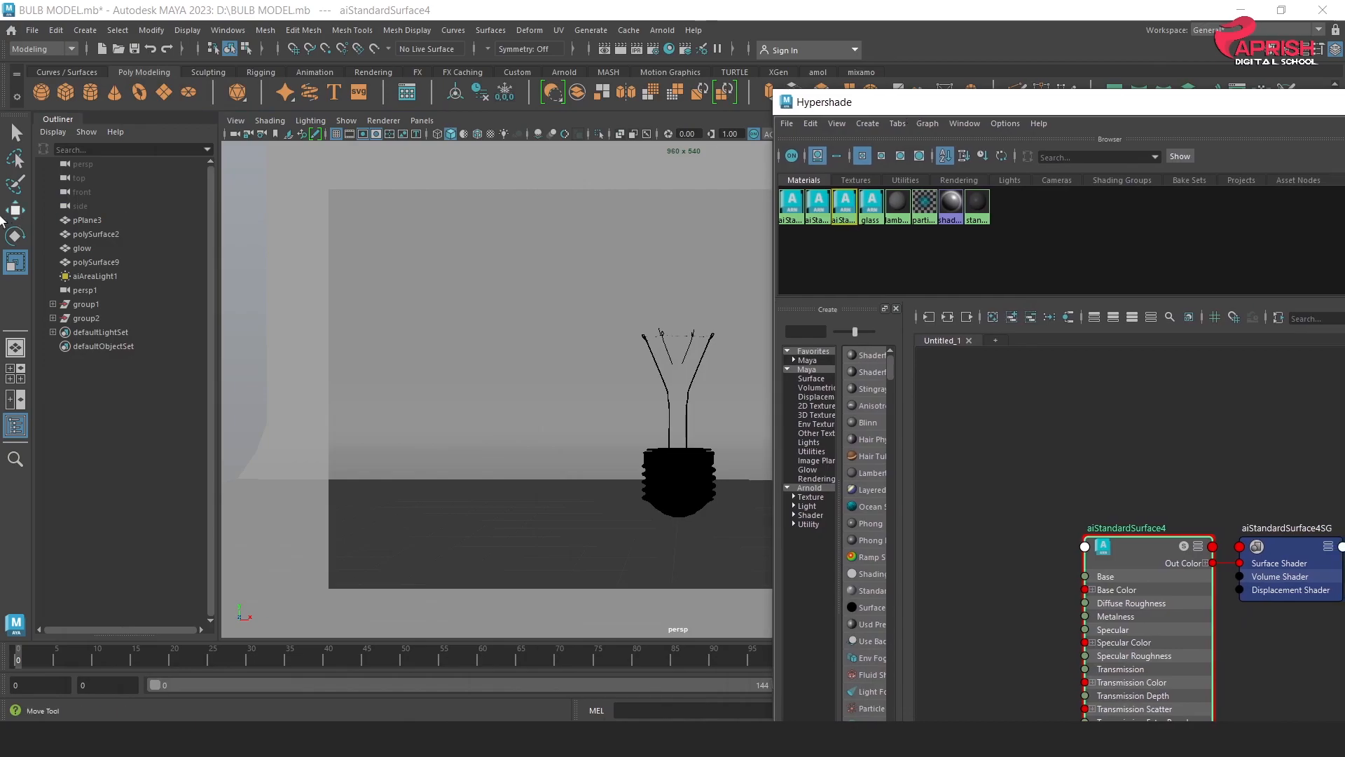
click(79, 249)
right_drag(1141, 549, 1120, 432)
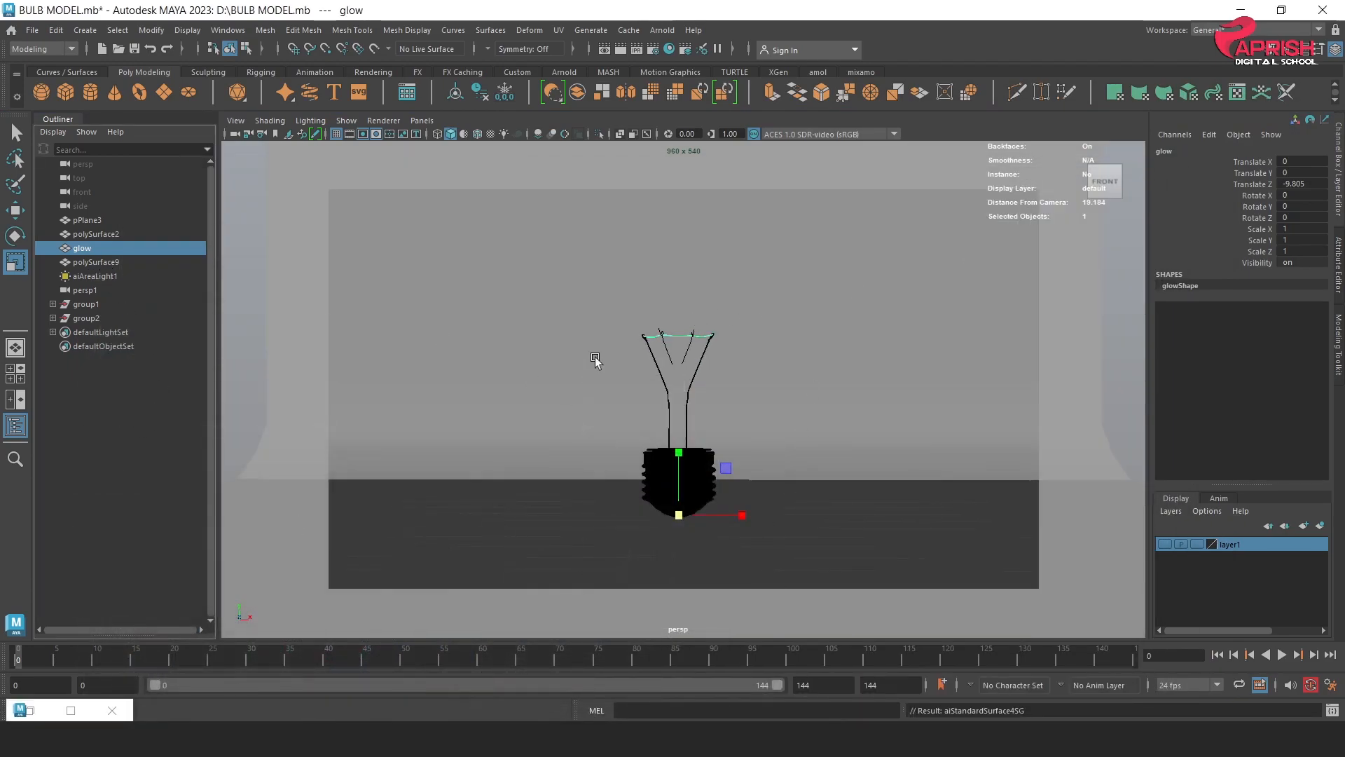
Step: Duplicate the glow filament in place and turn the original glow mesh into an Arnold mesh light
key(ctrl+d)
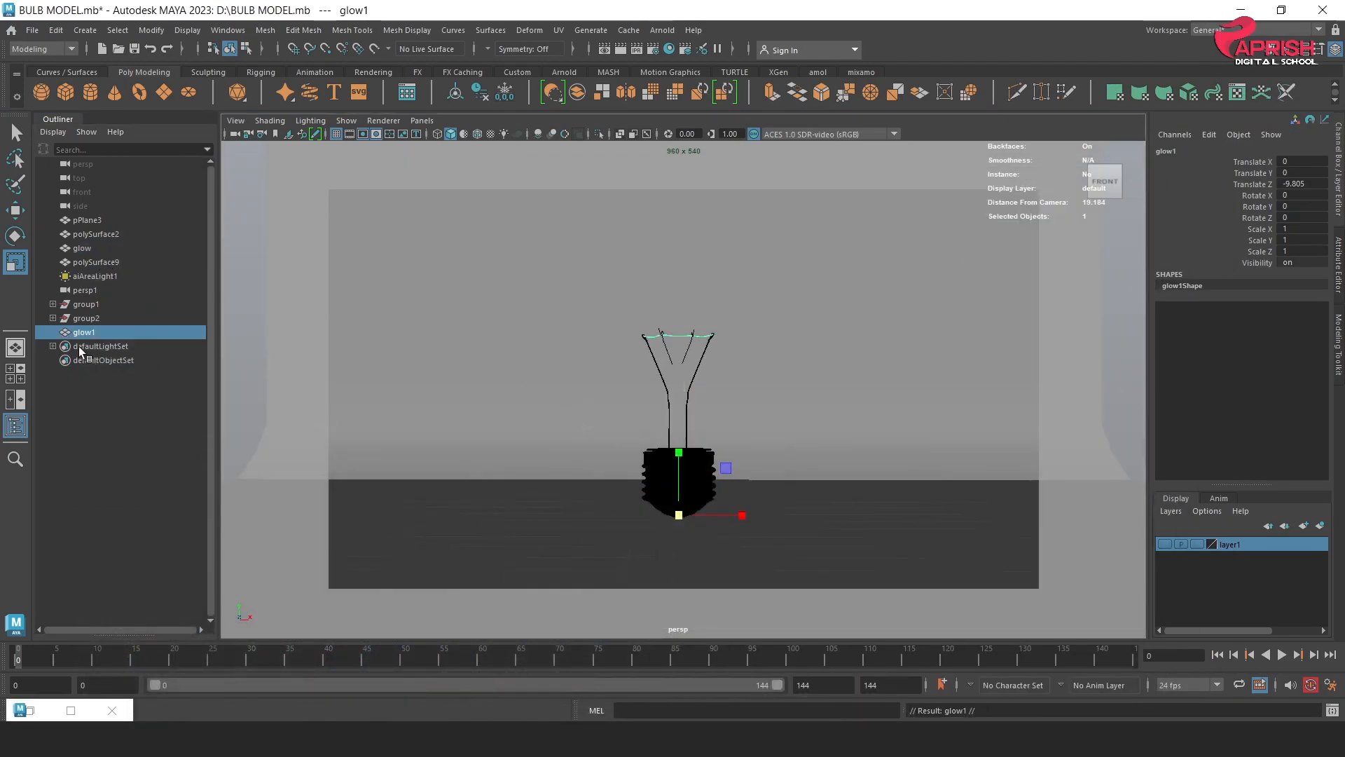
click(81, 247)
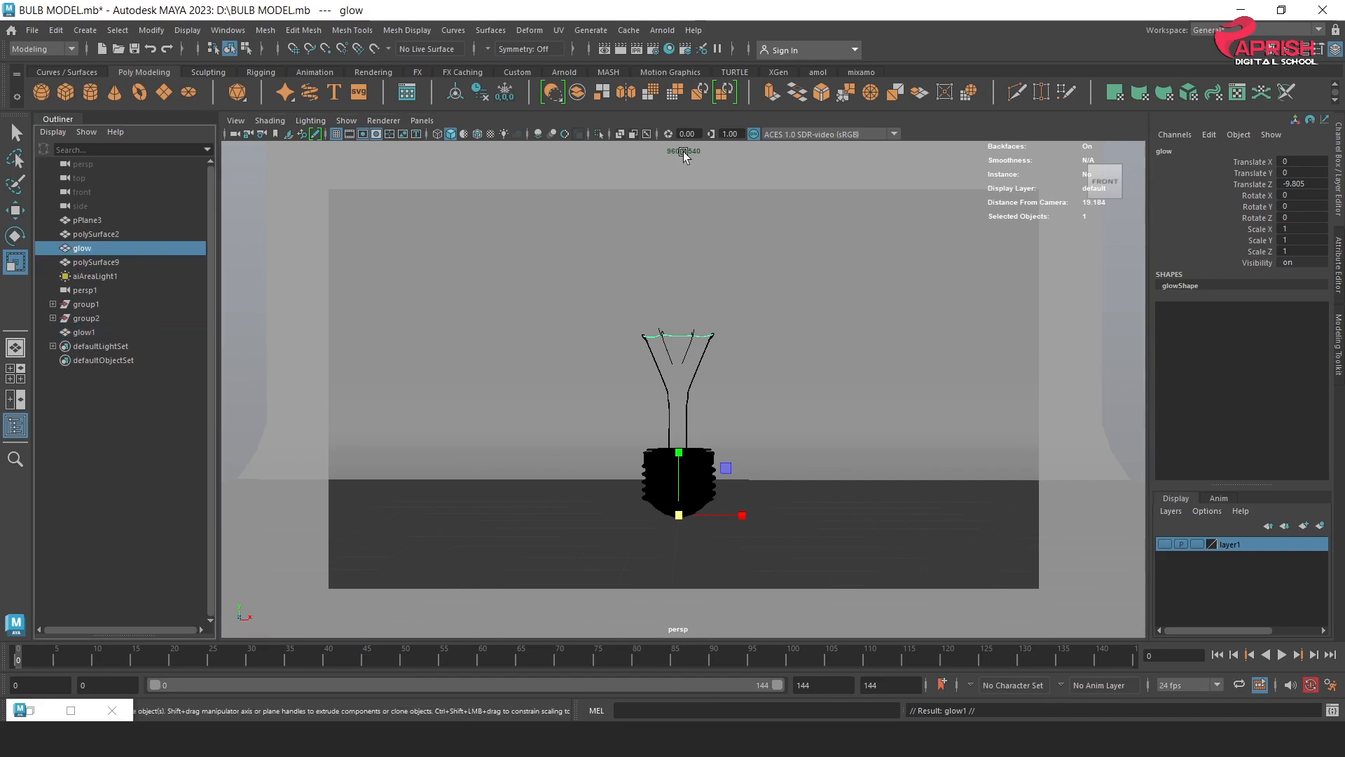
click(661, 31)
mouse_move(669, 108)
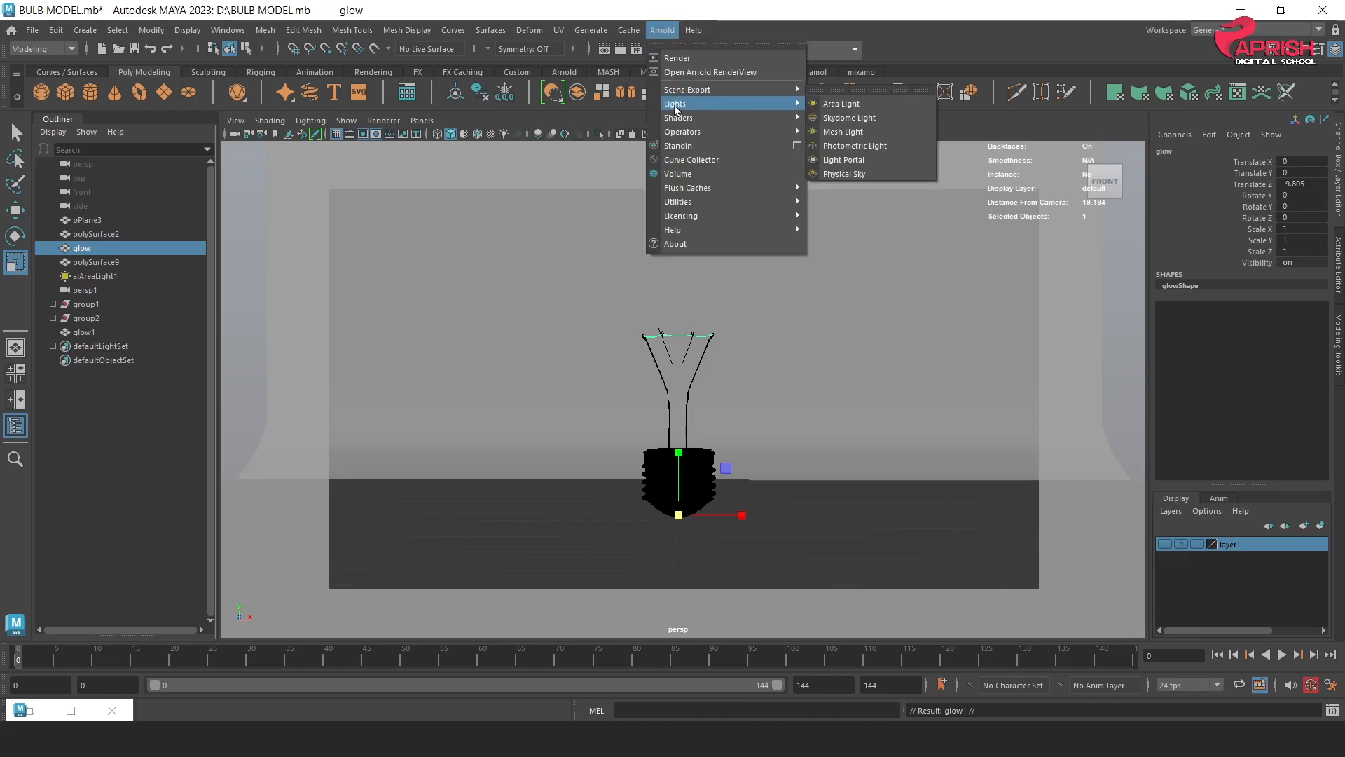
click(850, 132)
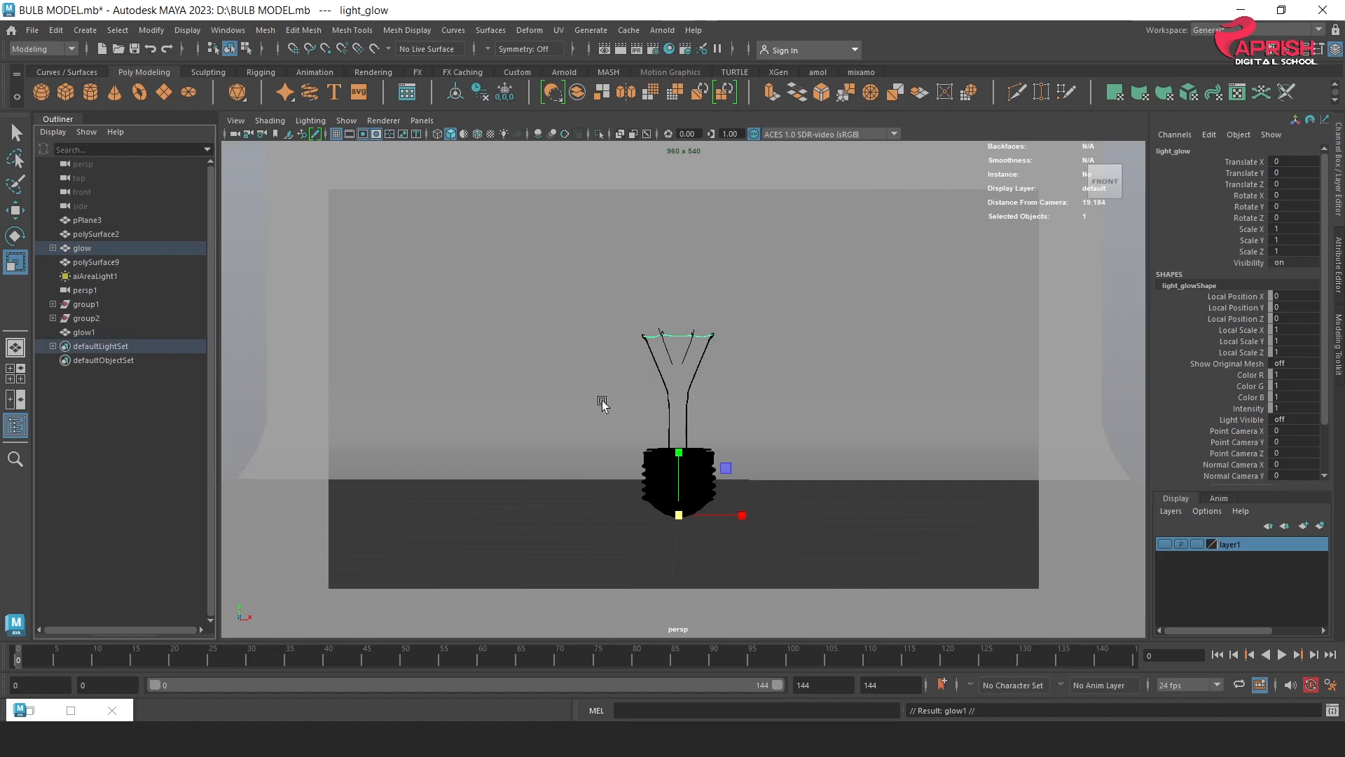
key(ctrl+a)
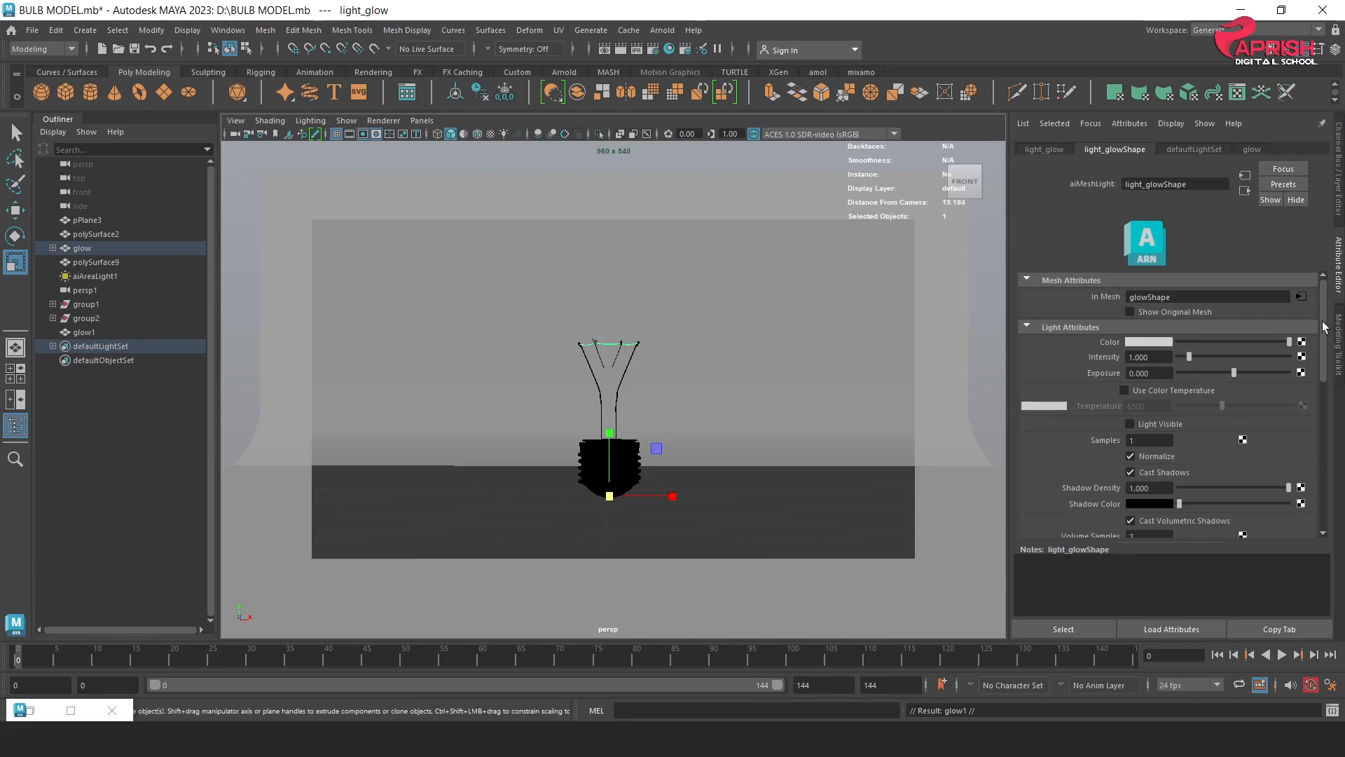
click(1339, 196)
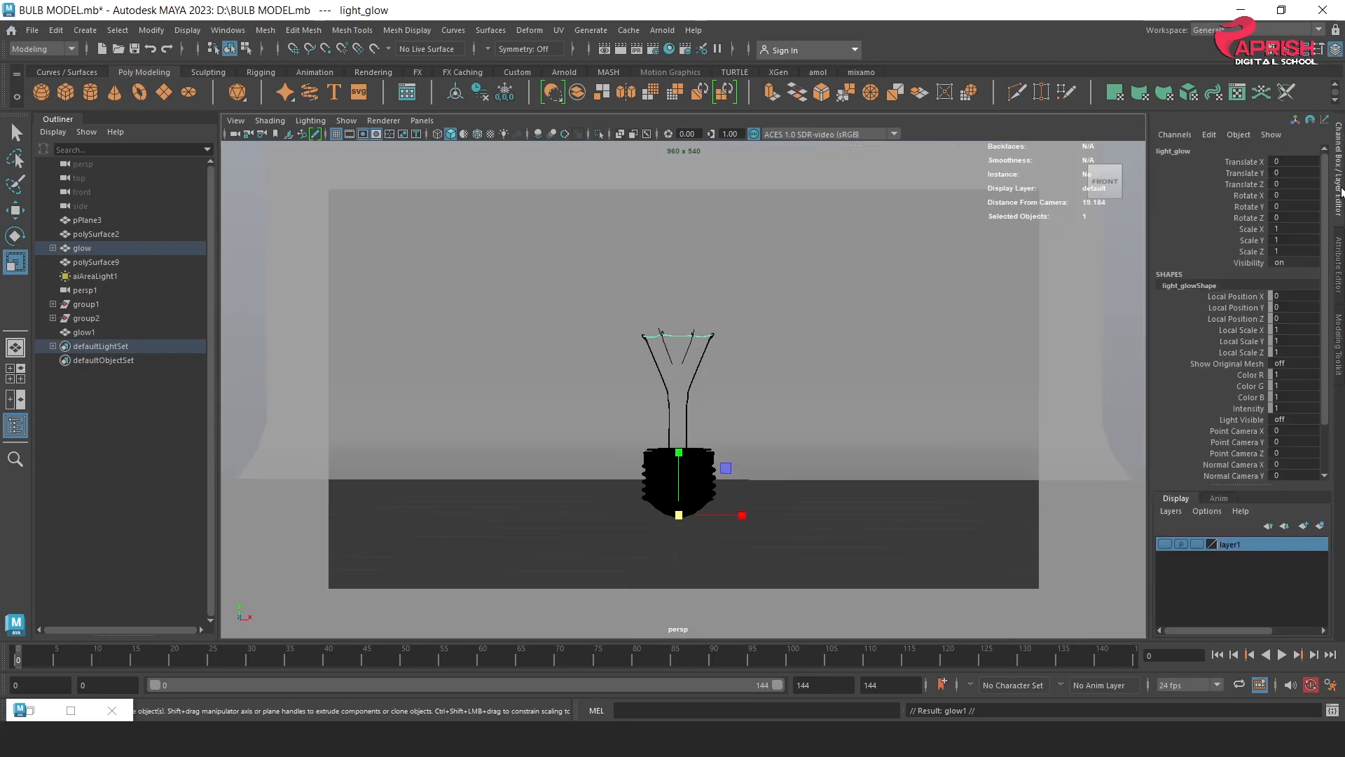
Step: Make layer1 with the glass envelope visible, render the scene in Arnold, and close the render window
click(1165, 544)
click(733, 339)
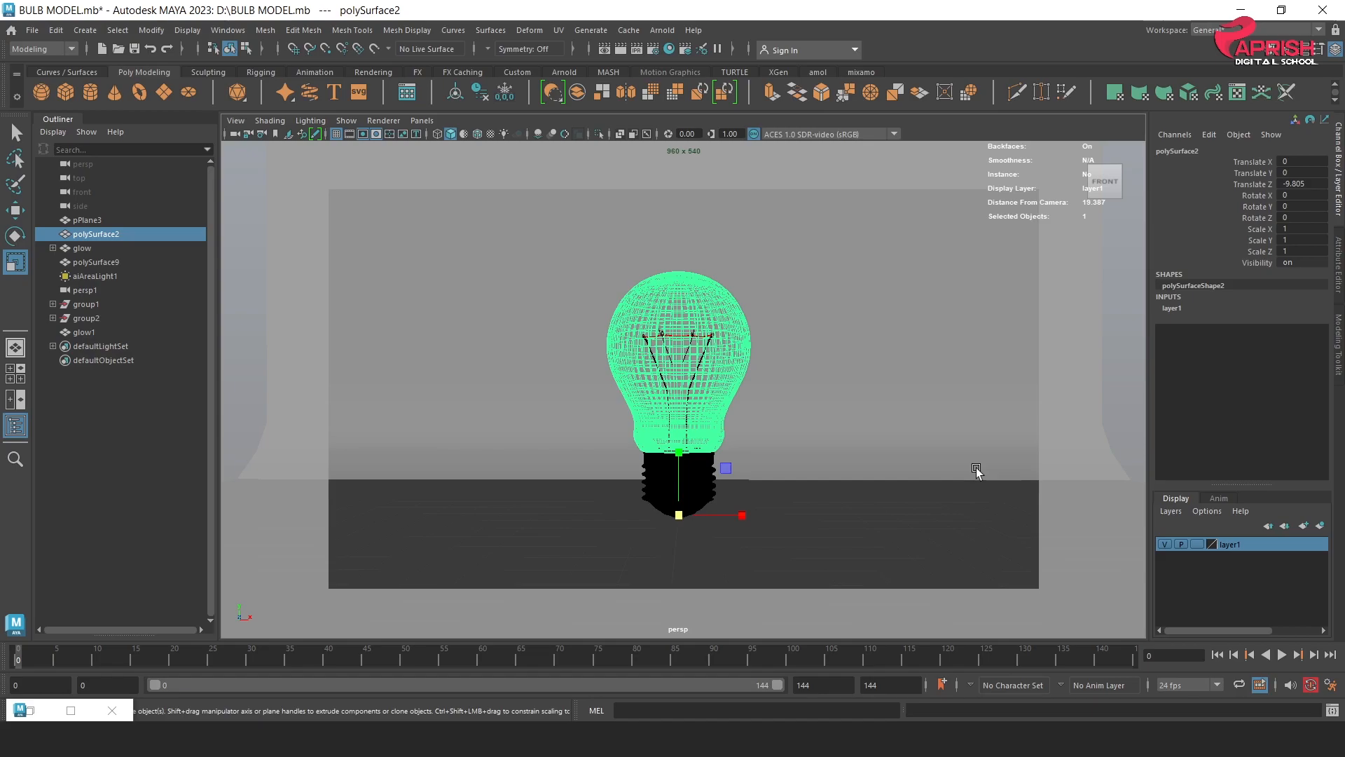
click(662, 30)
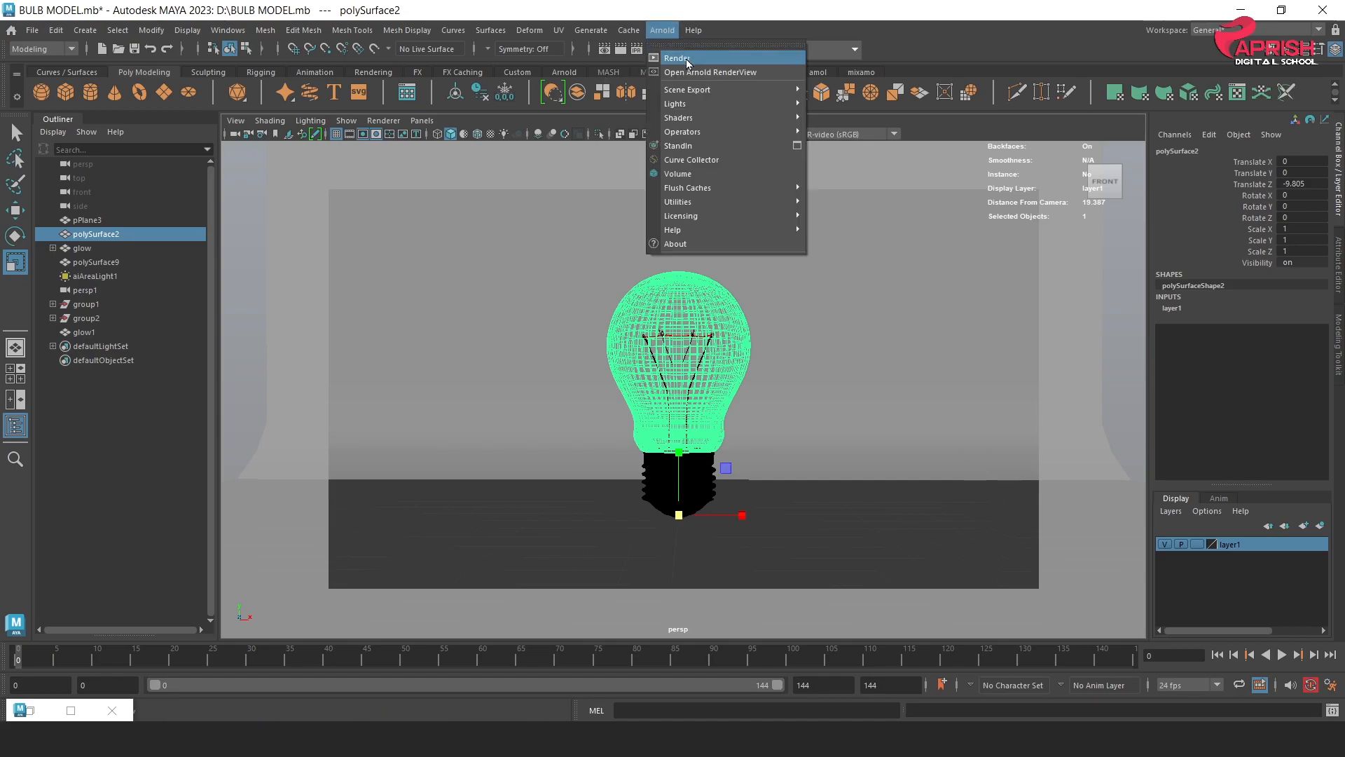
click(678, 58)
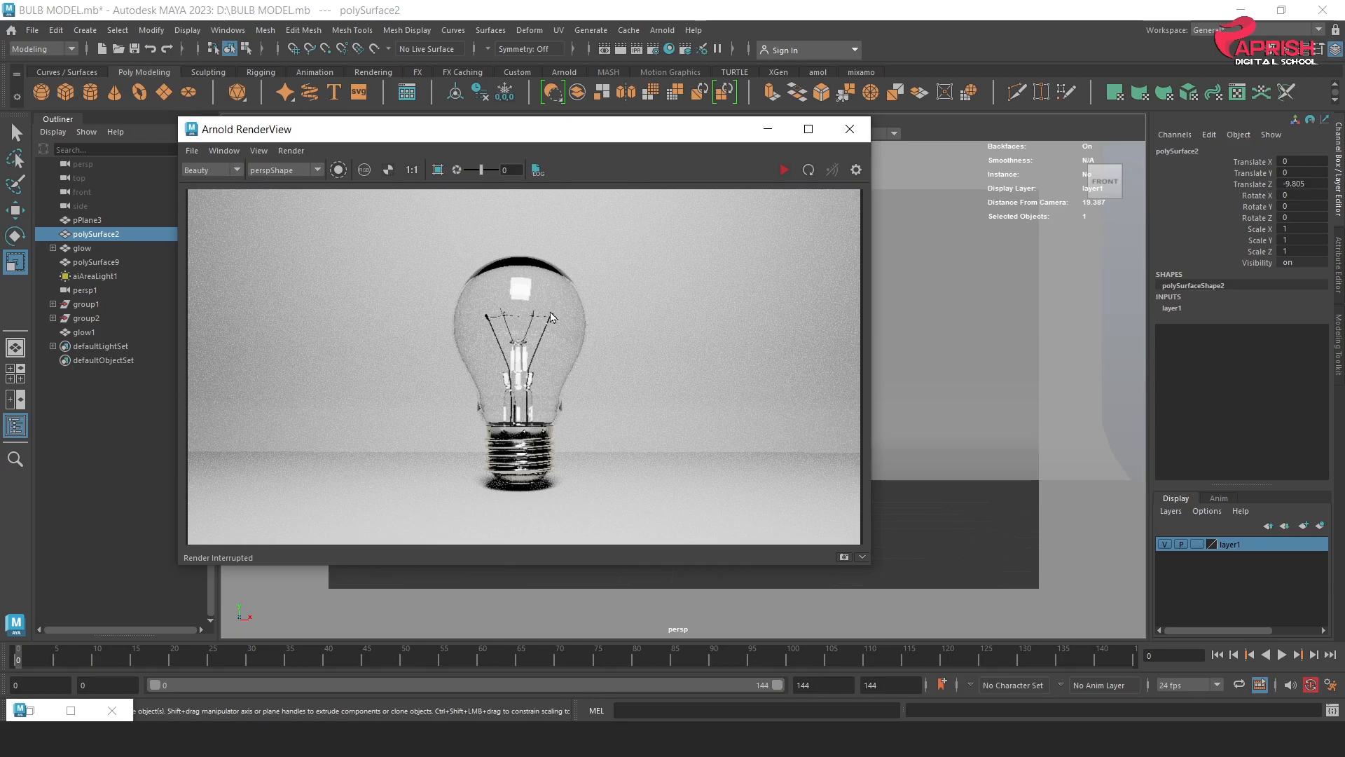
click(850, 129)
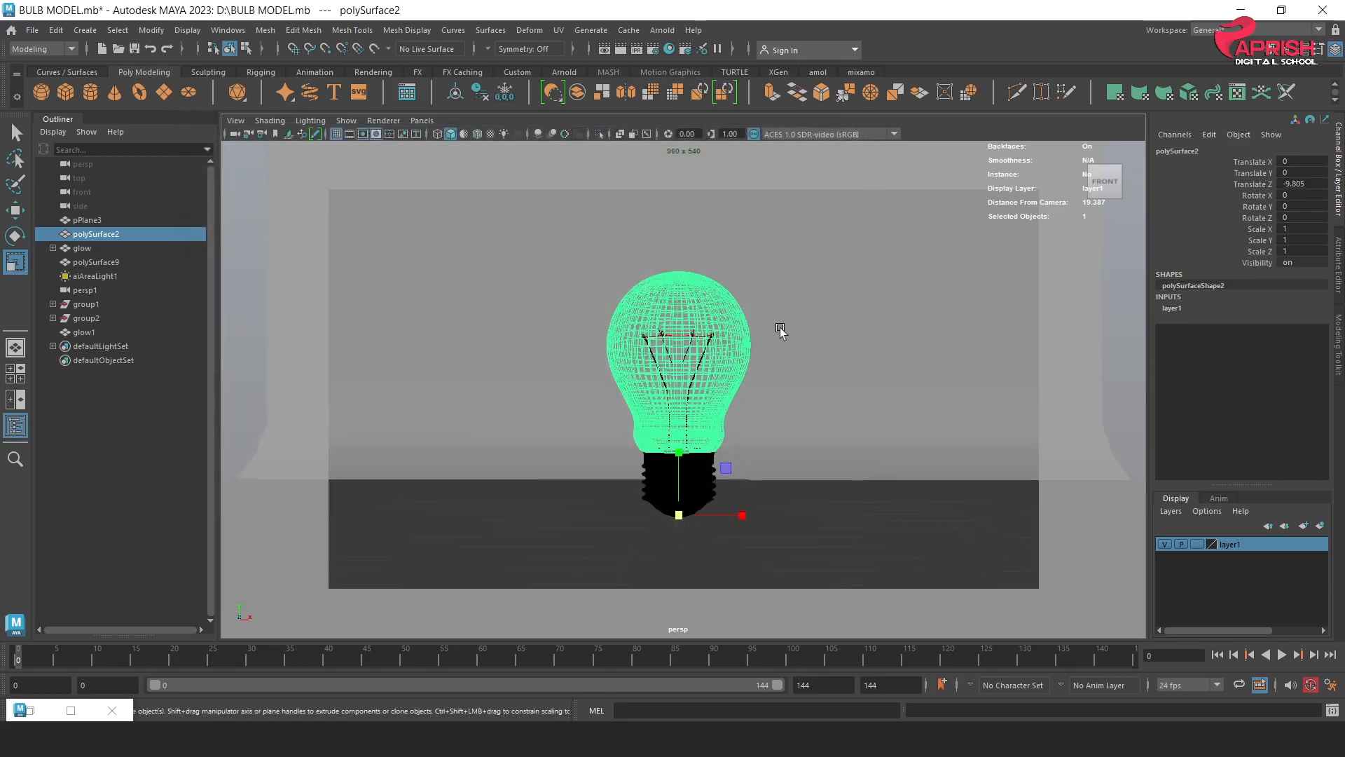
Step: Set the light_glow mesh light to exposure 11, make the light visible, and enable color temperature at 4500
click(52, 248)
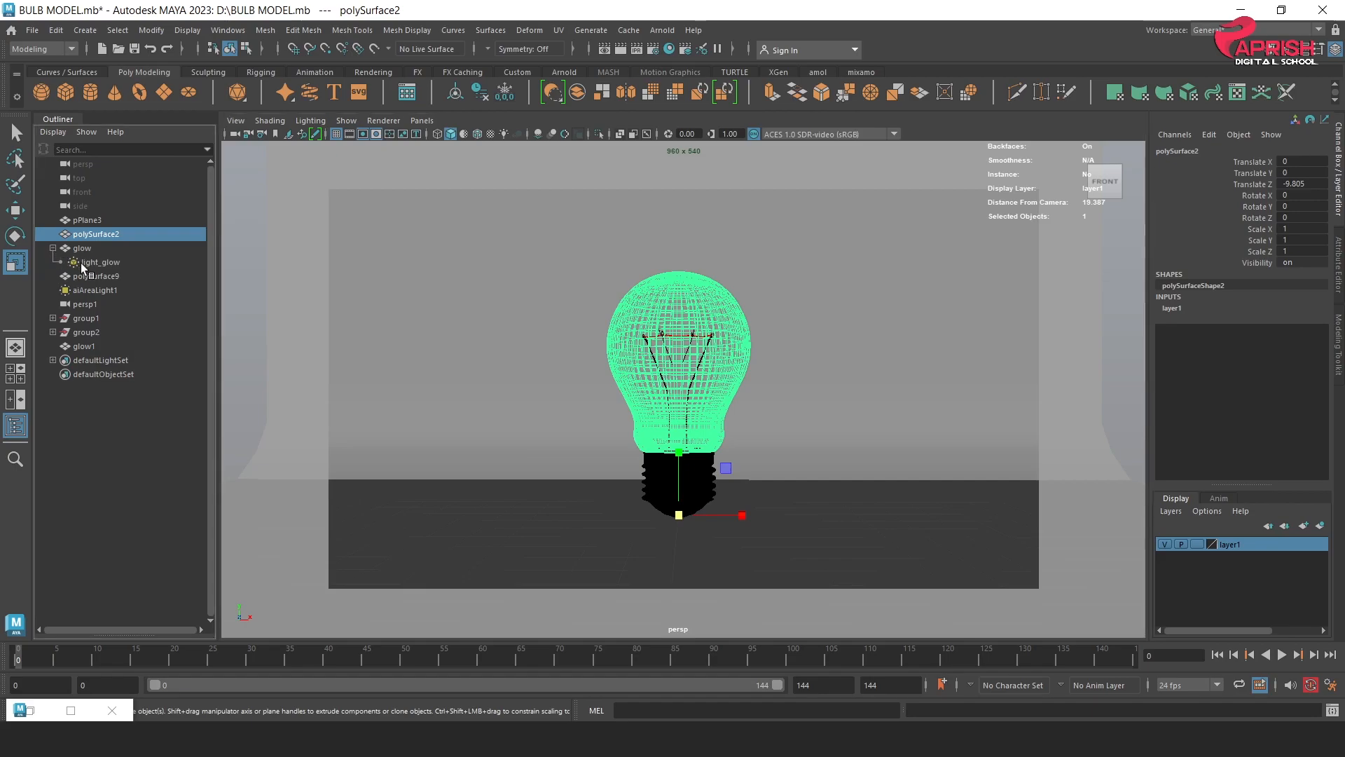
click(82, 263)
key(ctrl+a)
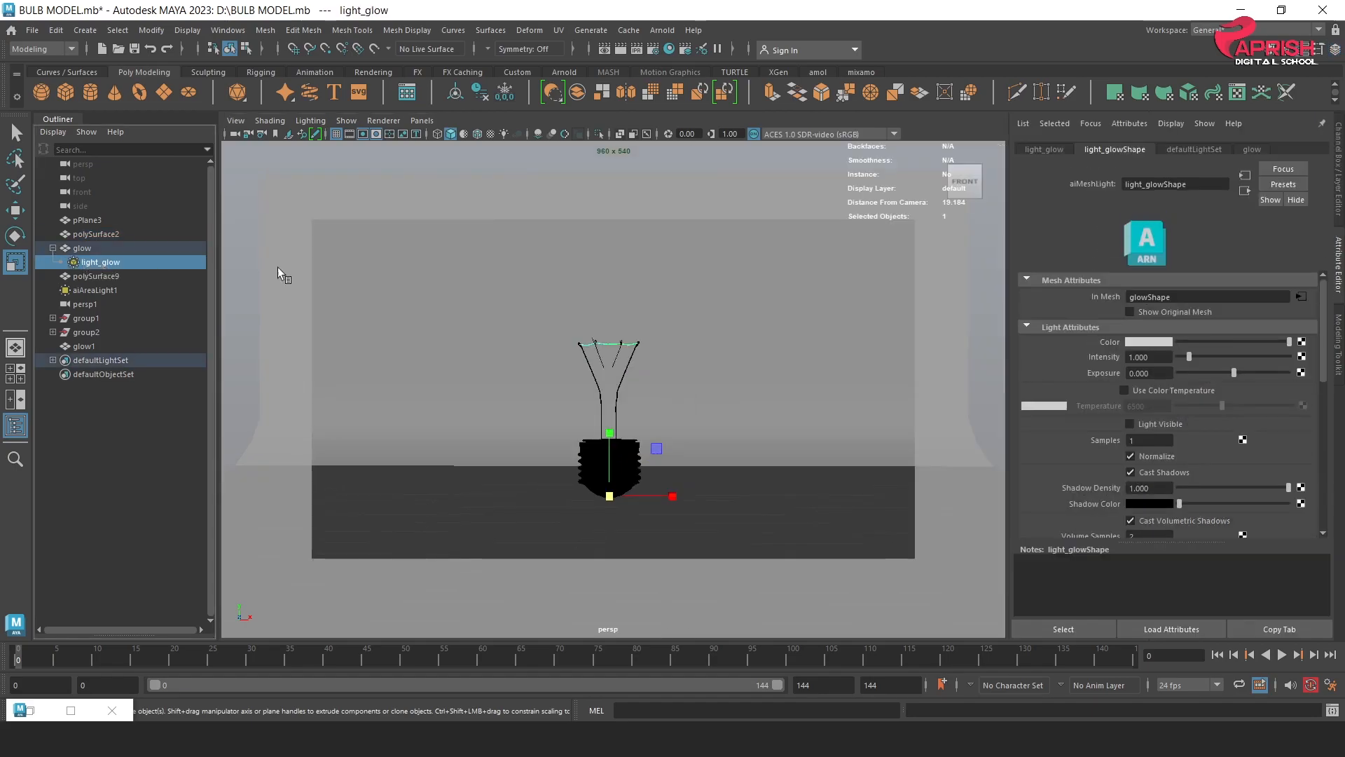
click(1160, 374)
text(11)
key(Return)
click(1130, 424)
click(1124, 390)
double_click(1139, 406)
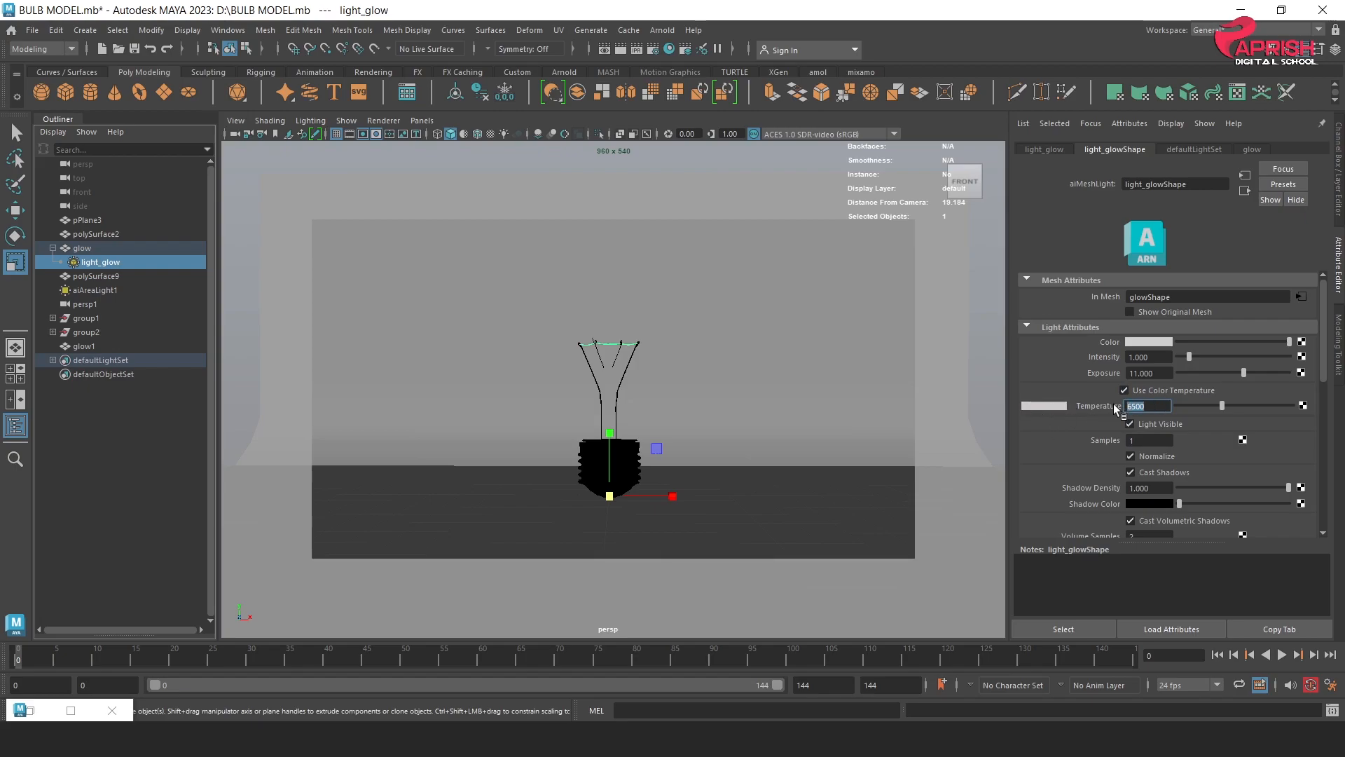
text(4500)
key(Return)
click(1167, 373)
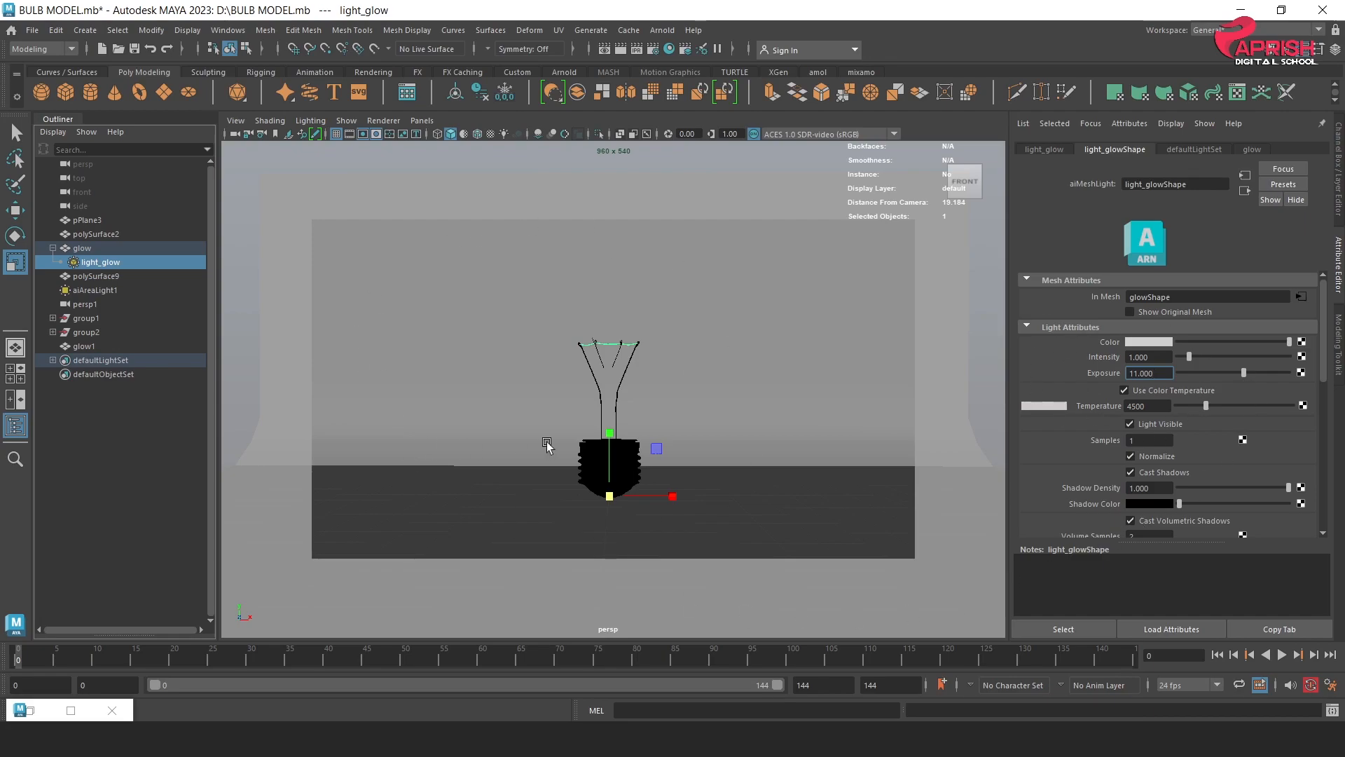
Step: Render the bulb in Arnold to check the filament's glow, and close the render window
click(662, 30)
click(677, 59)
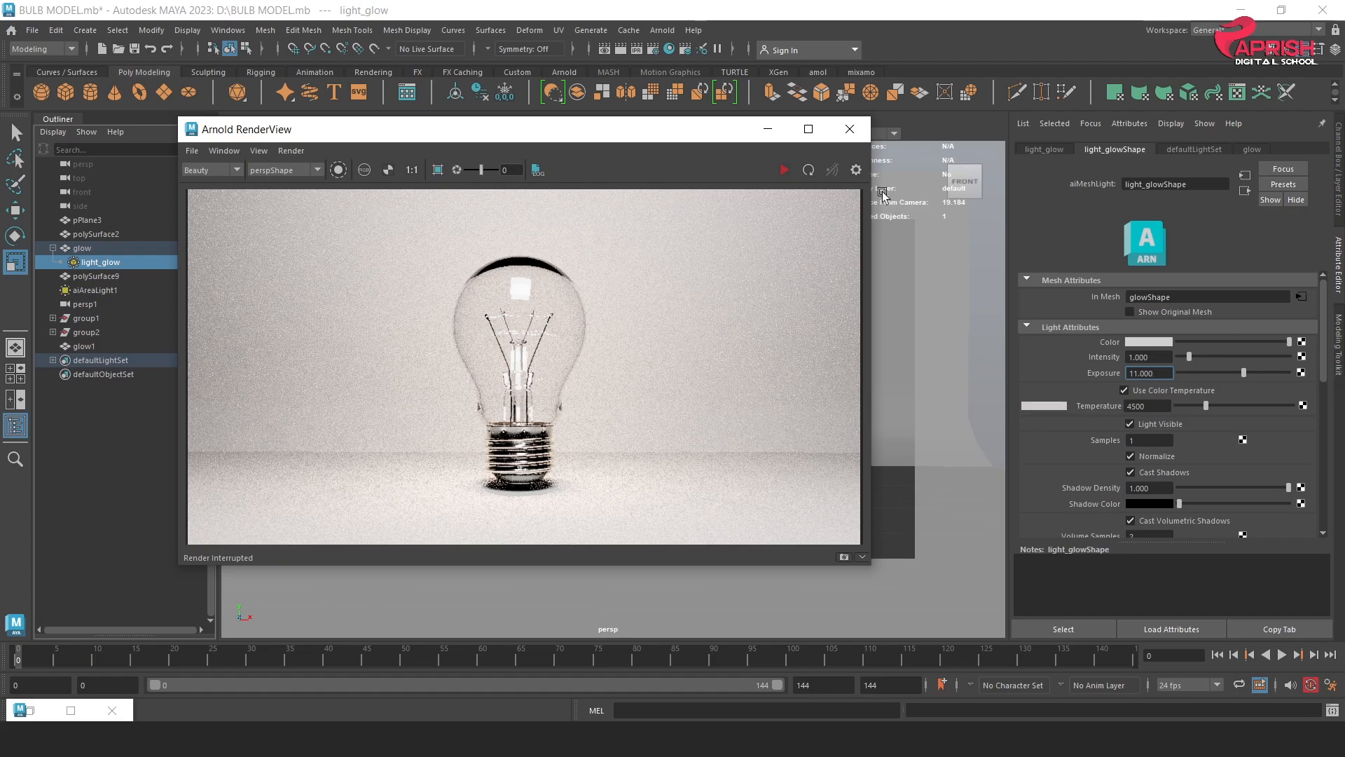
click(850, 129)
Step: Set light_glow's specular visibility to 0, render the scene again, and close the render window
drag(1325, 340, 1327, 426)
double_click(1172, 359)
text(0)
key(Return)
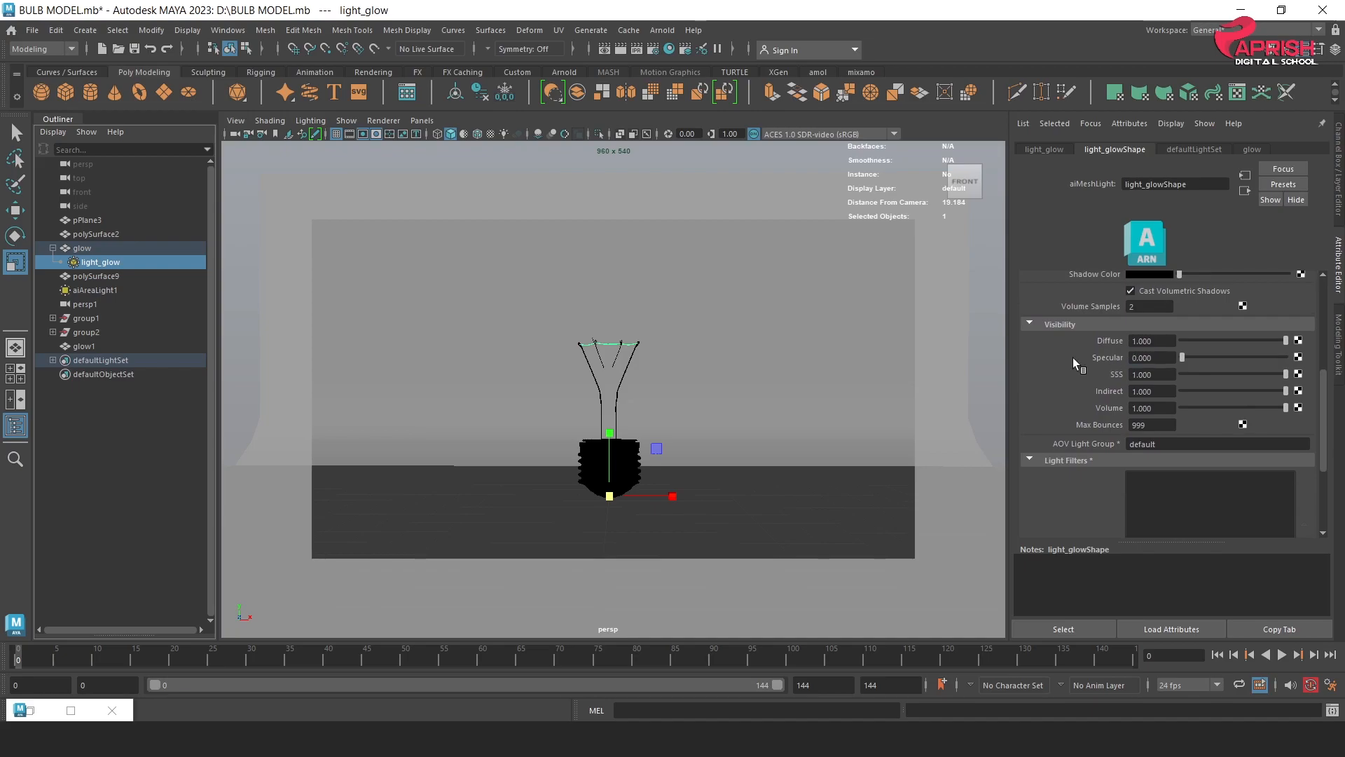
click(663, 30)
click(700, 61)
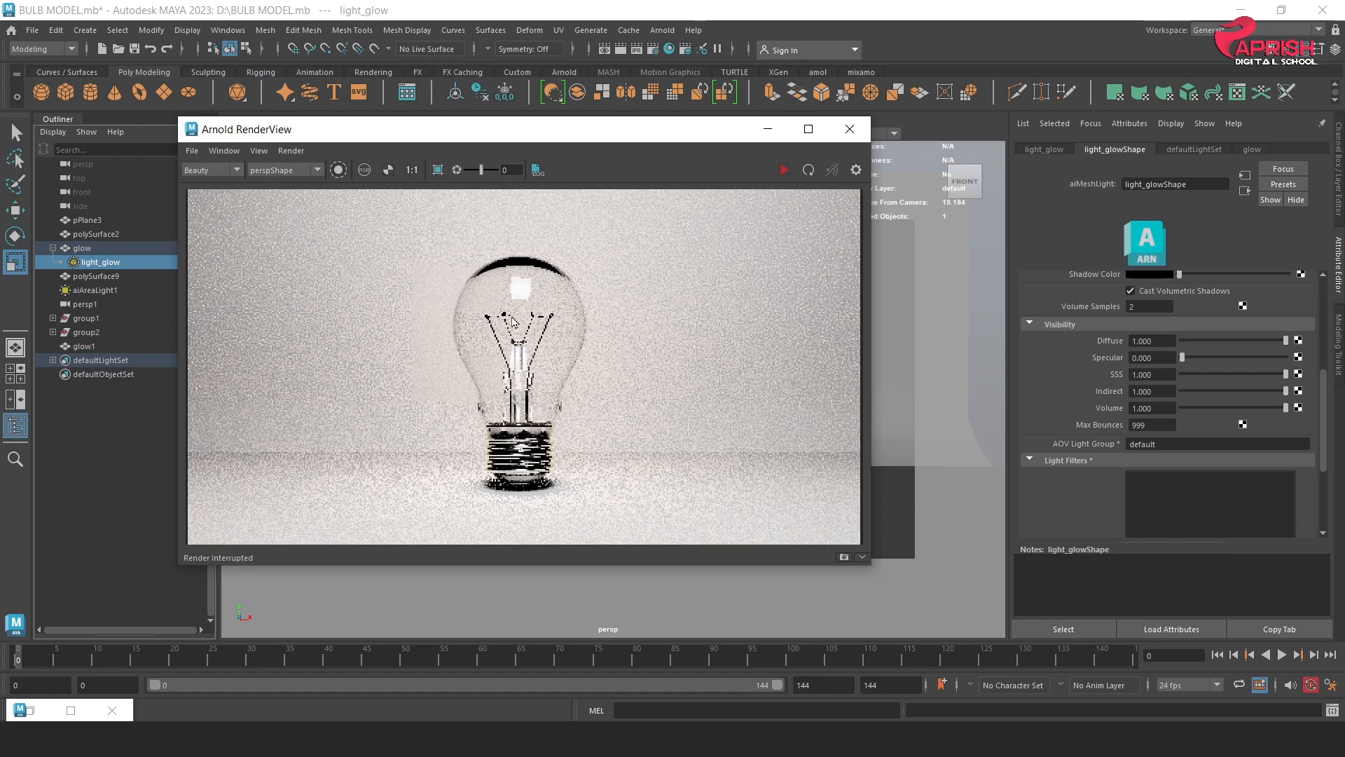
click(850, 129)
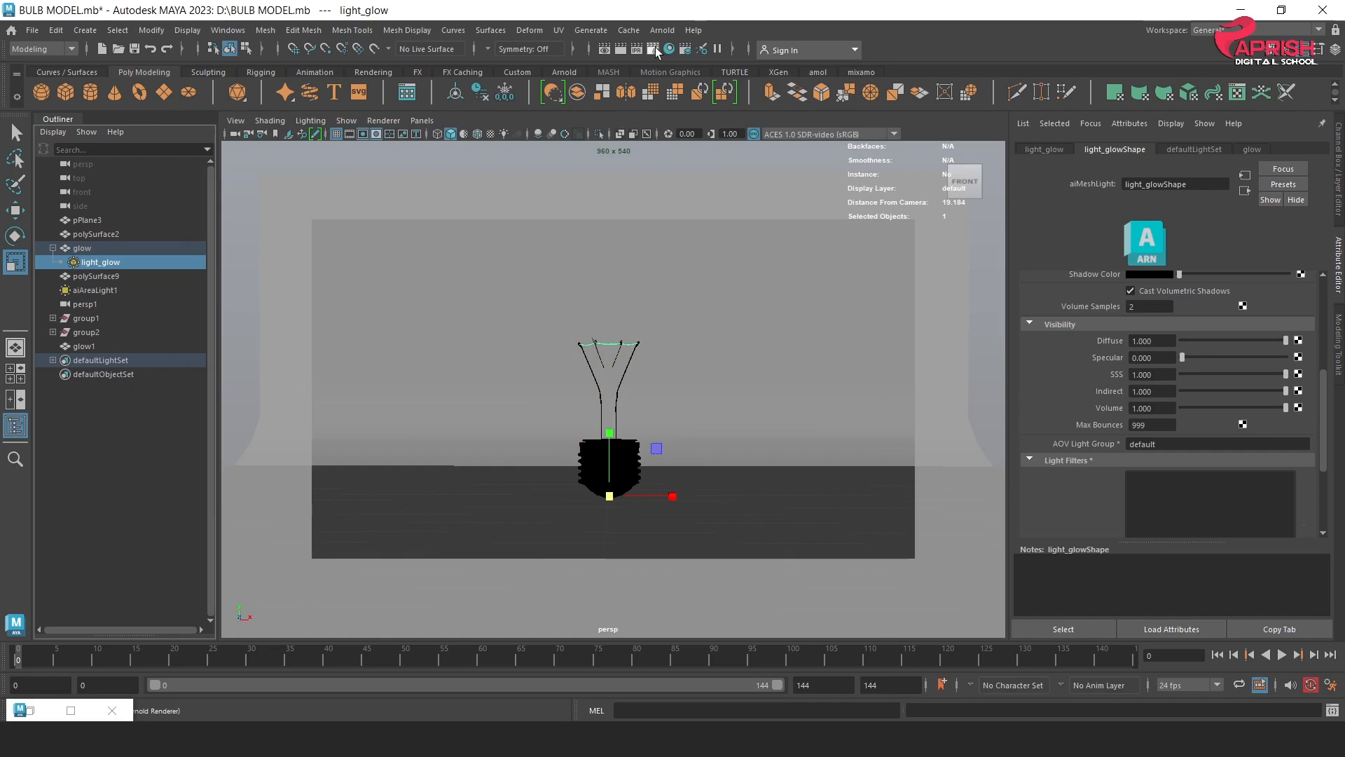
Step: Create an aiAtmosphereVolume as the environment atmosphere in the Arnold render settings
click(636, 49)
drag(661, 56, 542, 52)
click(518, 127)
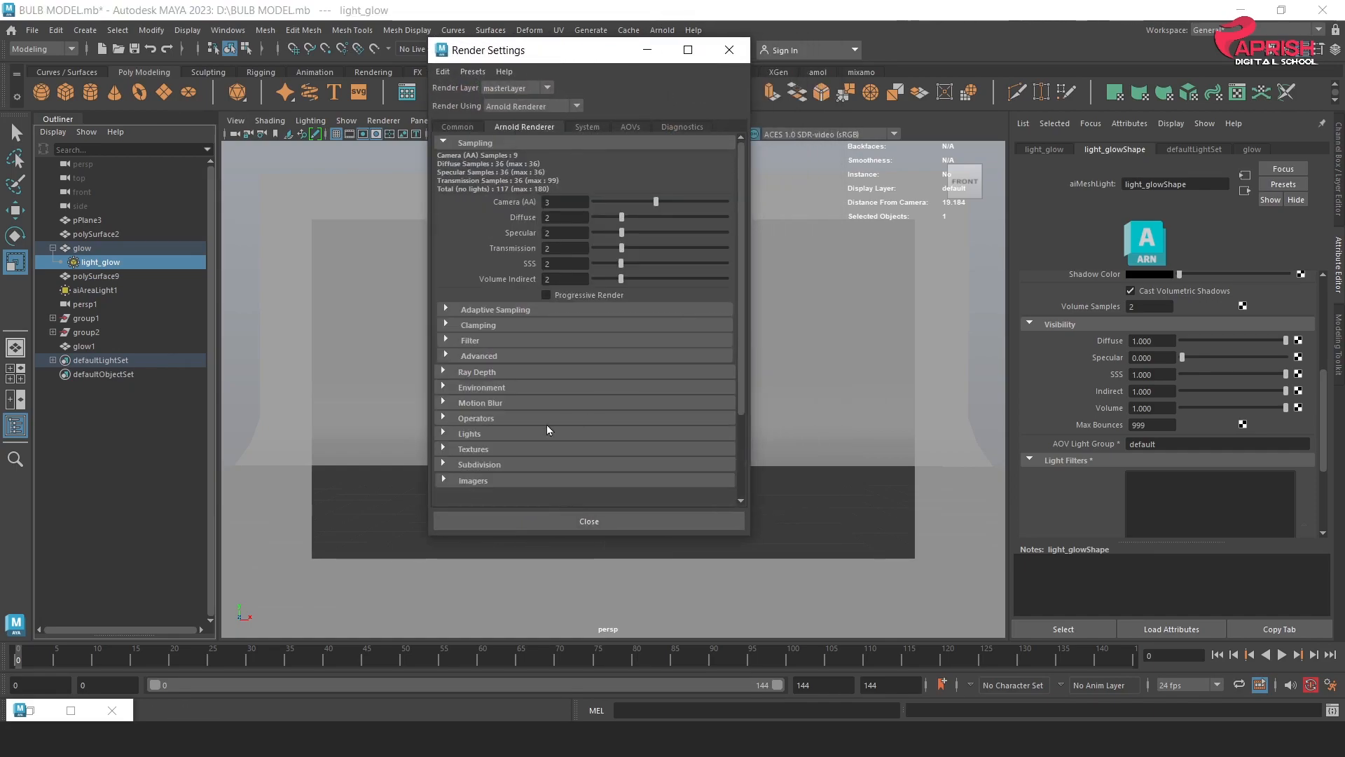
click(452, 387)
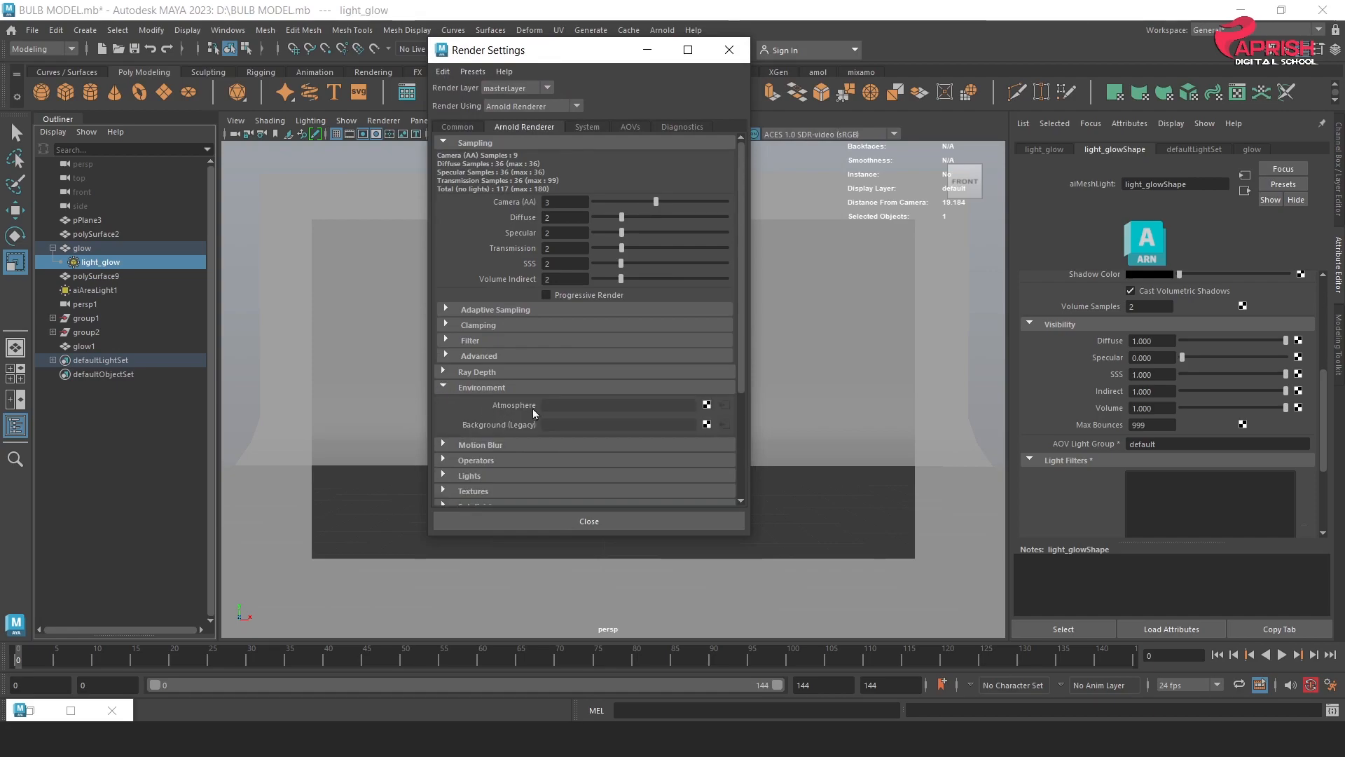
click(707, 404)
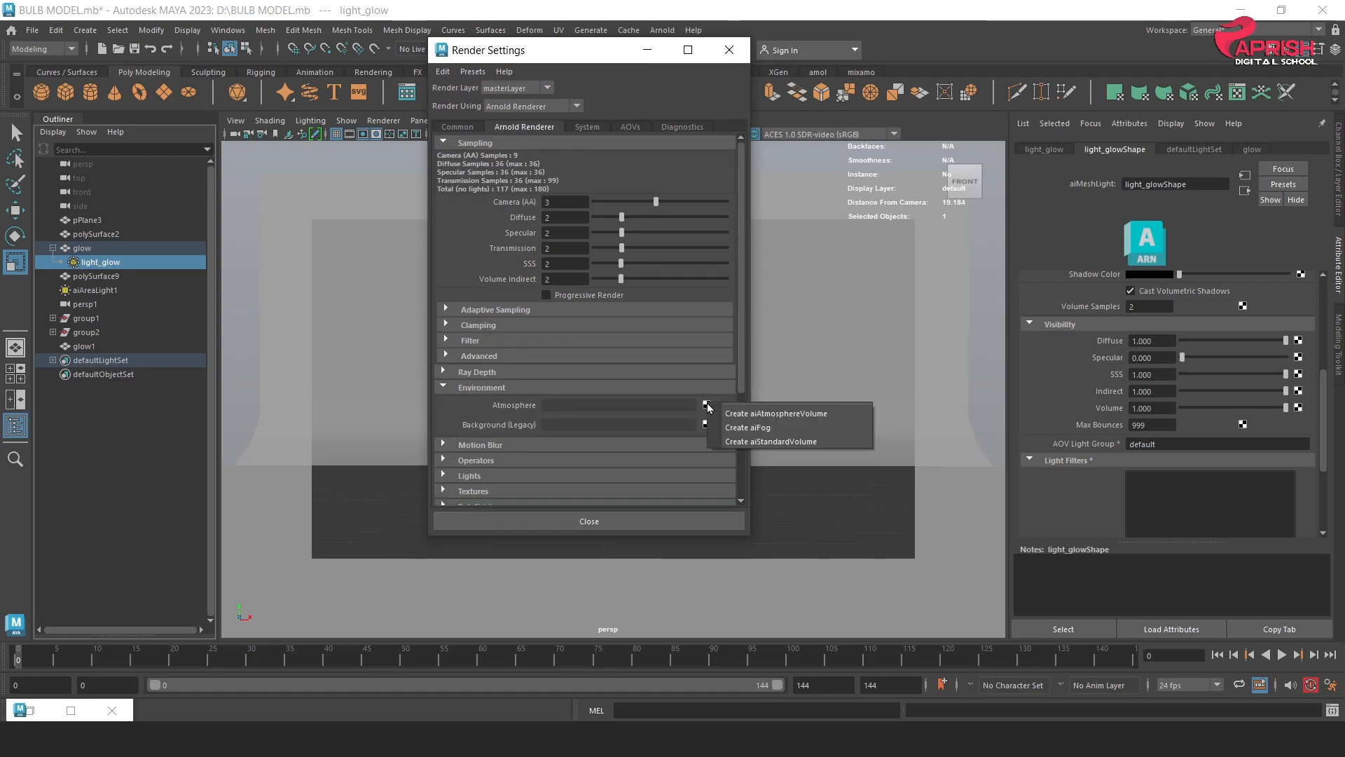
click(794, 413)
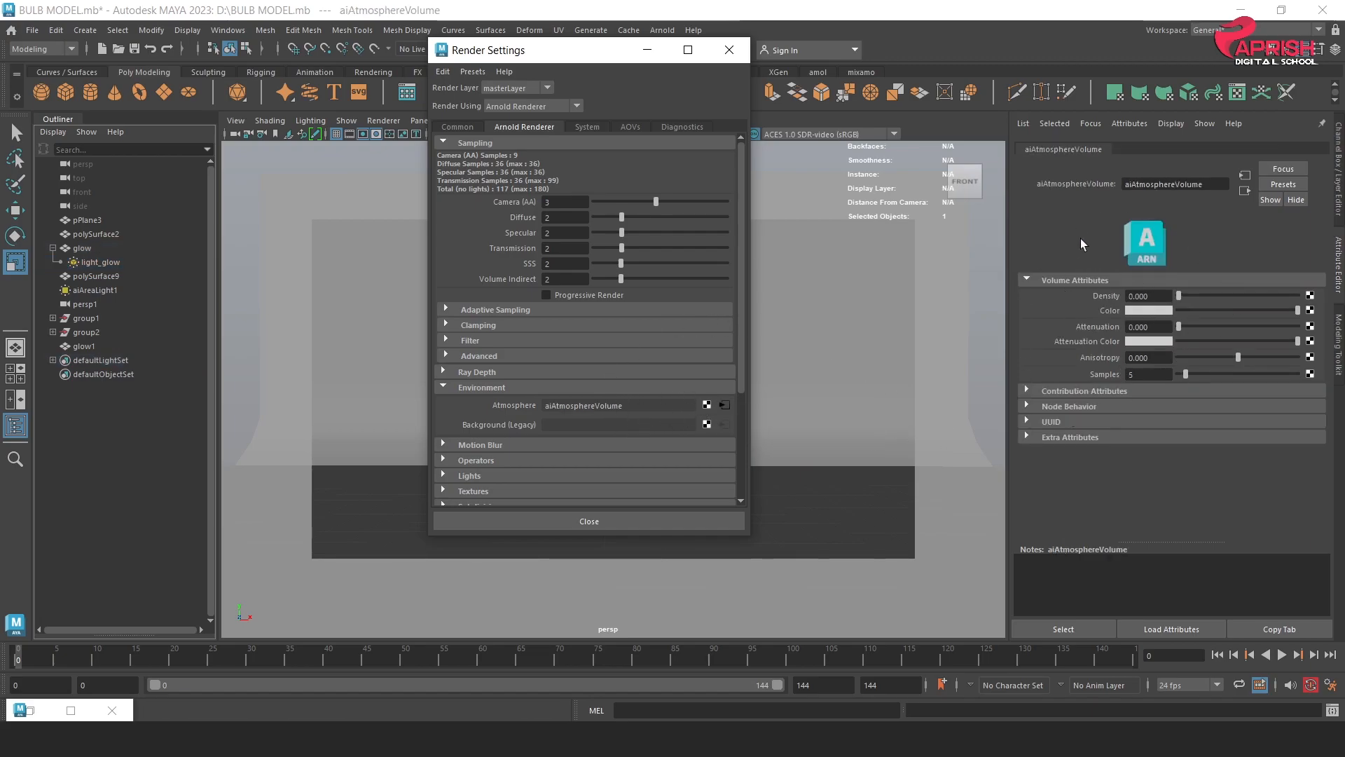
Step: Set the atmosphere volume's density to 0.020, close the render settings, render the bulb in Arnold, and close the render window
click(1136, 296)
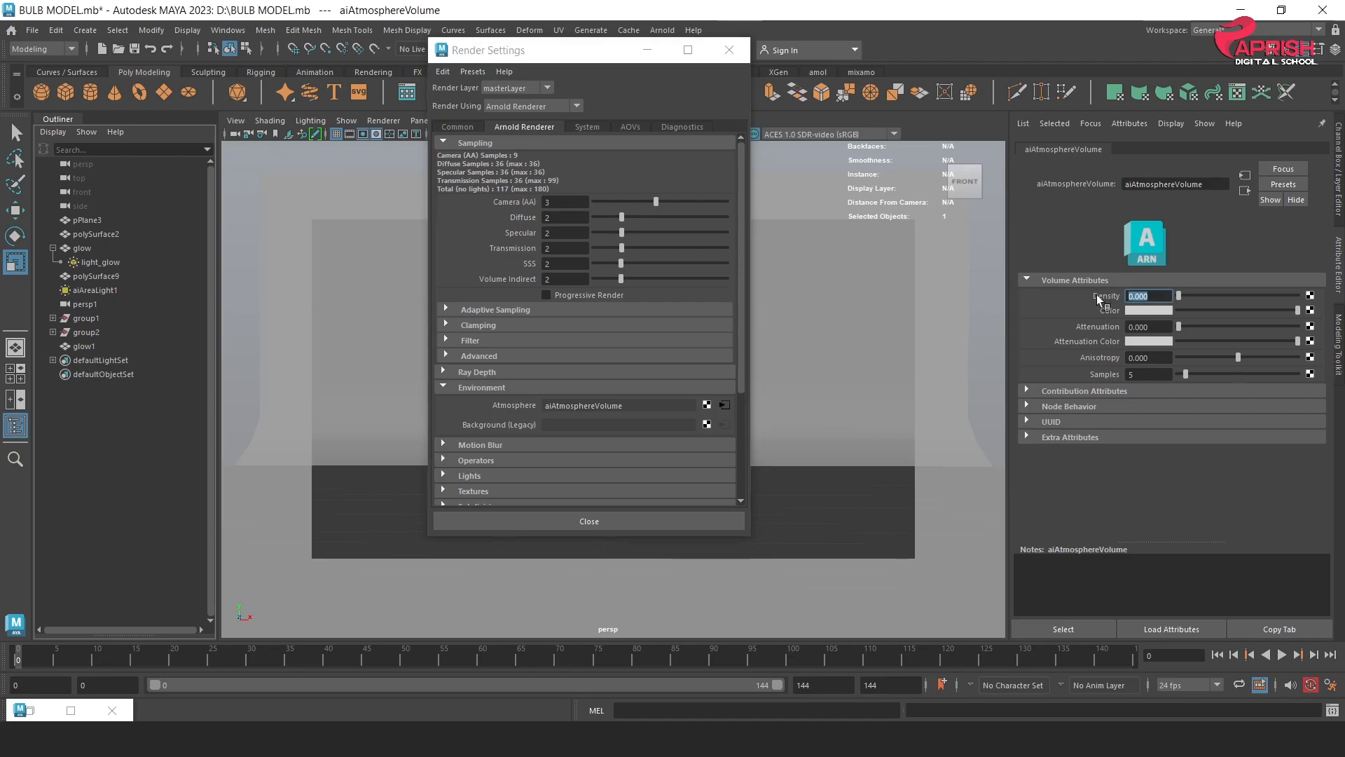
text(.020)
key(Return)
click(730, 52)
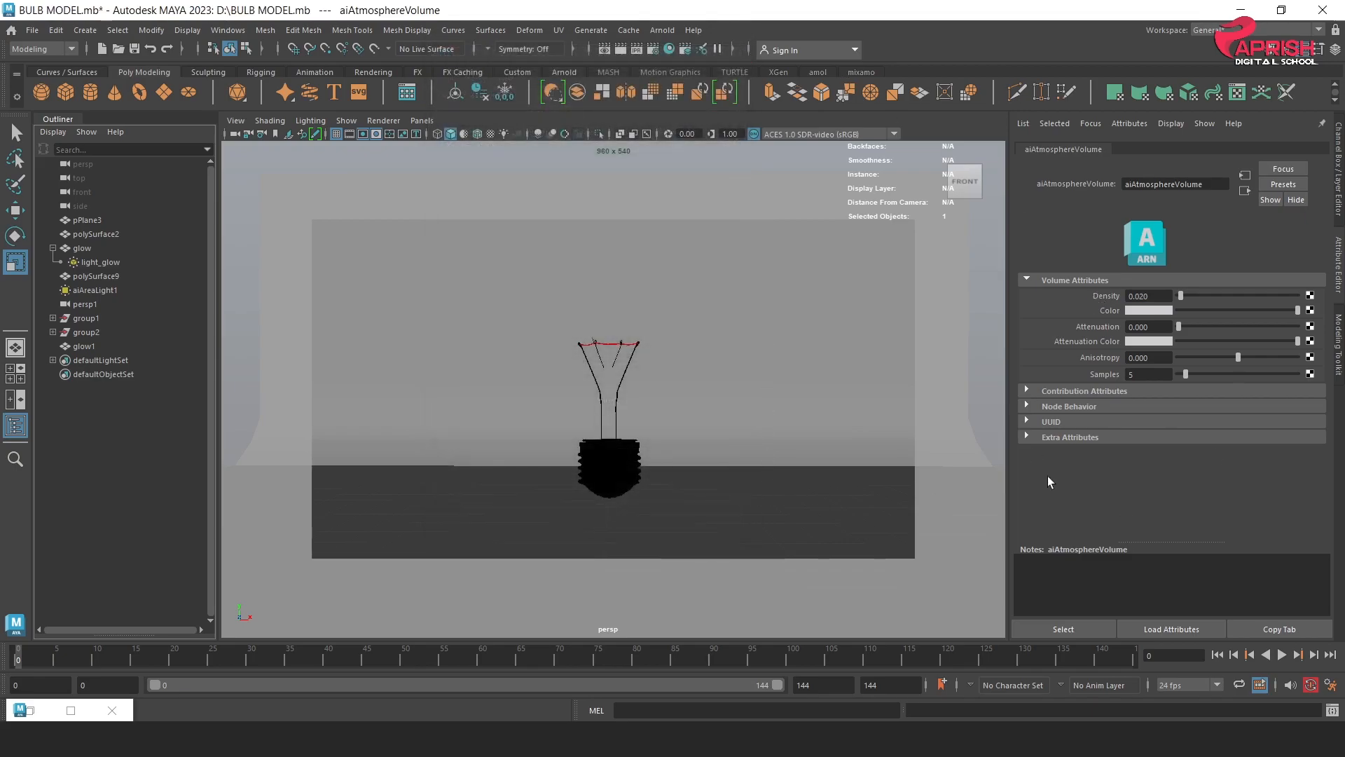
click(662, 30)
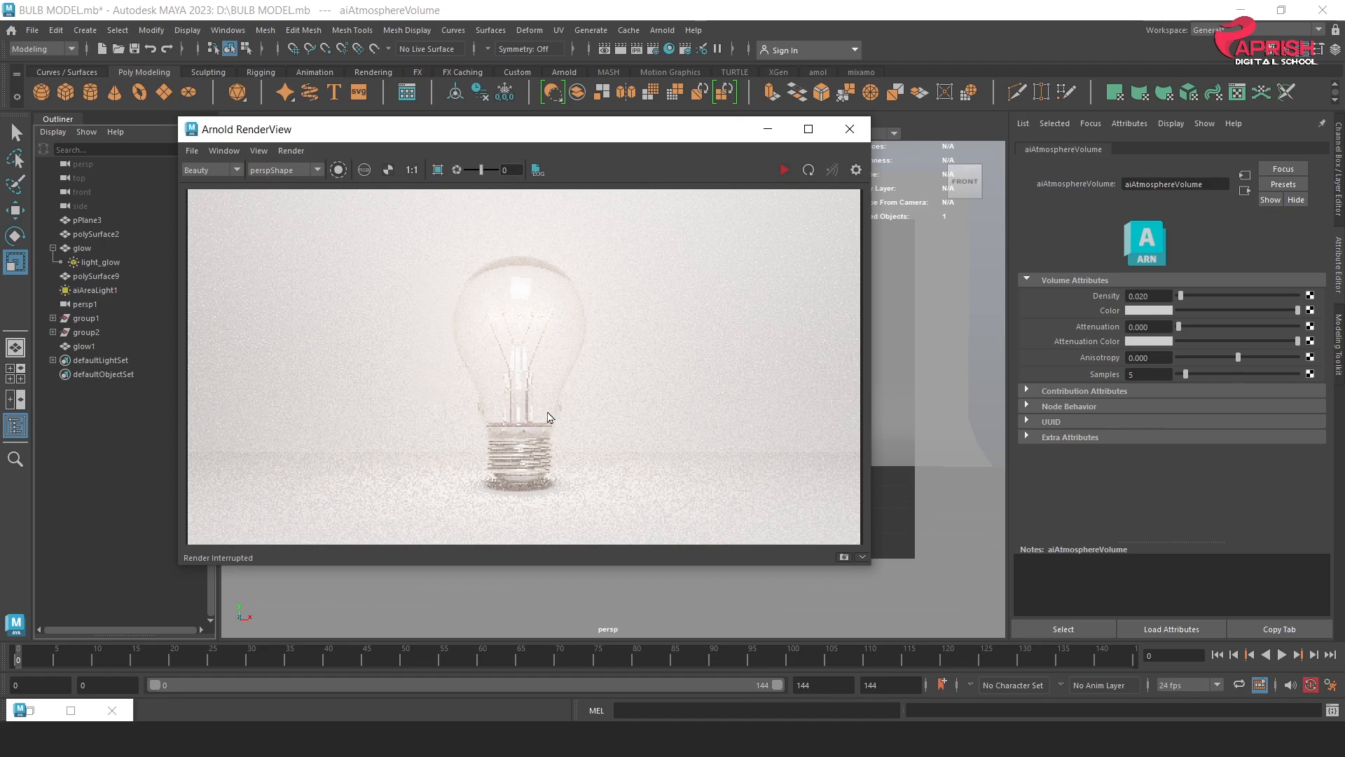
click(850, 129)
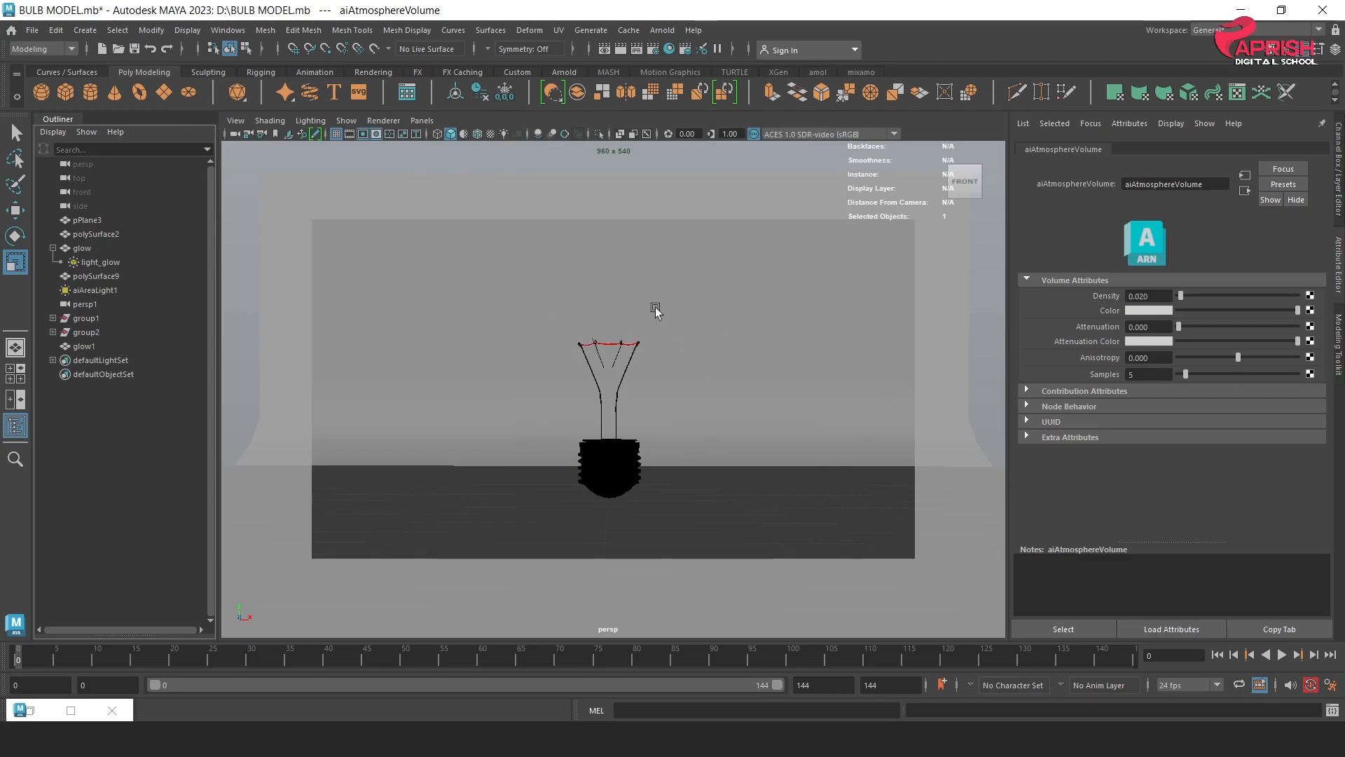
Step: Add a Light Decay filter to the light_glow mesh light and enable its far attenuation
click(94, 262)
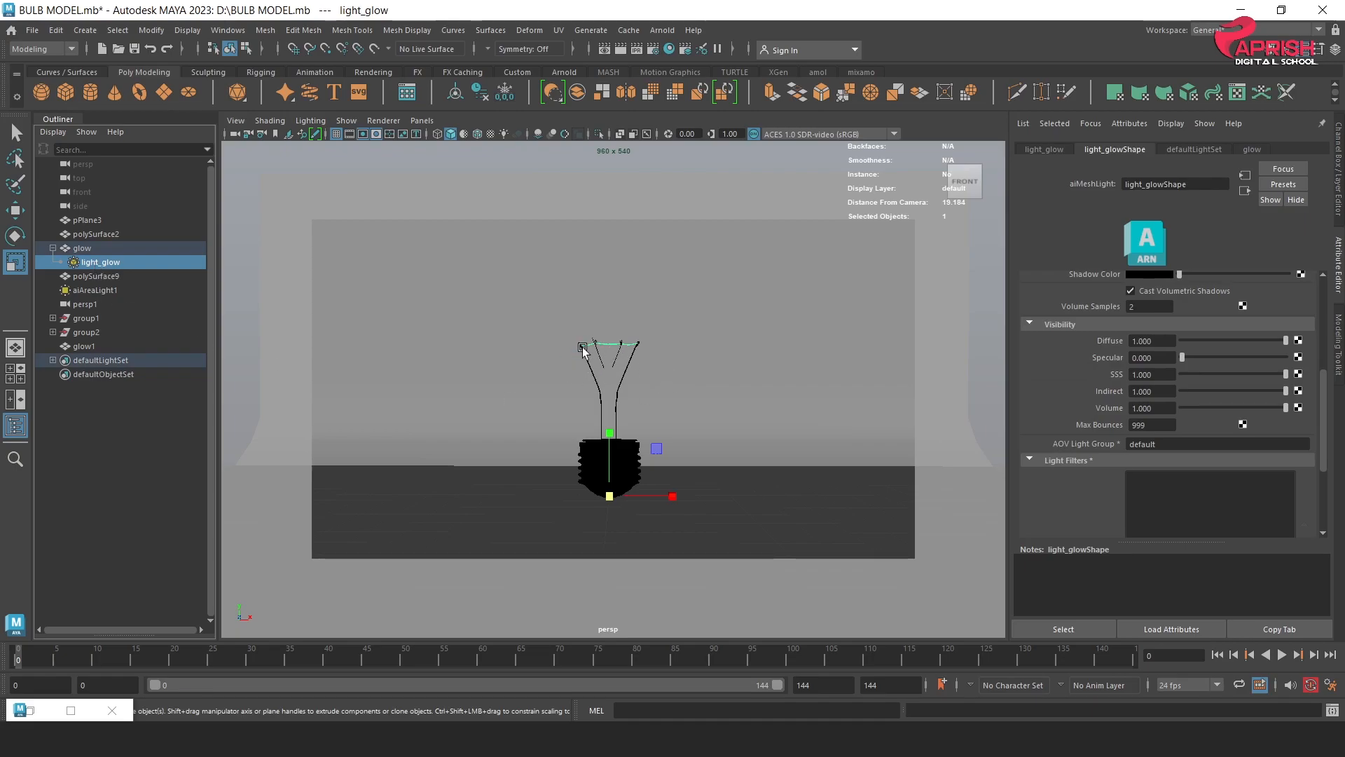
scroll(1323, 421, down, 3)
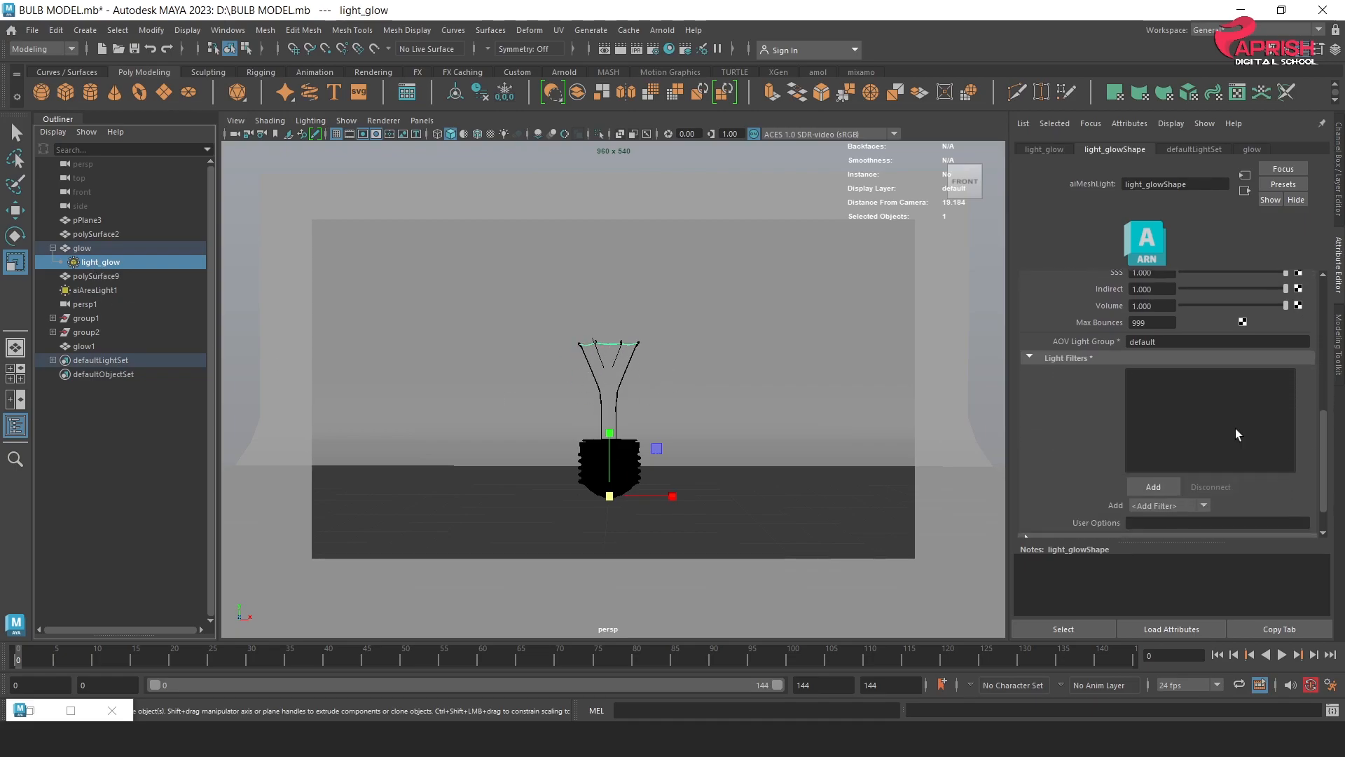
click(1152, 485)
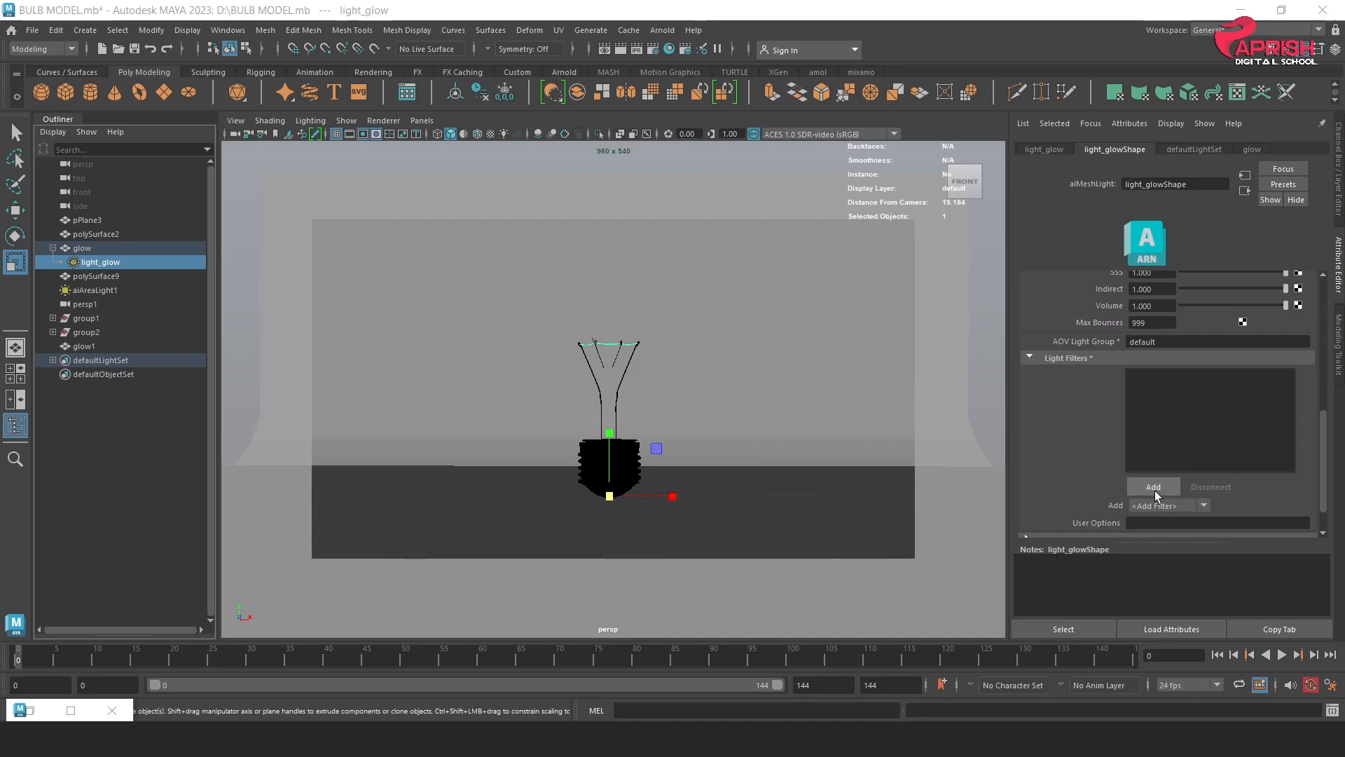
click(486, 284)
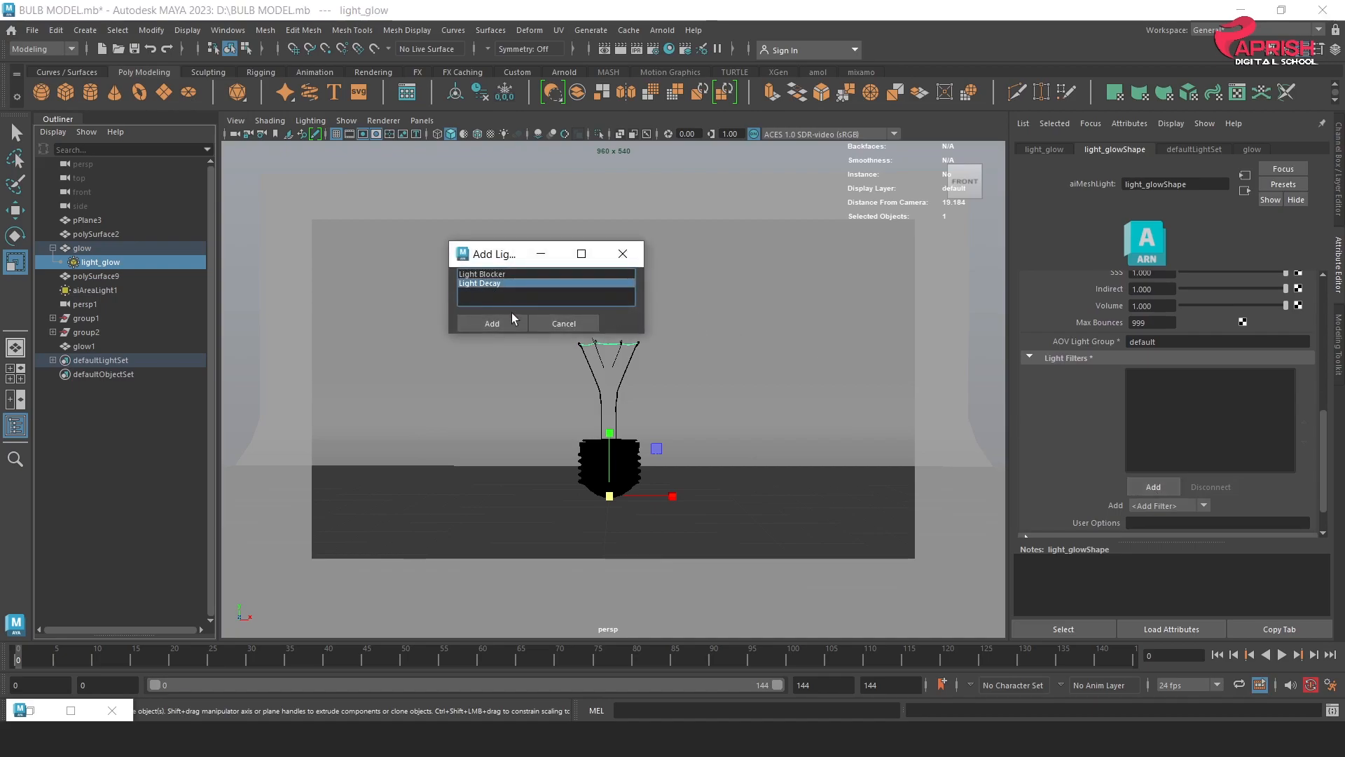
click(492, 324)
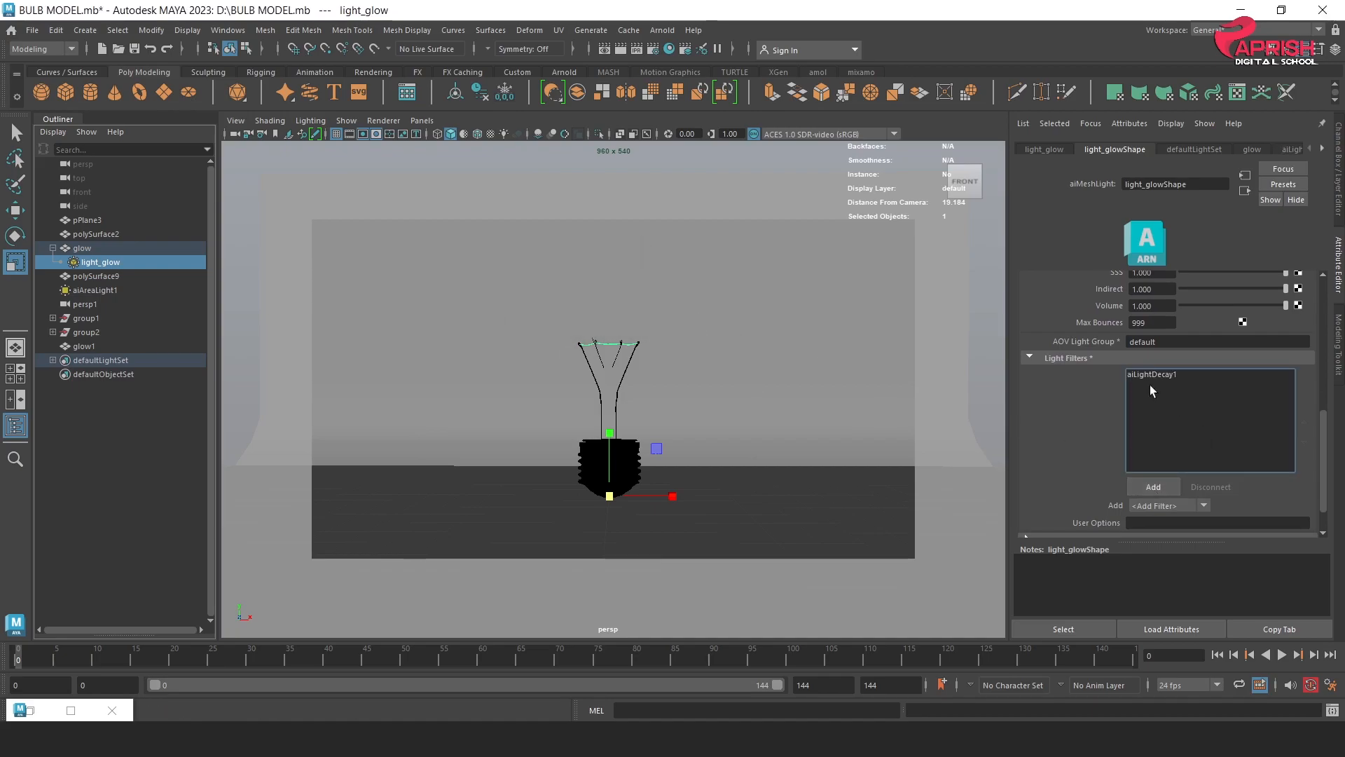
double_click(1145, 374)
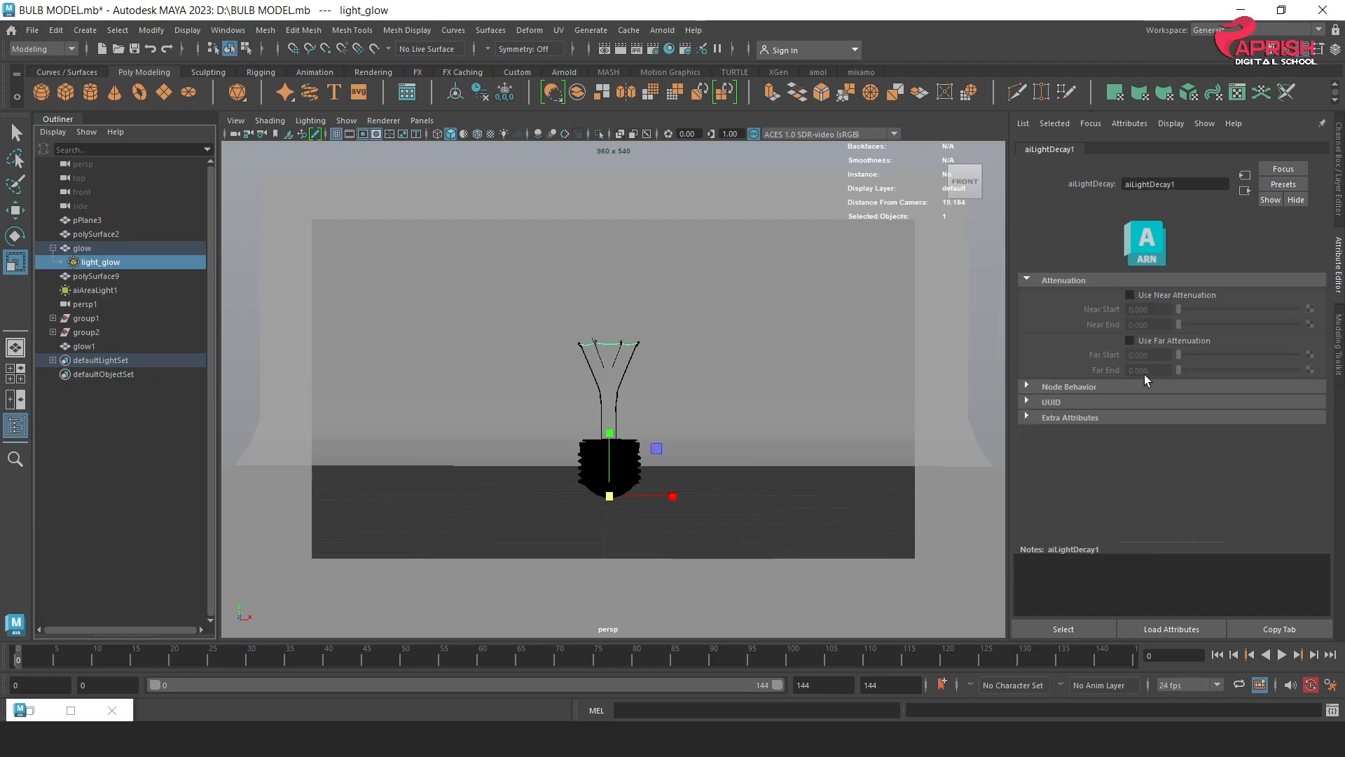
click(1130, 341)
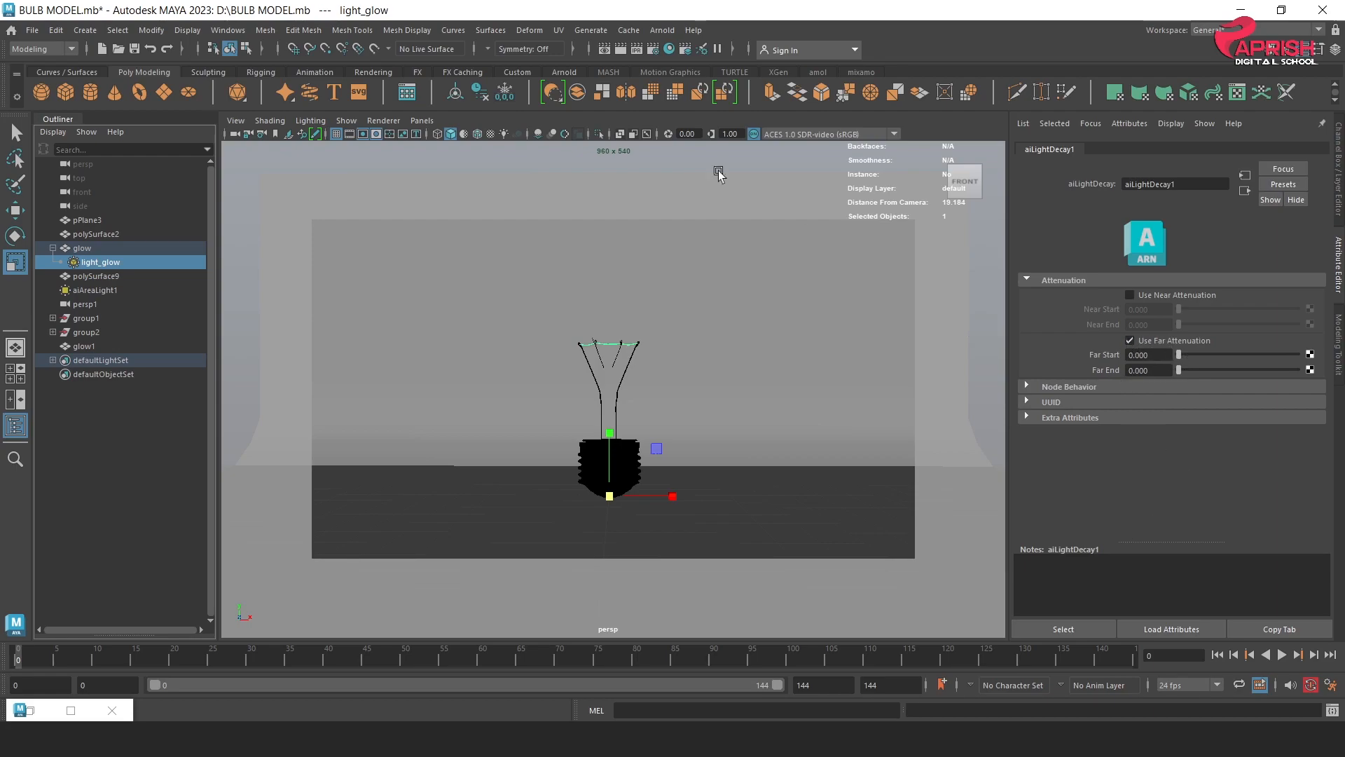
Step: Render the scene in Arnold to check the light decay, and close the render window
click(663, 32)
click(674, 58)
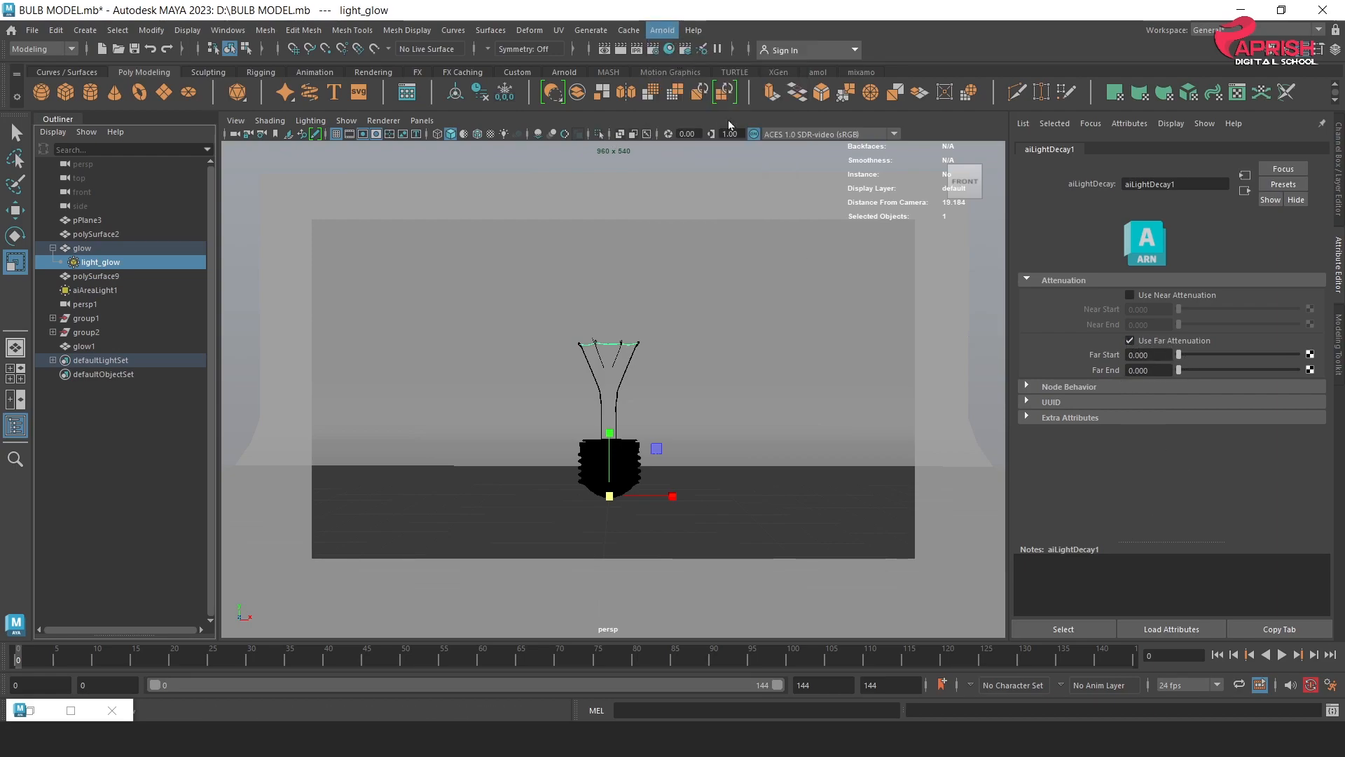
key(Escape)
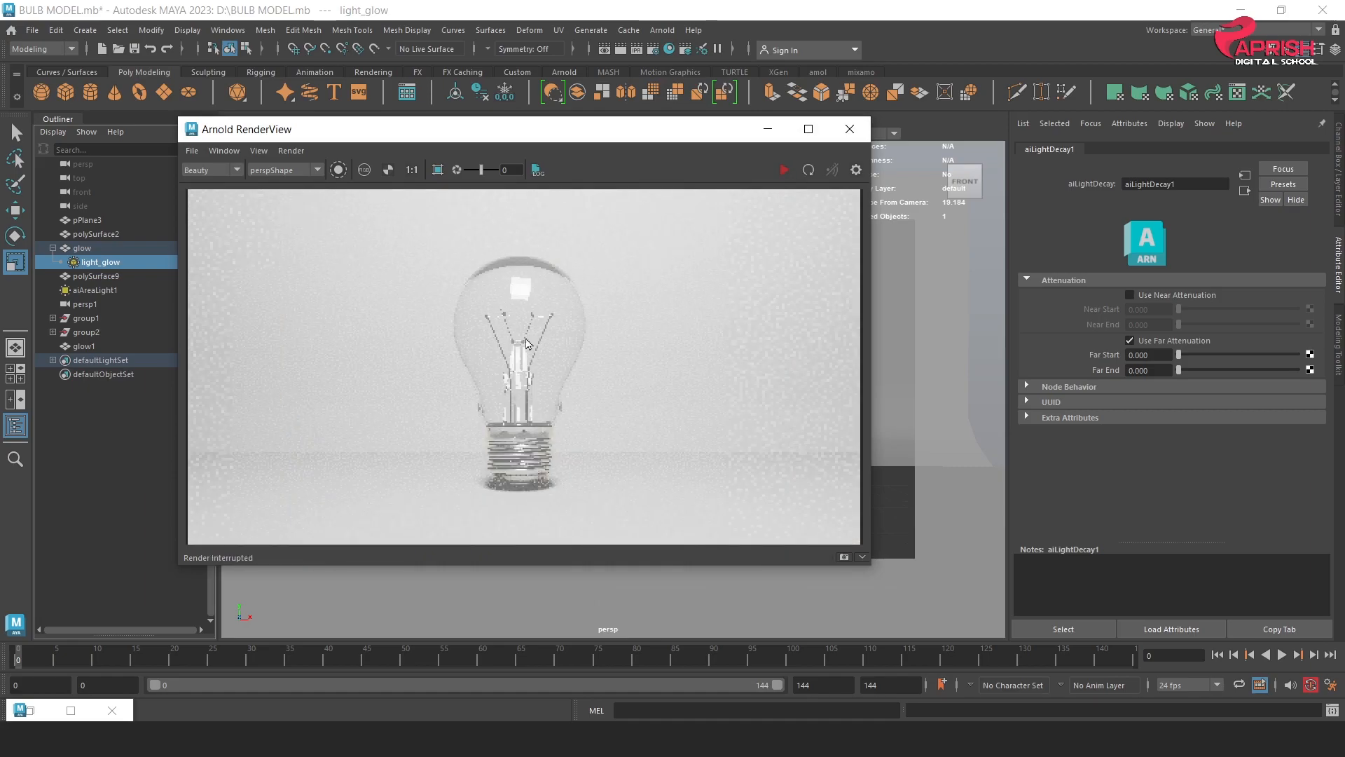
click(850, 129)
Step: Set the light decay's Far End to 3 and render the scene in Arnold
drag(1141, 370, 1119, 372)
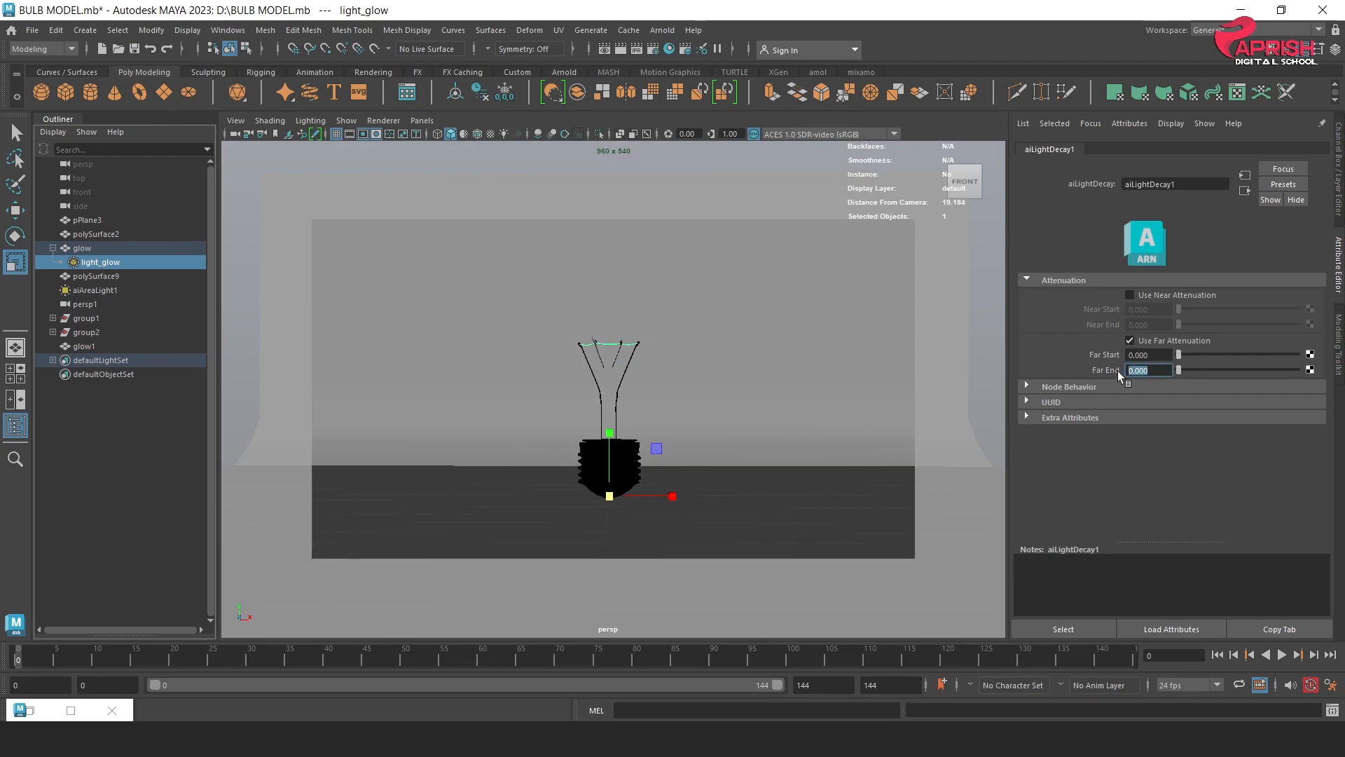
text(3)
key(Return)
click(661, 32)
click(677, 57)
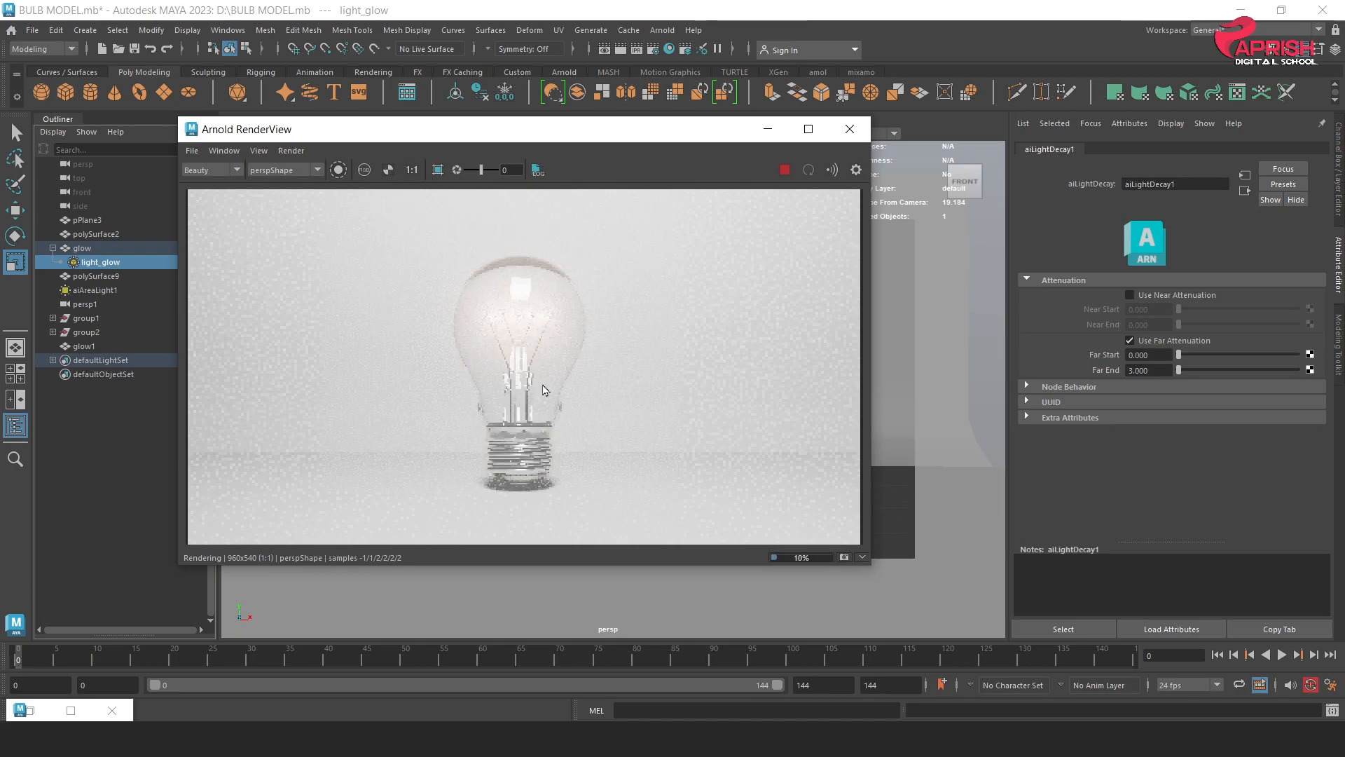
Step: Try Far End values of 4 and 30 on the light decay while the render updates
double_click(1140, 372)
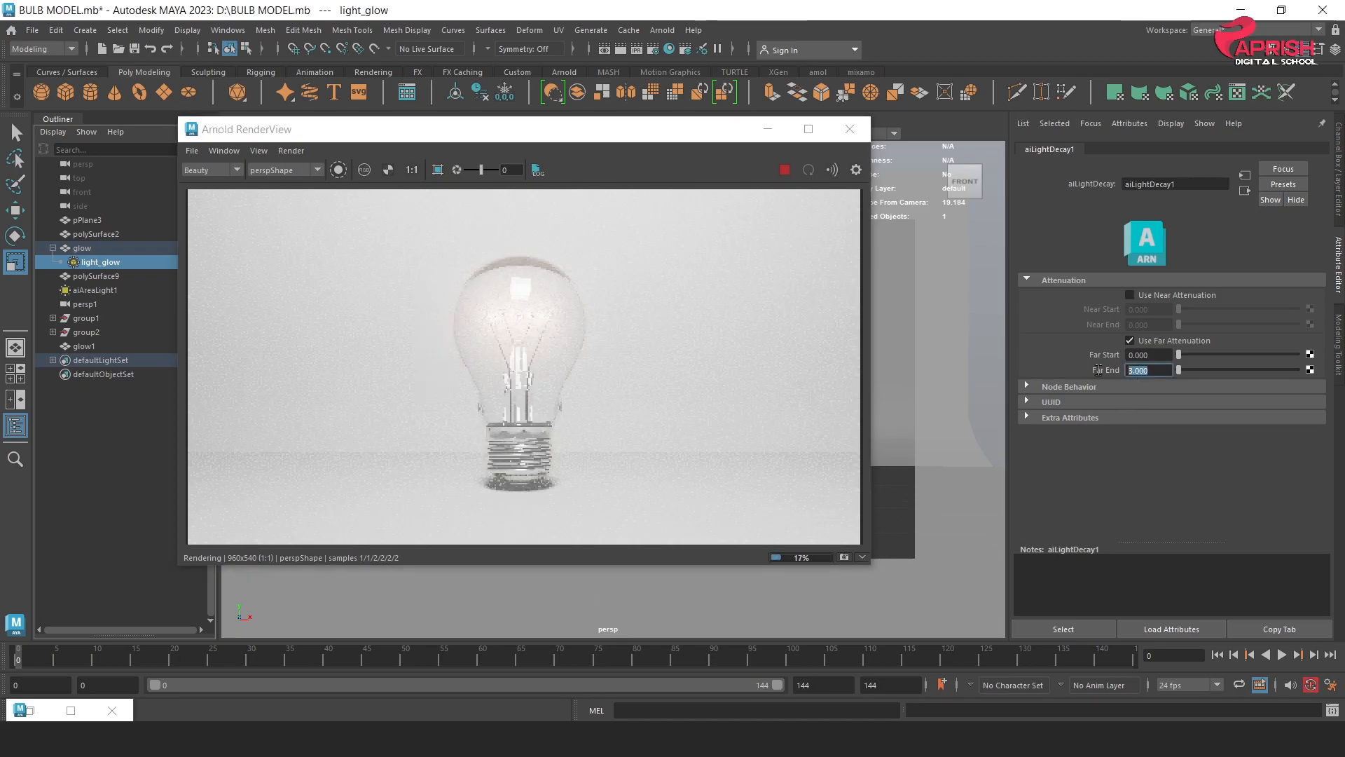
text(4)
key(Return)
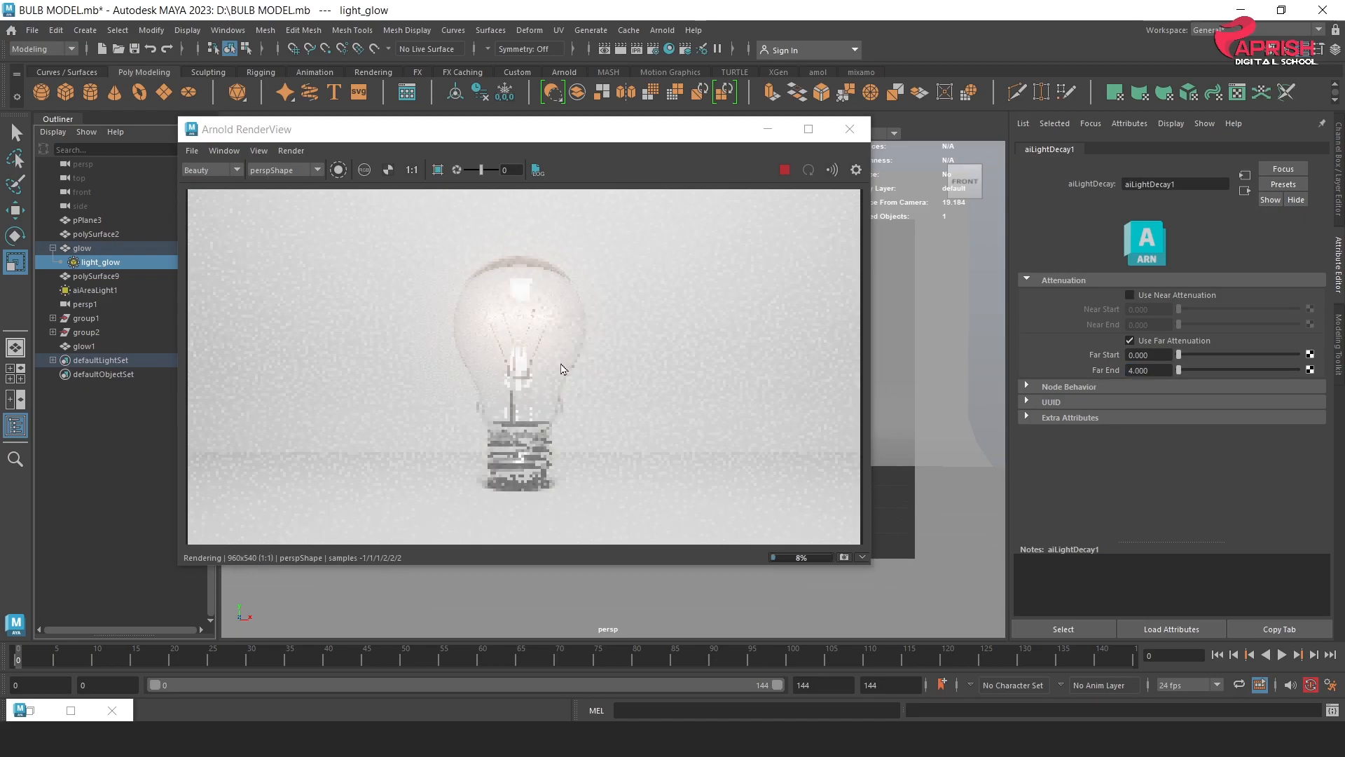
double_click(1132, 372)
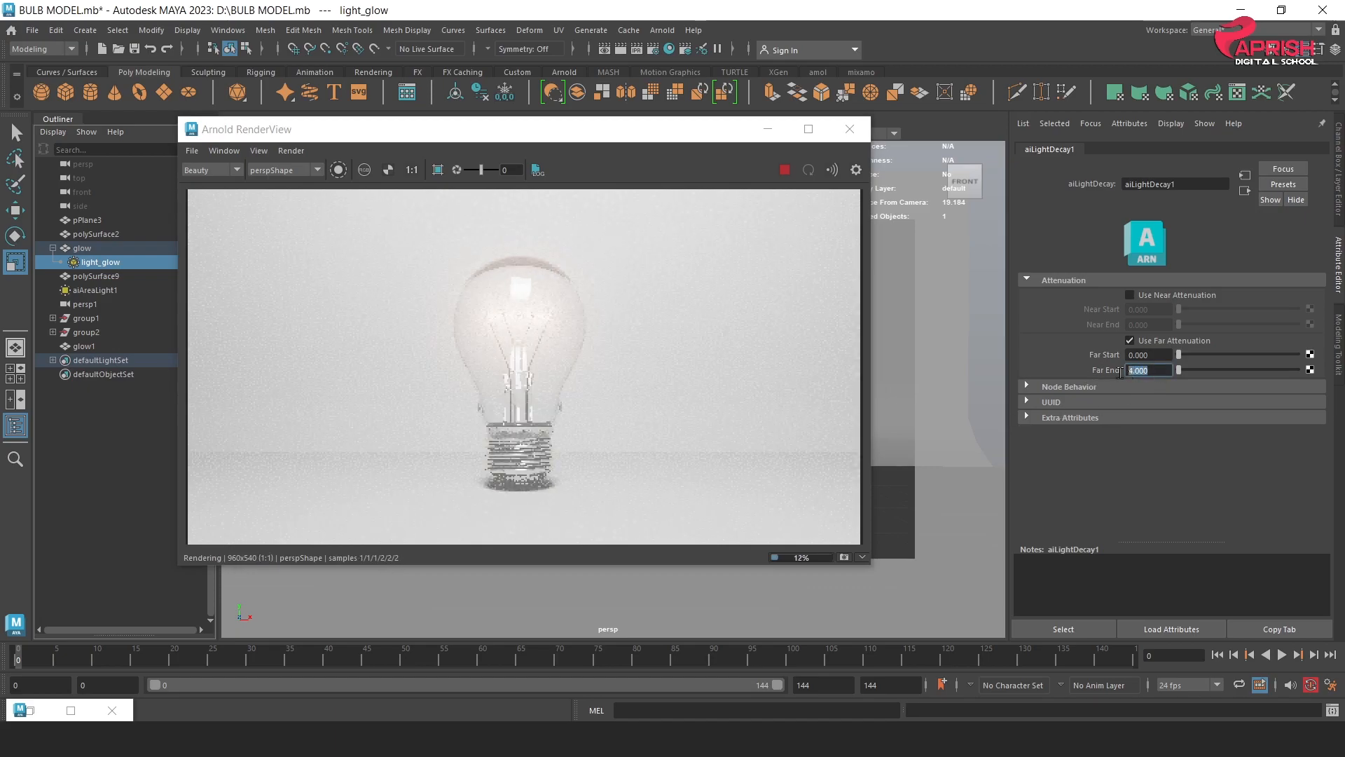
text(30)
key(Return)
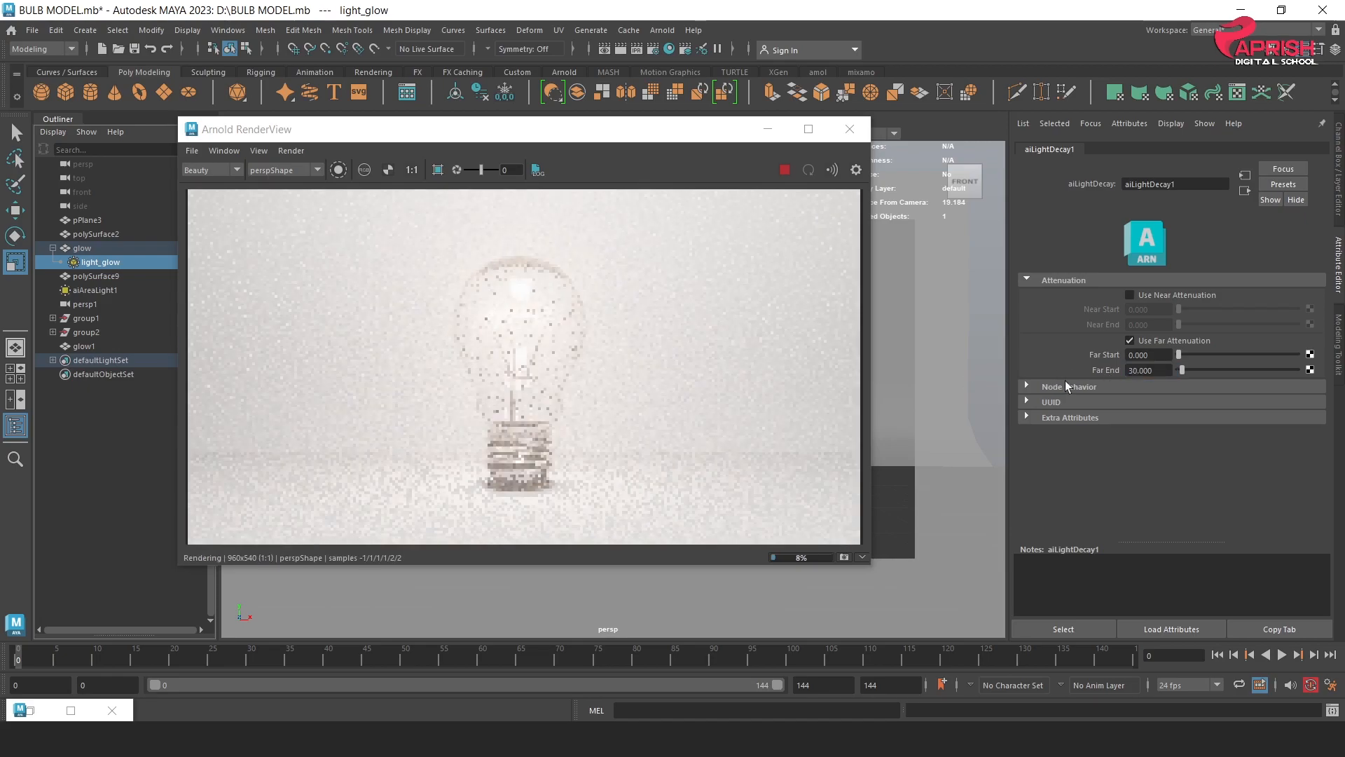
Step: Set the light decay's Far End to 4, stop the render, and close the render window
drag(1168, 372, 1122, 368)
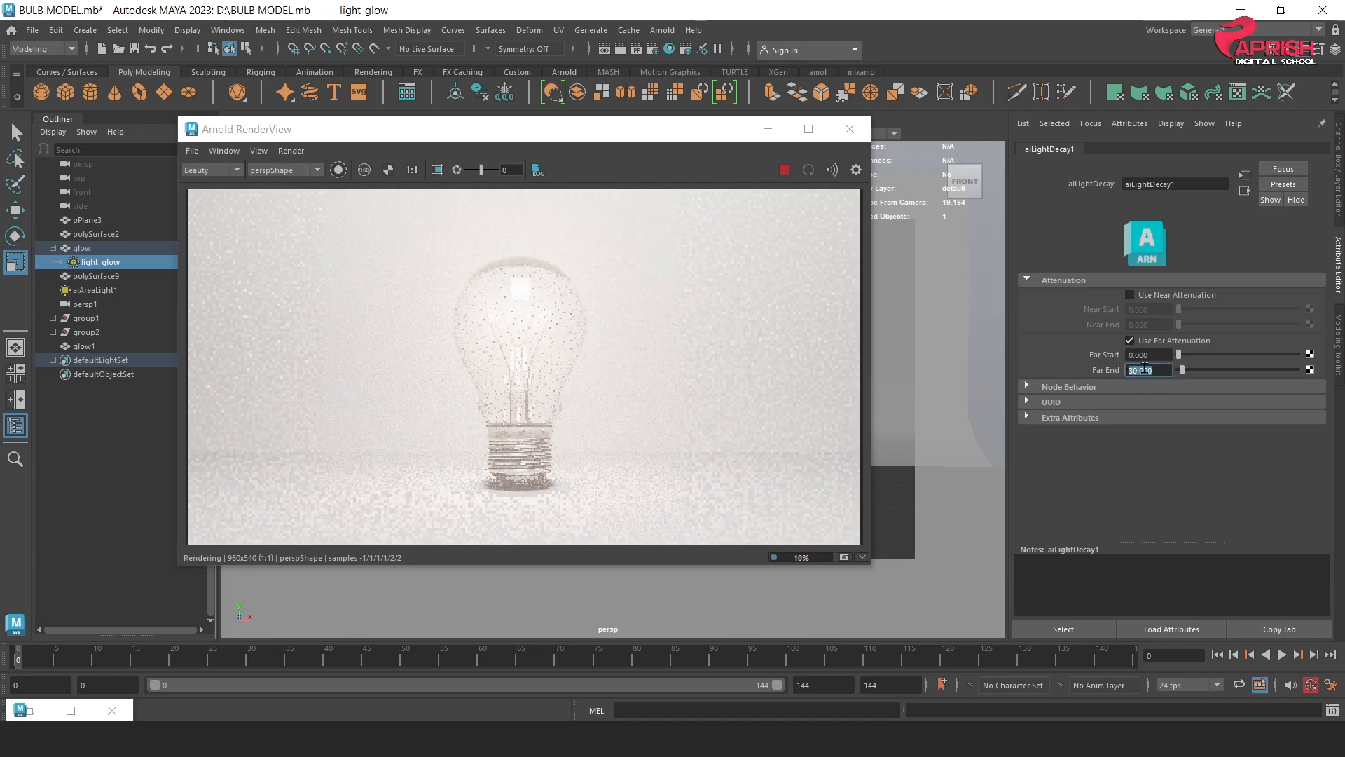
text(4)
key(Return)
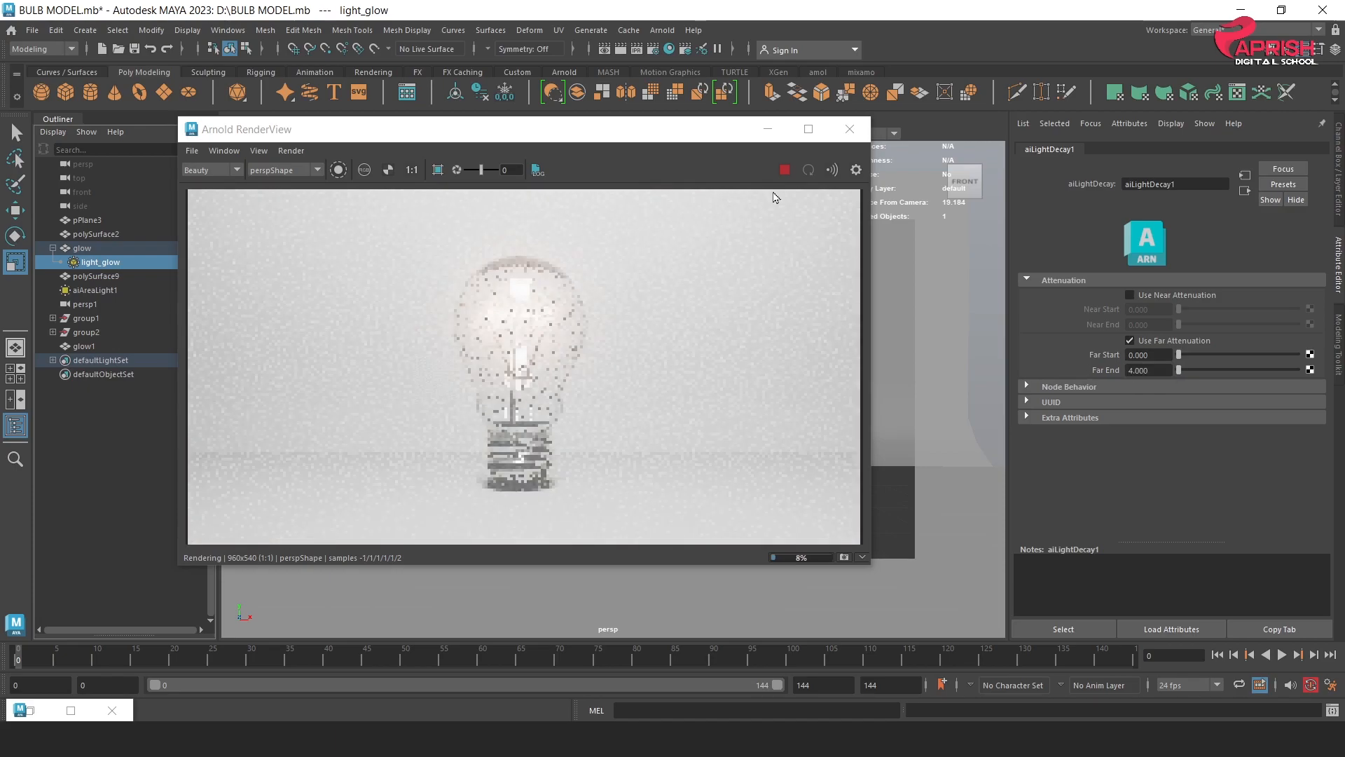
click(784, 169)
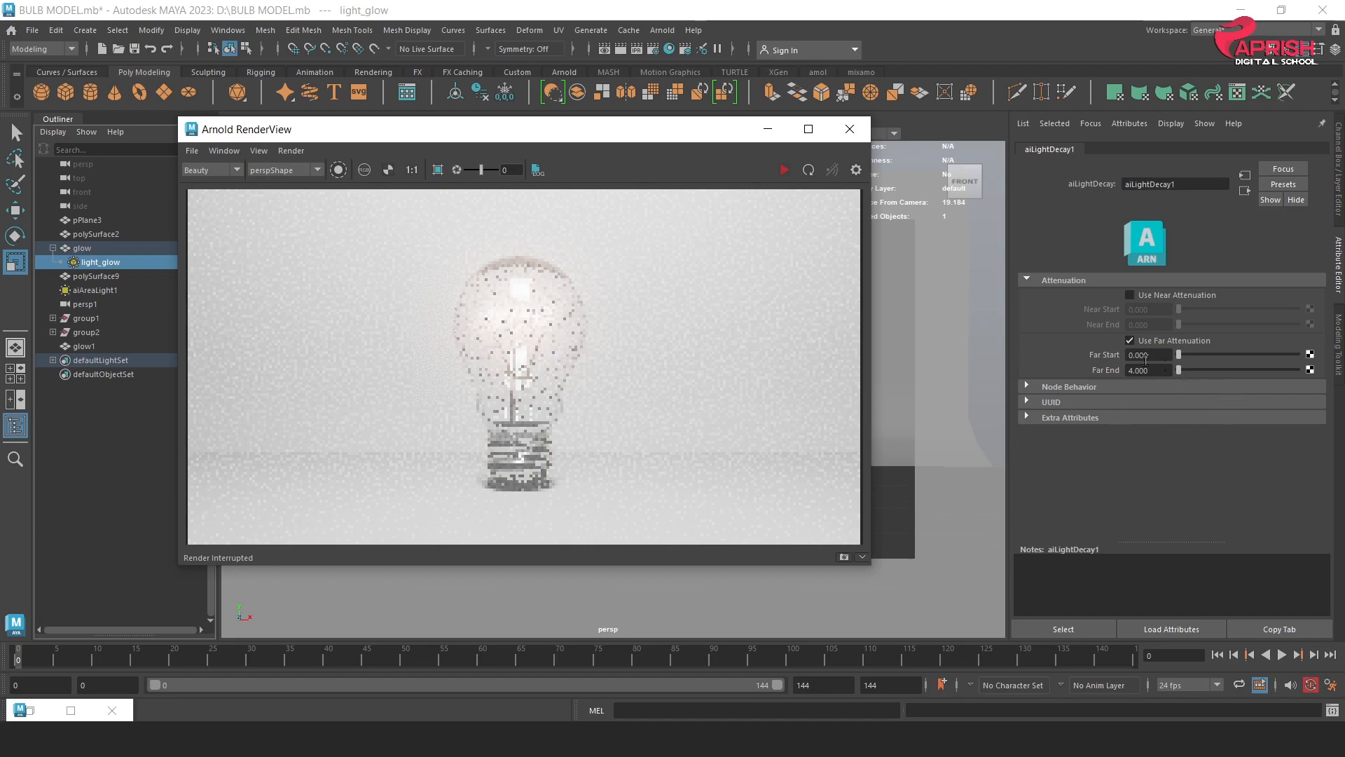
click(850, 129)
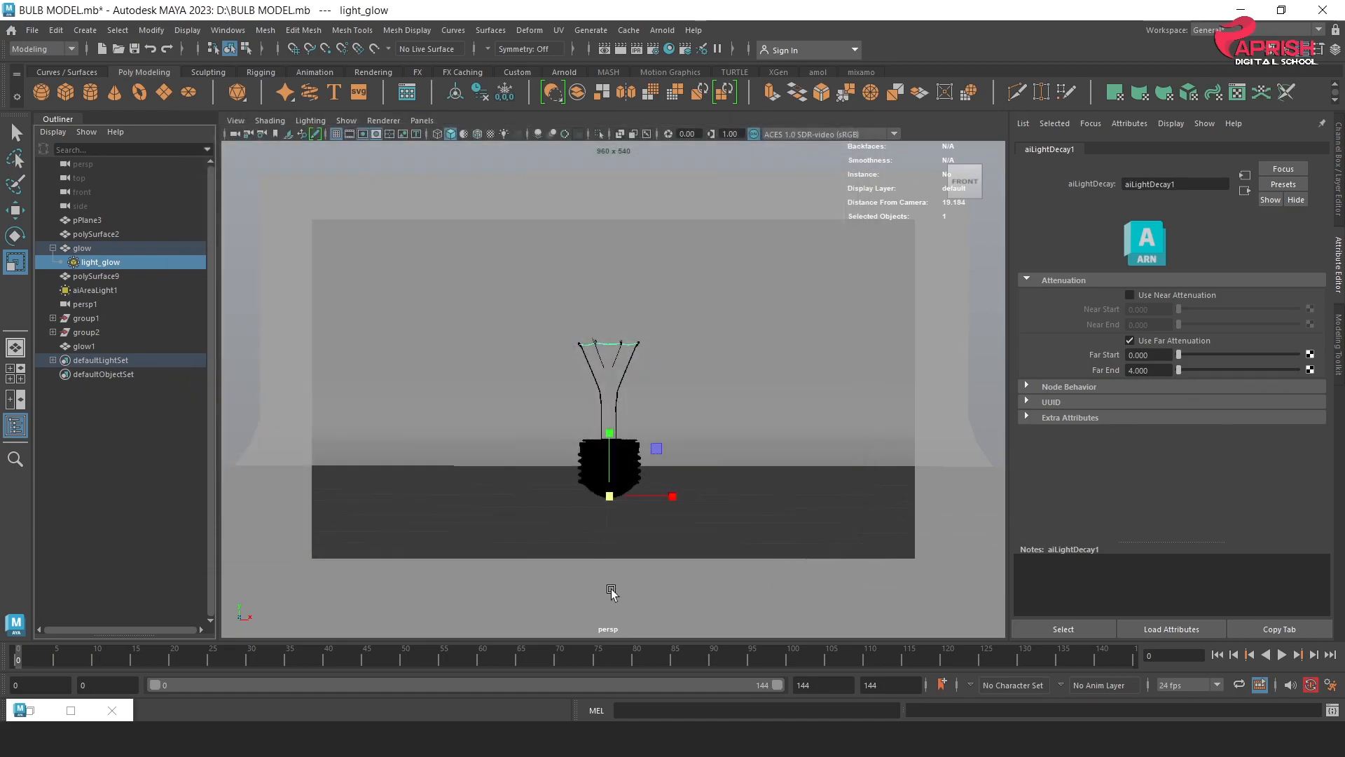
Step: Create an Arnold mesh light from the glow1 mesh
click(82, 346)
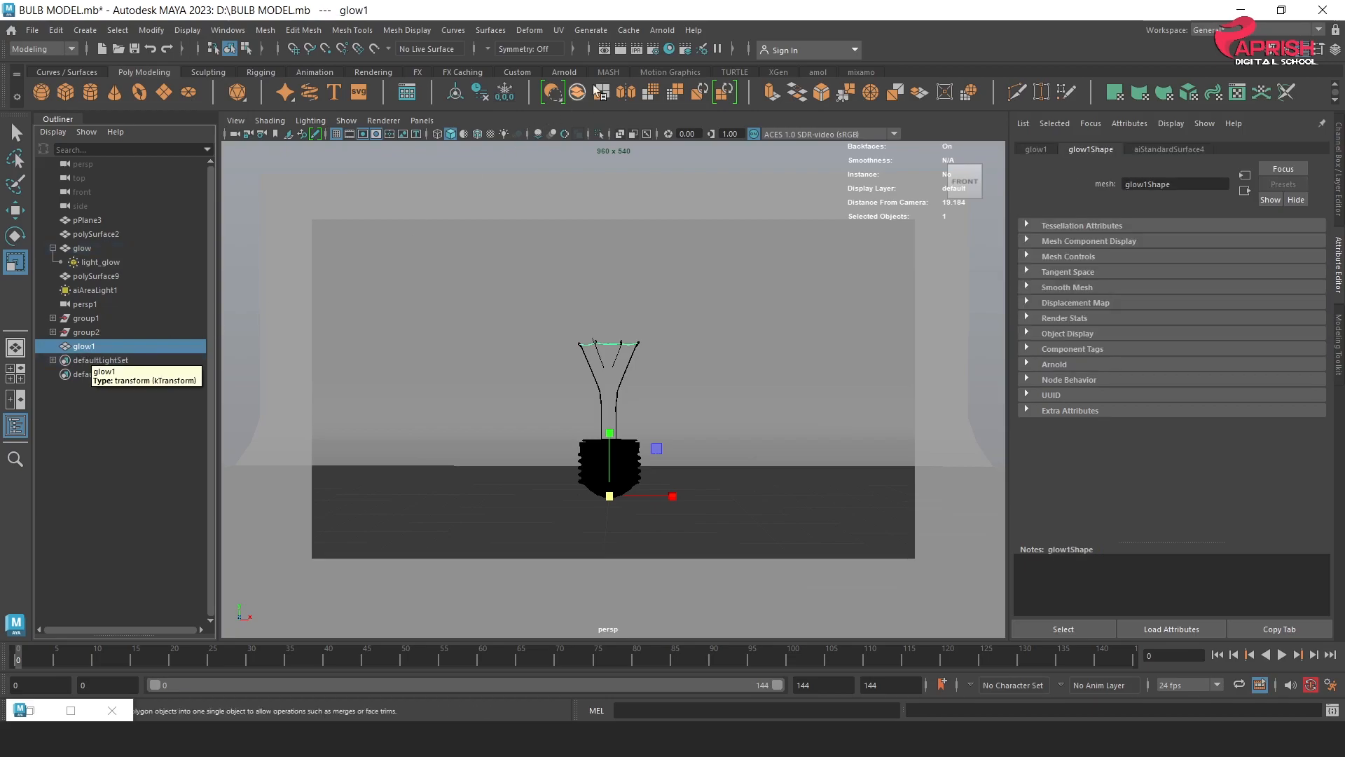
click(663, 31)
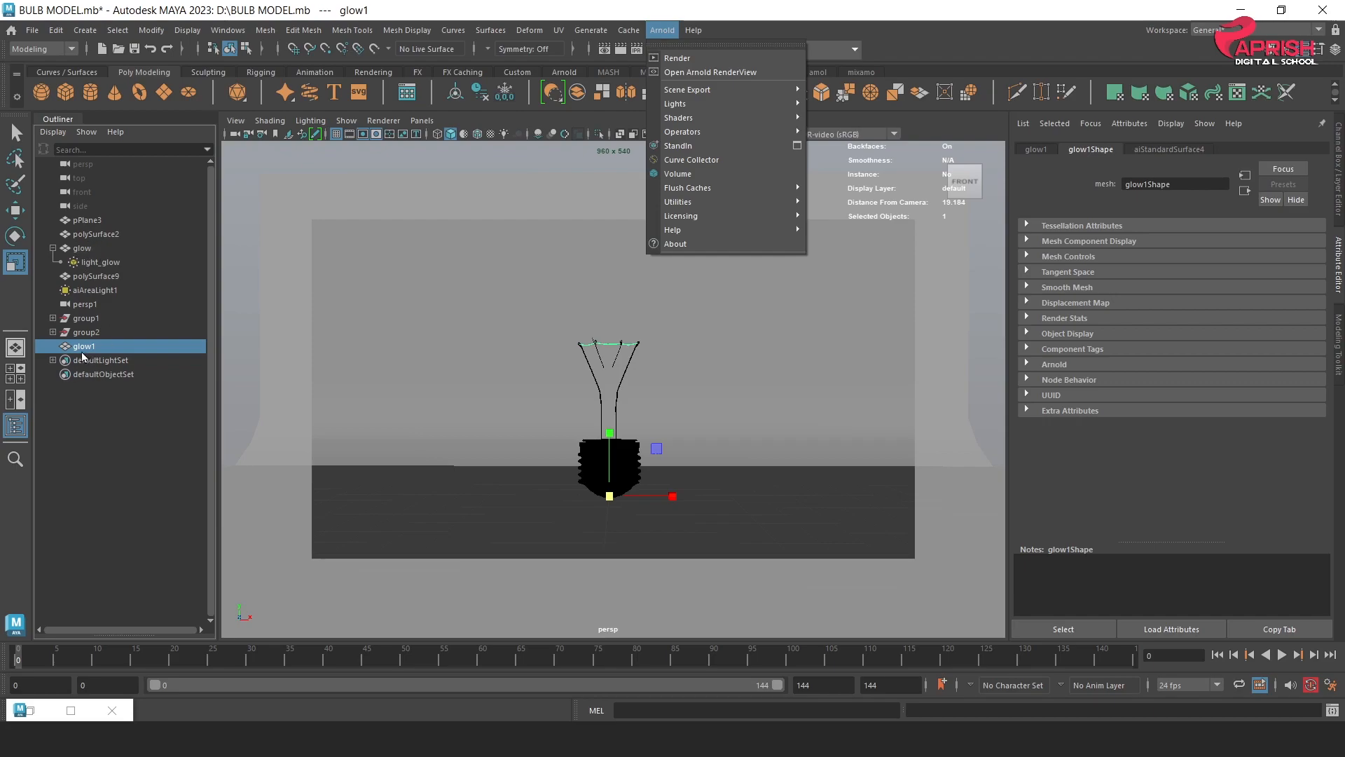
mouse_move(676, 105)
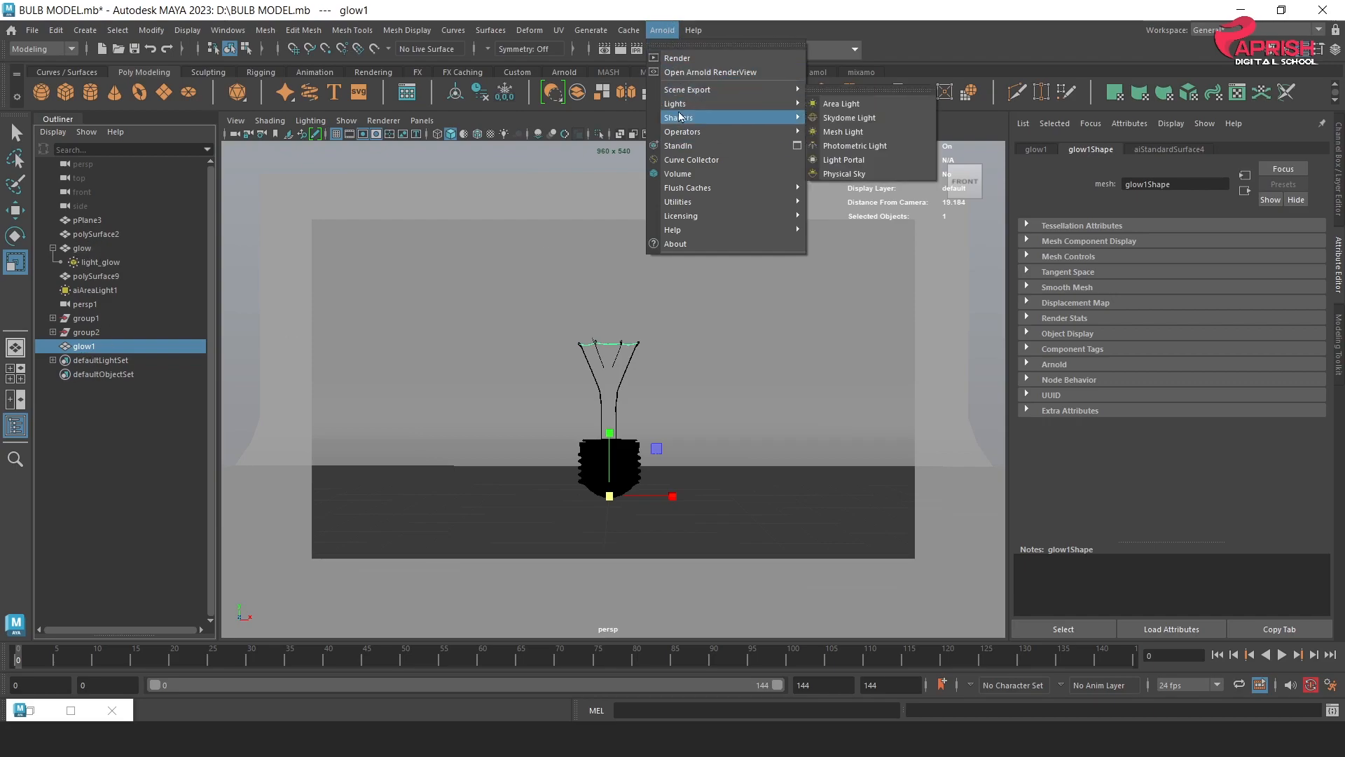
click(859, 133)
Step: Set the light_glow1 mesh light to exposure 11 and enable color temperature at 4500
drag(1324, 435, 1333, 304)
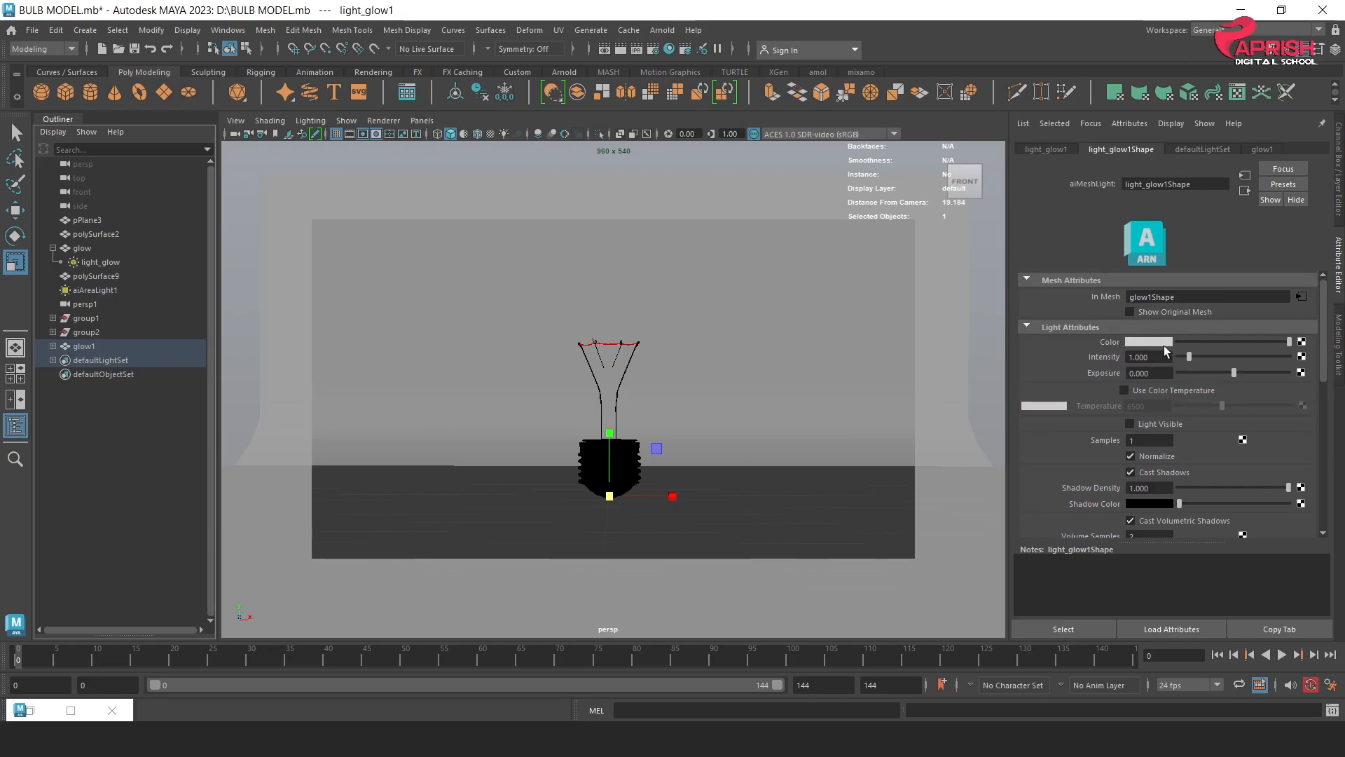
double_click(1158, 373)
text(11)
key(Return)
click(1129, 394)
double_click(1149, 406)
text(4500)
key(Return)
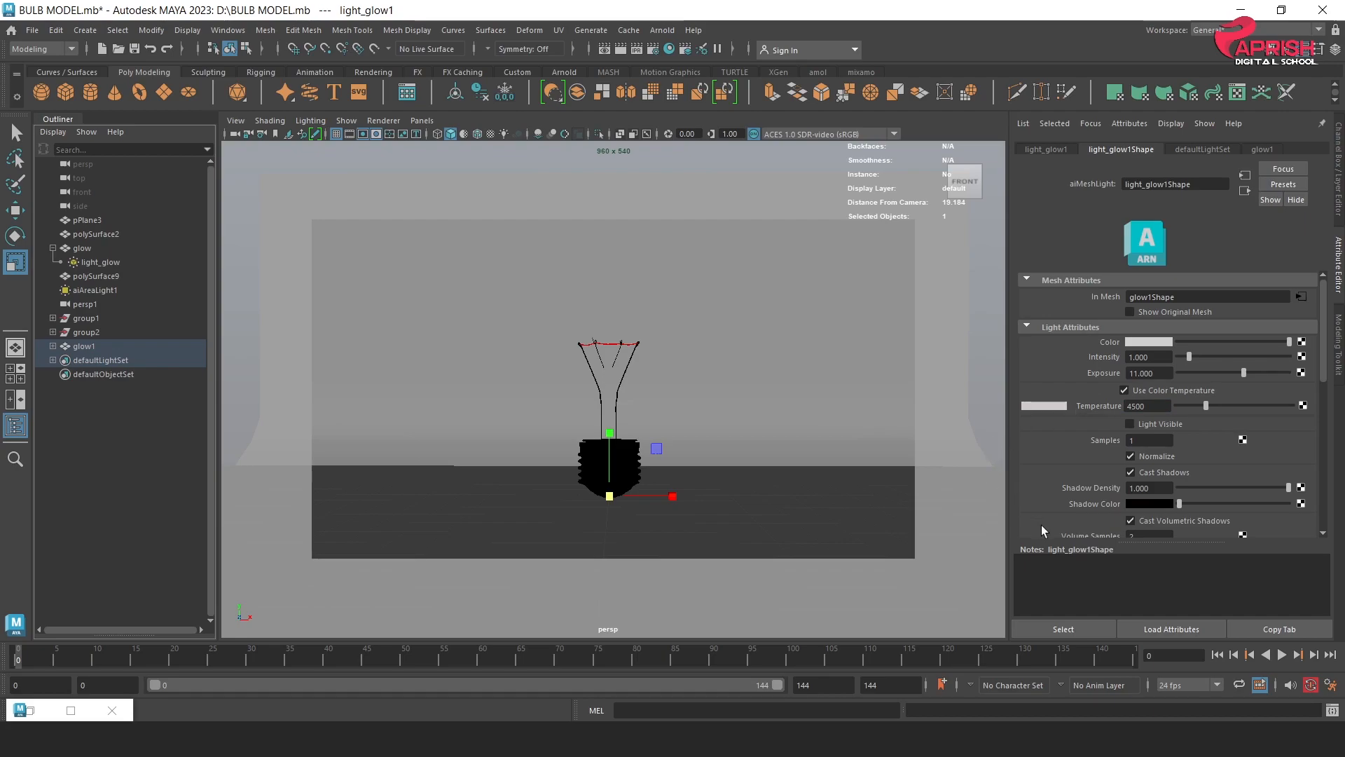
Step: Set light_glow1's volume and specular visibility to 0
drag(1328, 370, 1333, 455)
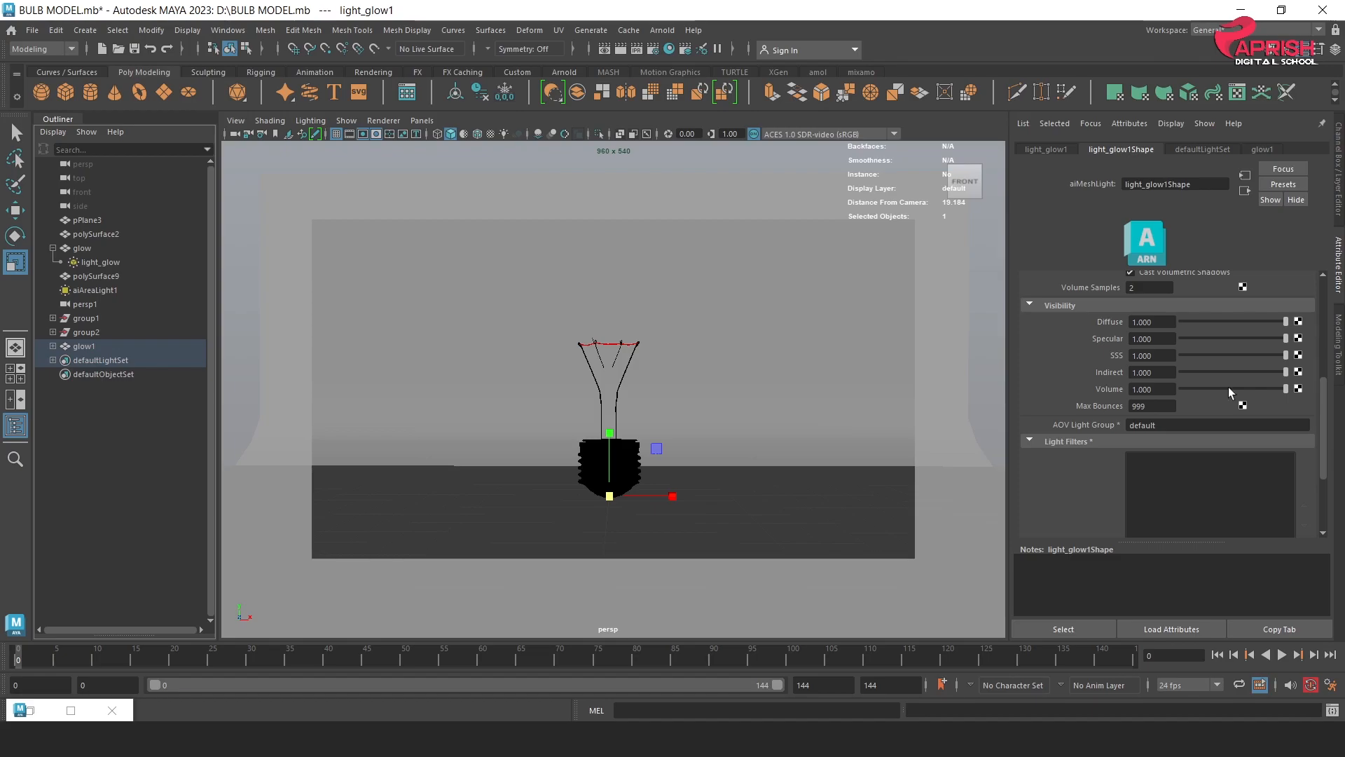
drag(1286, 394, 1186, 395)
double_click(1154, 339)
text(0)
key(Return)
Step: Add a Light Decay filter to the light_glow1 mesh light
scroll(1200, 421, down, 3)
click(1152, 454)
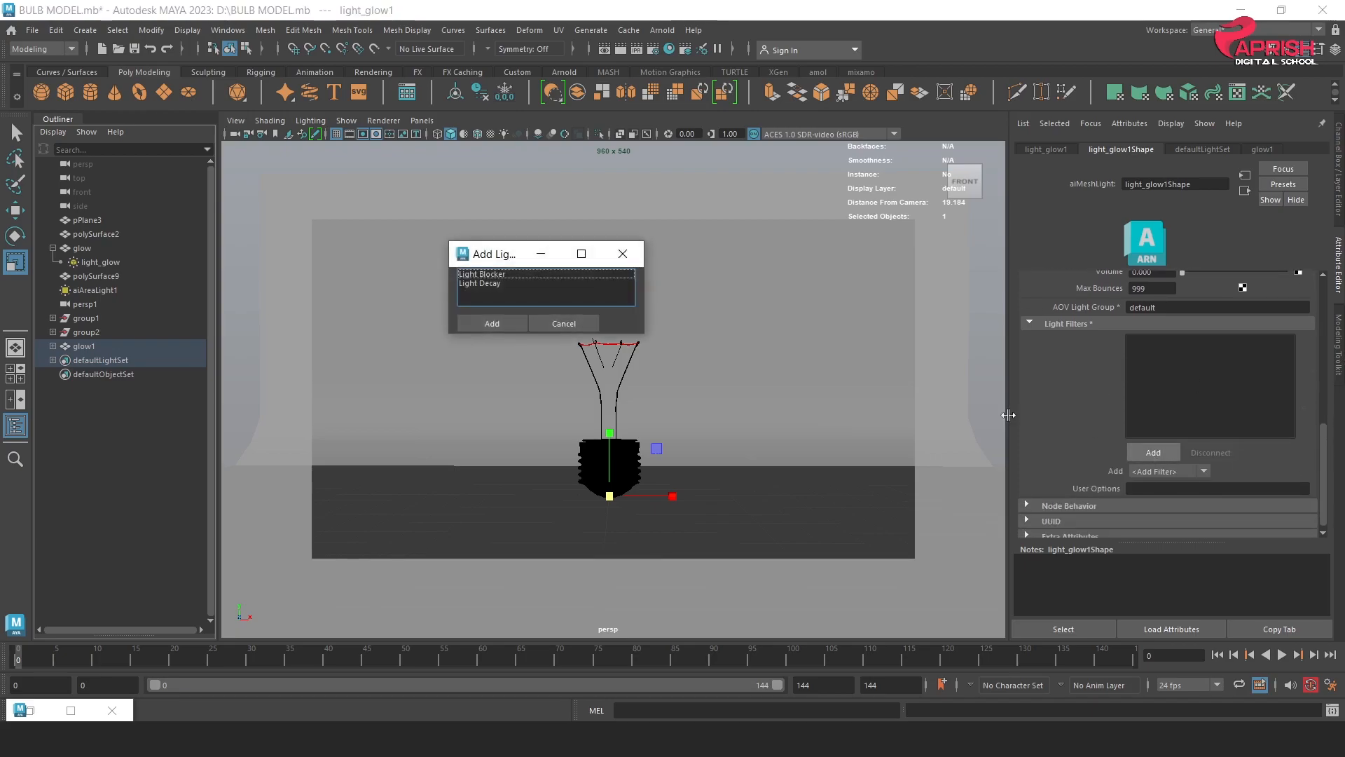
click(466, 283)
click(478, 327)
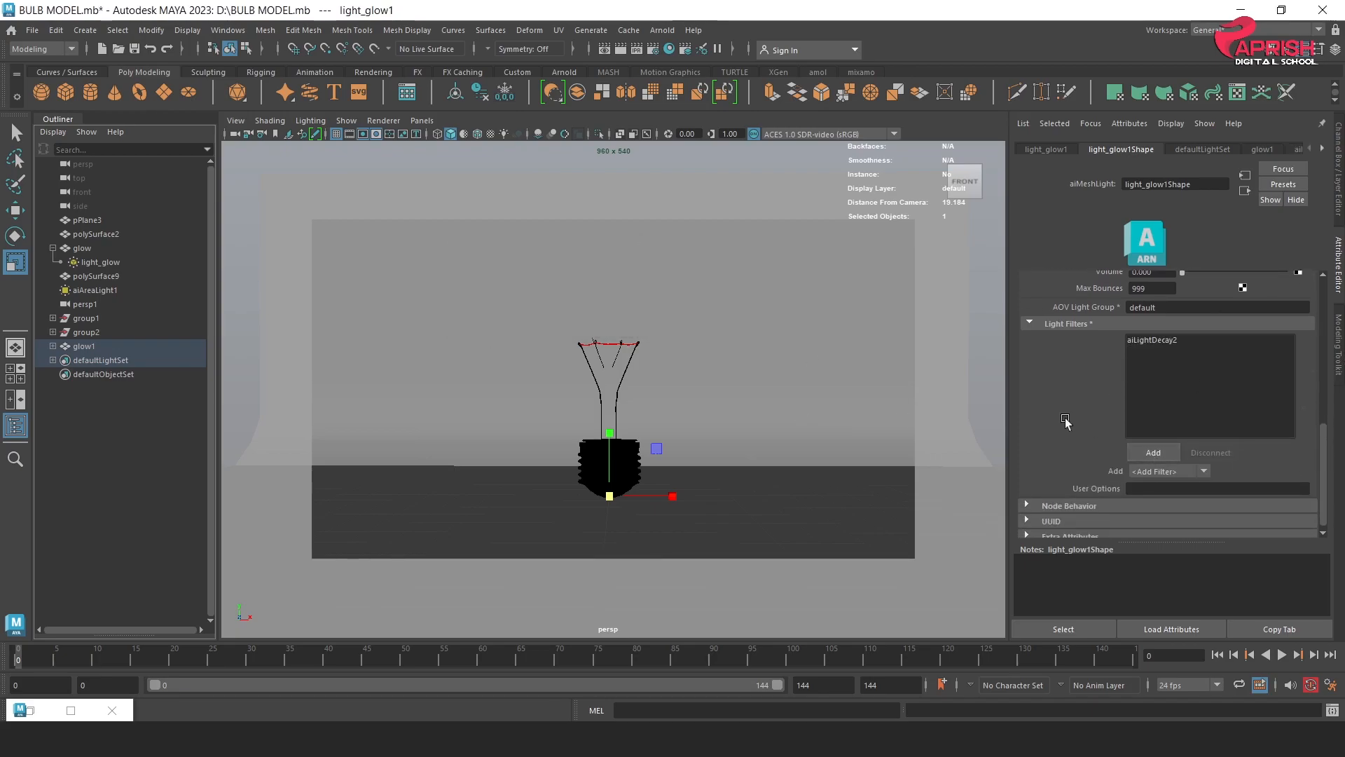
Step: Open the settings of light_glow1's aiLightDecay2 filter and render the scene in Arnold RenderView
click(1146, 342)
click(1130, 341)
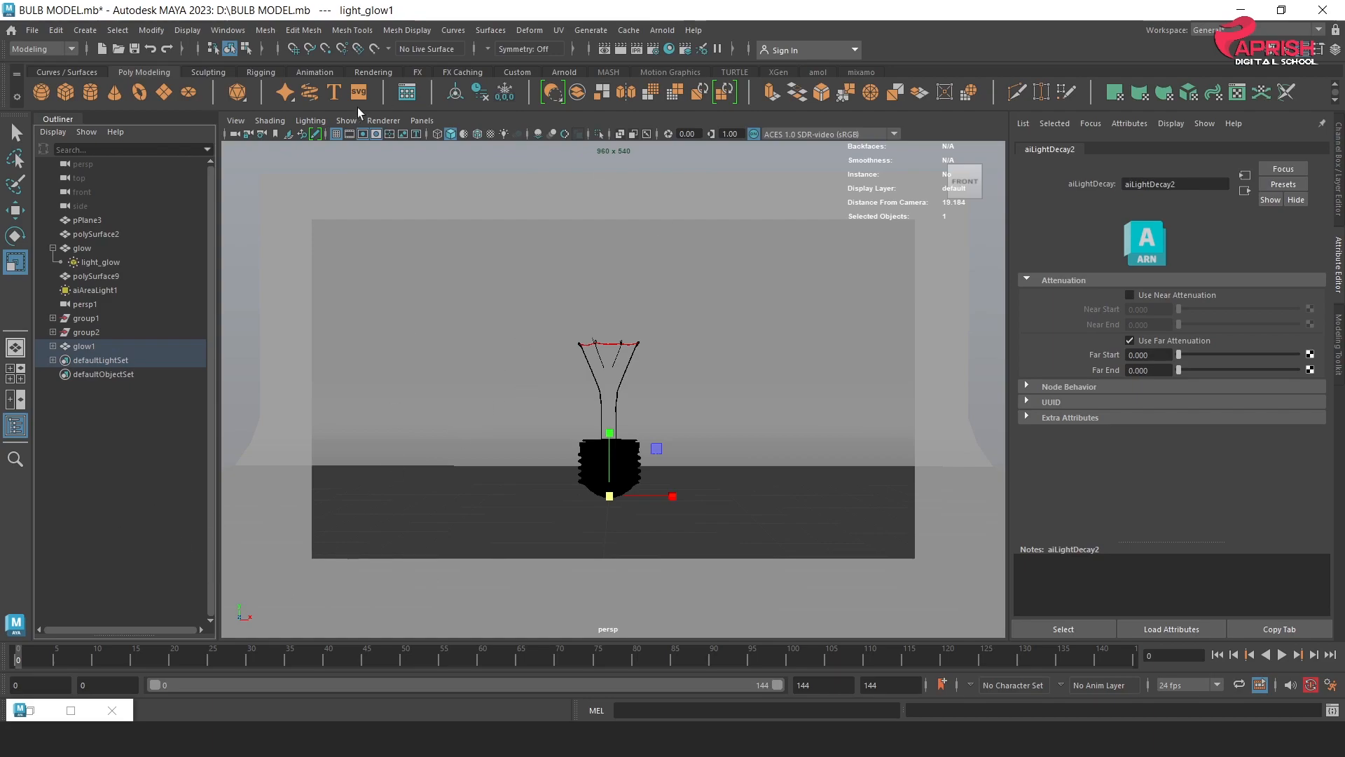
click(663, 30)
click(674, 53)
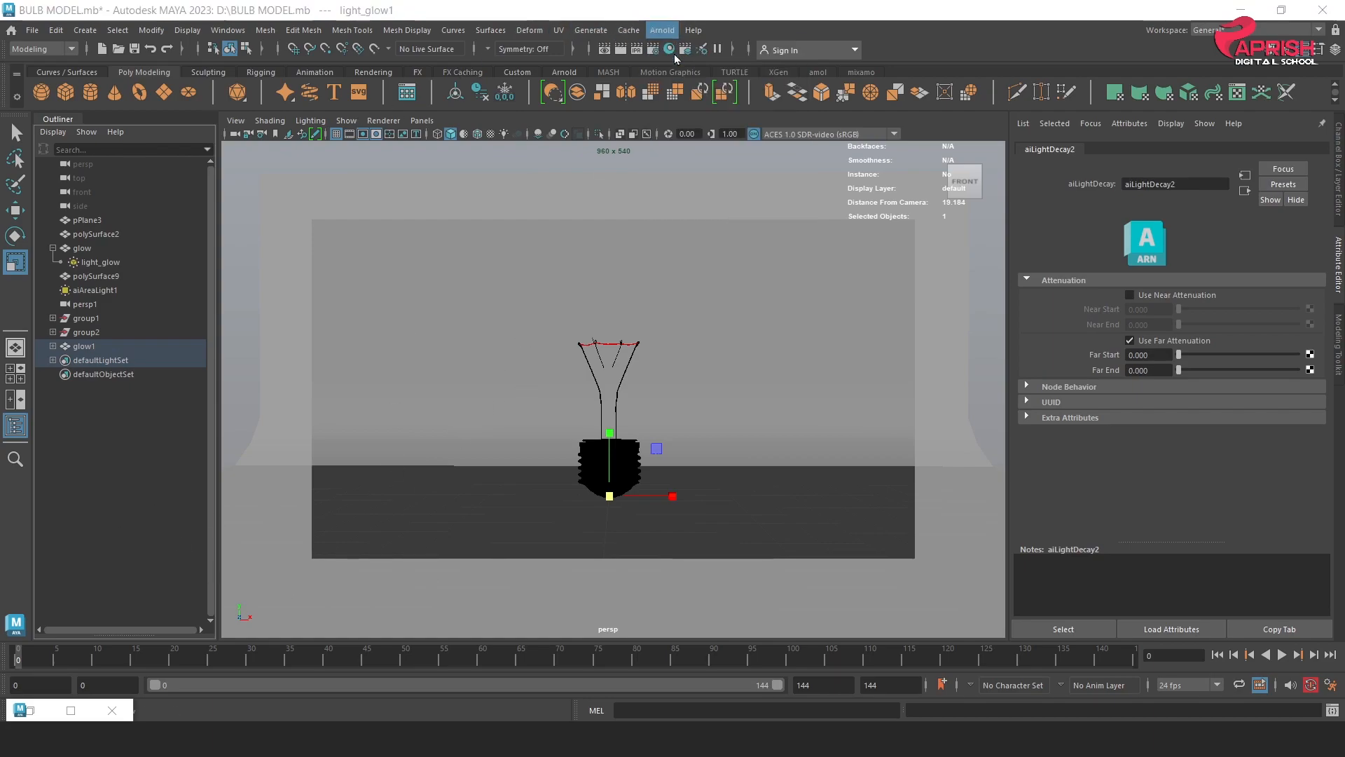
key(Escape)
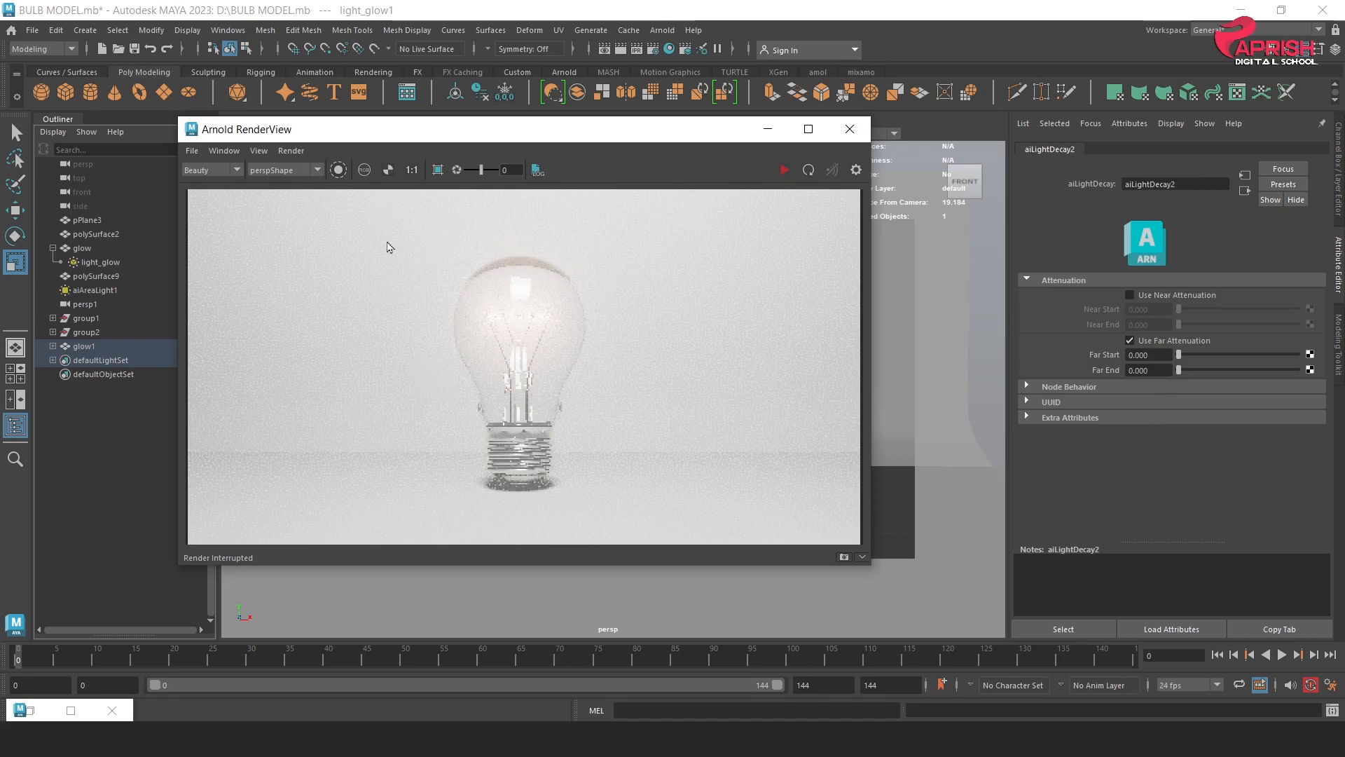
Step: Set the far attenuation end of the aiLightDecay2 filter to 25 and re-render the bulb
click(1149, 369)
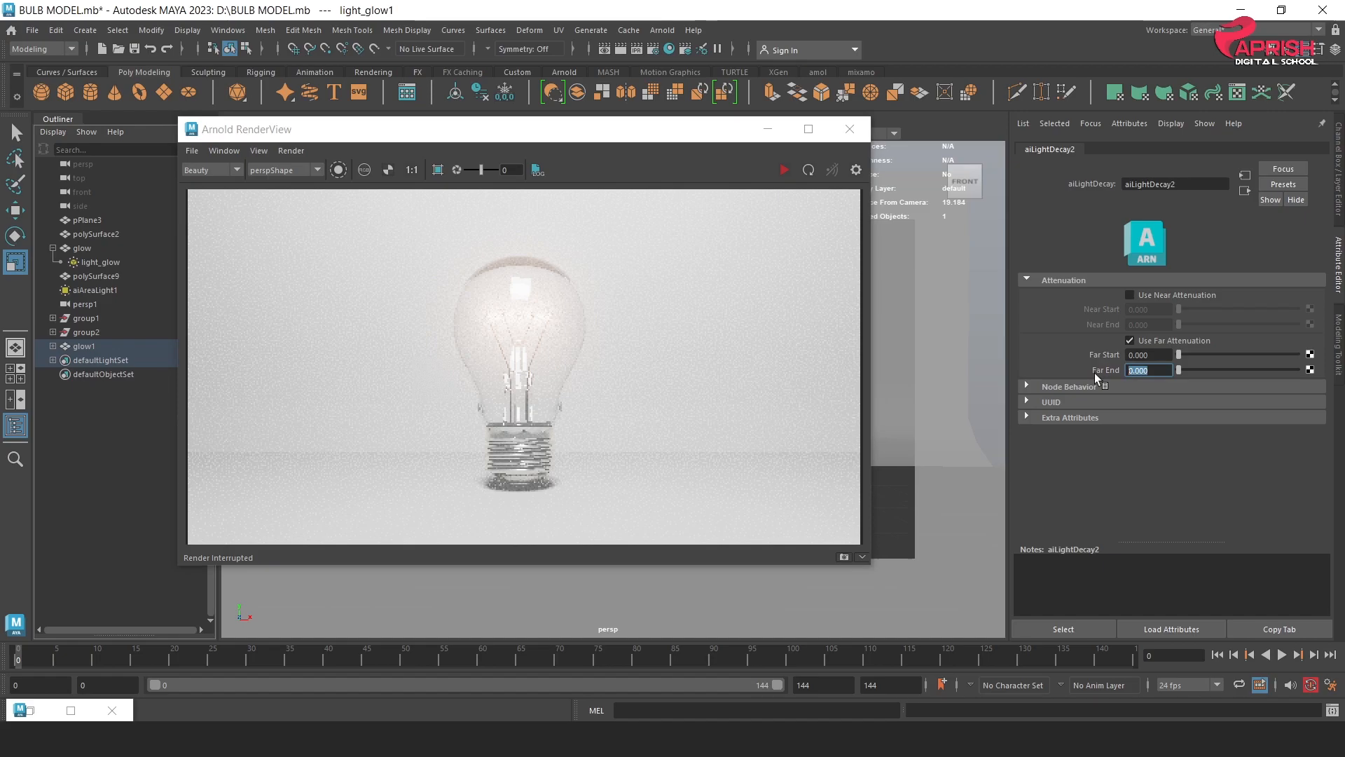
text(25)
key(Return)
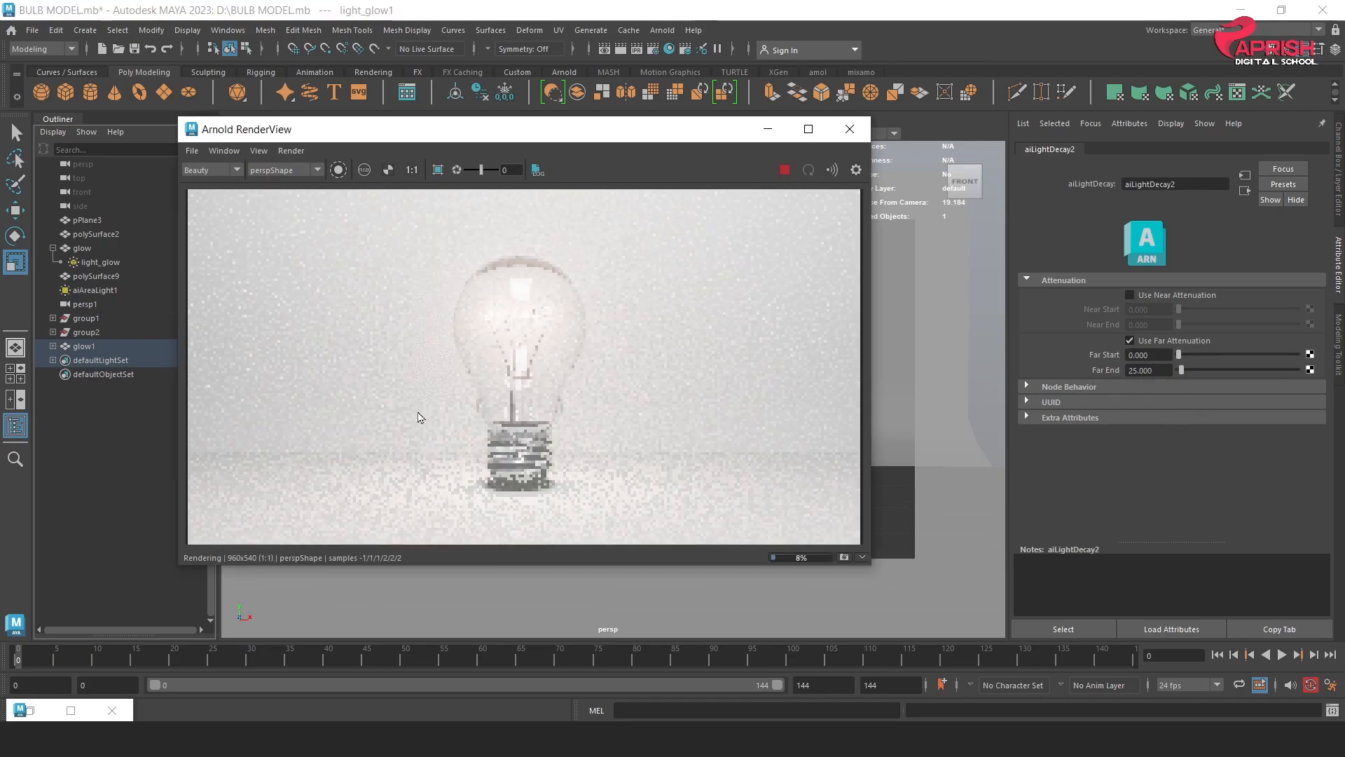
Step: Lower the light_glow mesh light's color temperature to 3405 and re-render the bulb
click(90, 262)
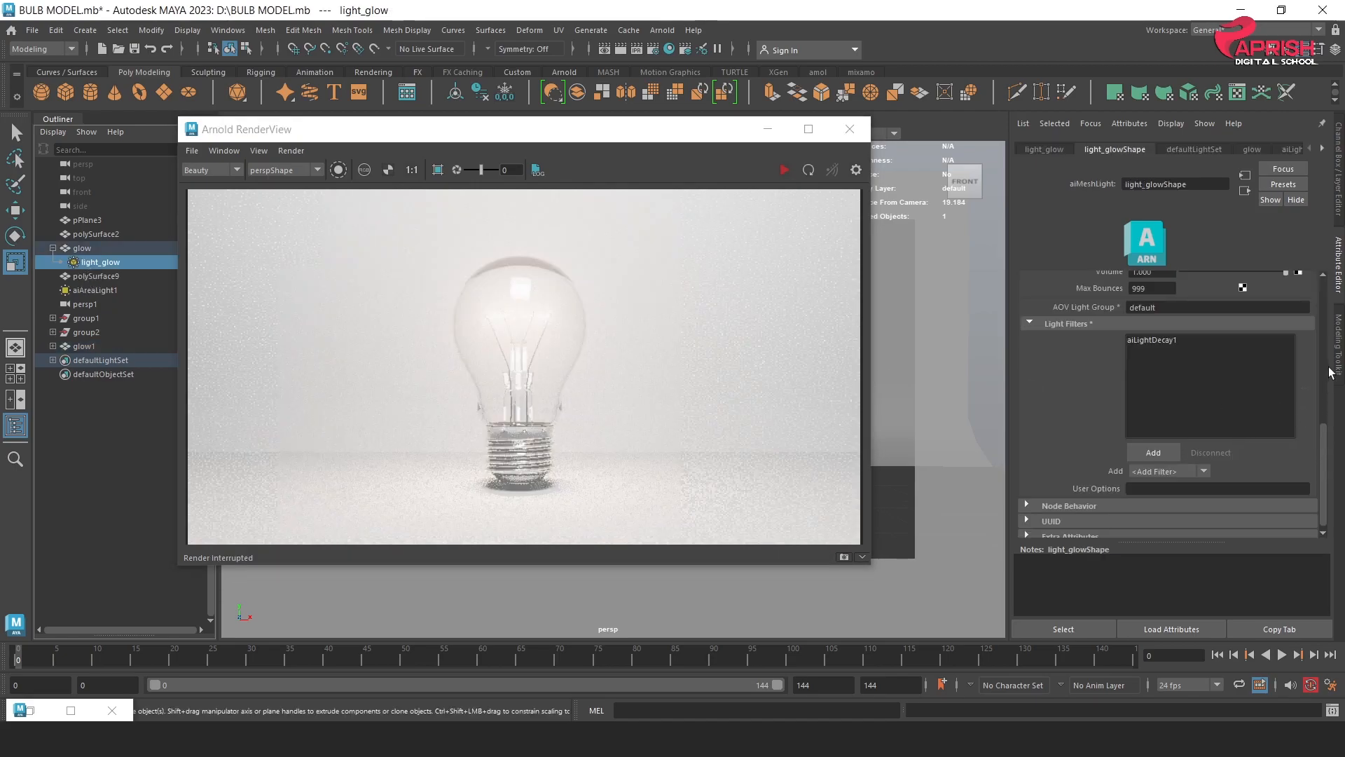
drag(1330, 460, 1327, 301)
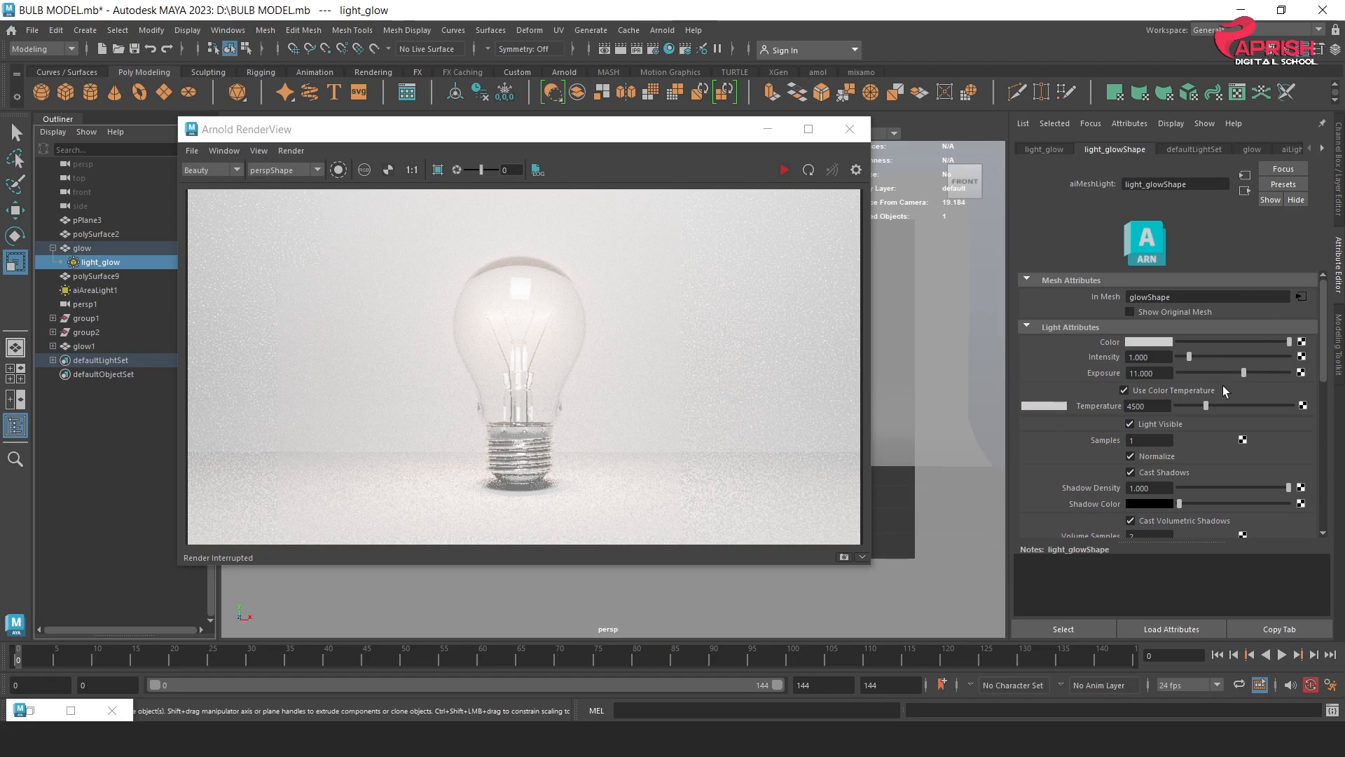
drag(1204, 406, 1197, 407)
click(785, 172)
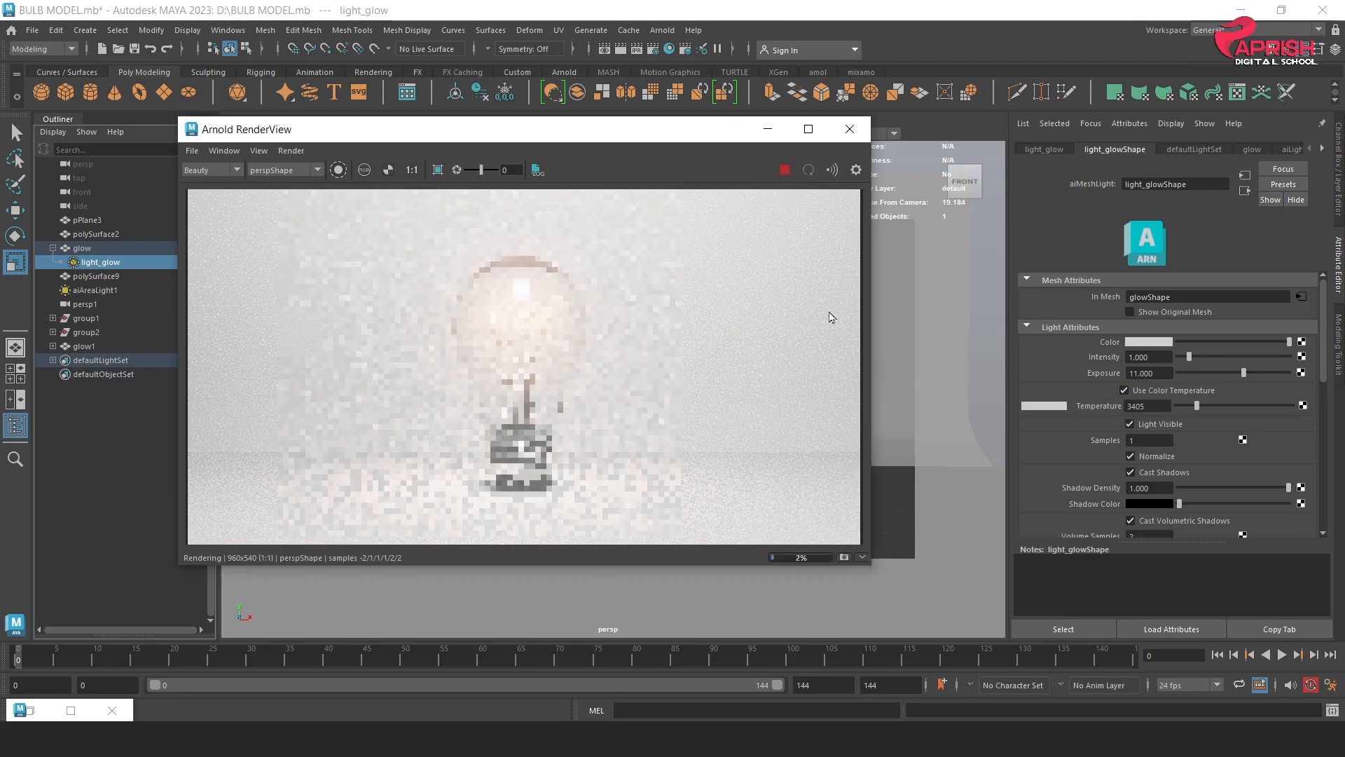
Step: Set the exposure of aiAreaLight1 to 0 and render the bulb lit only by its filaments
click(897, 532)
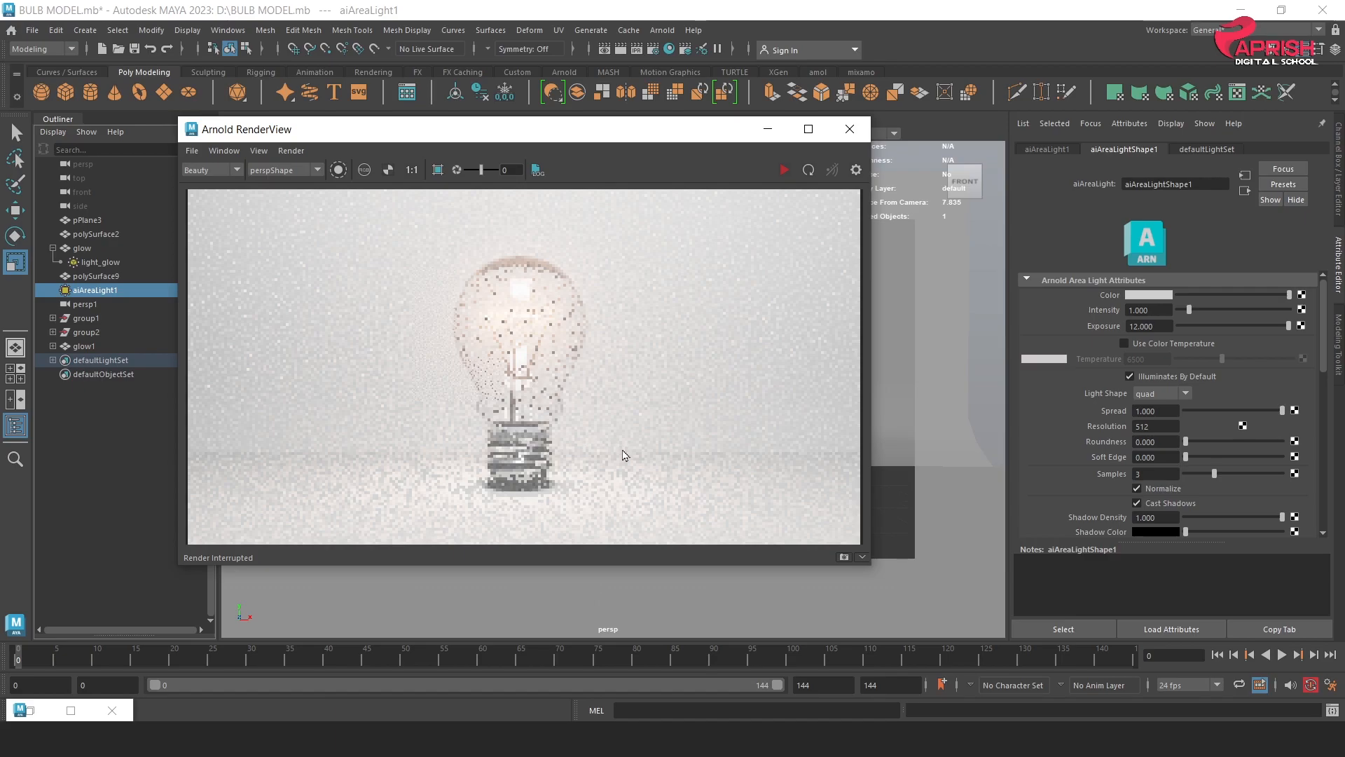
click(87, 292)
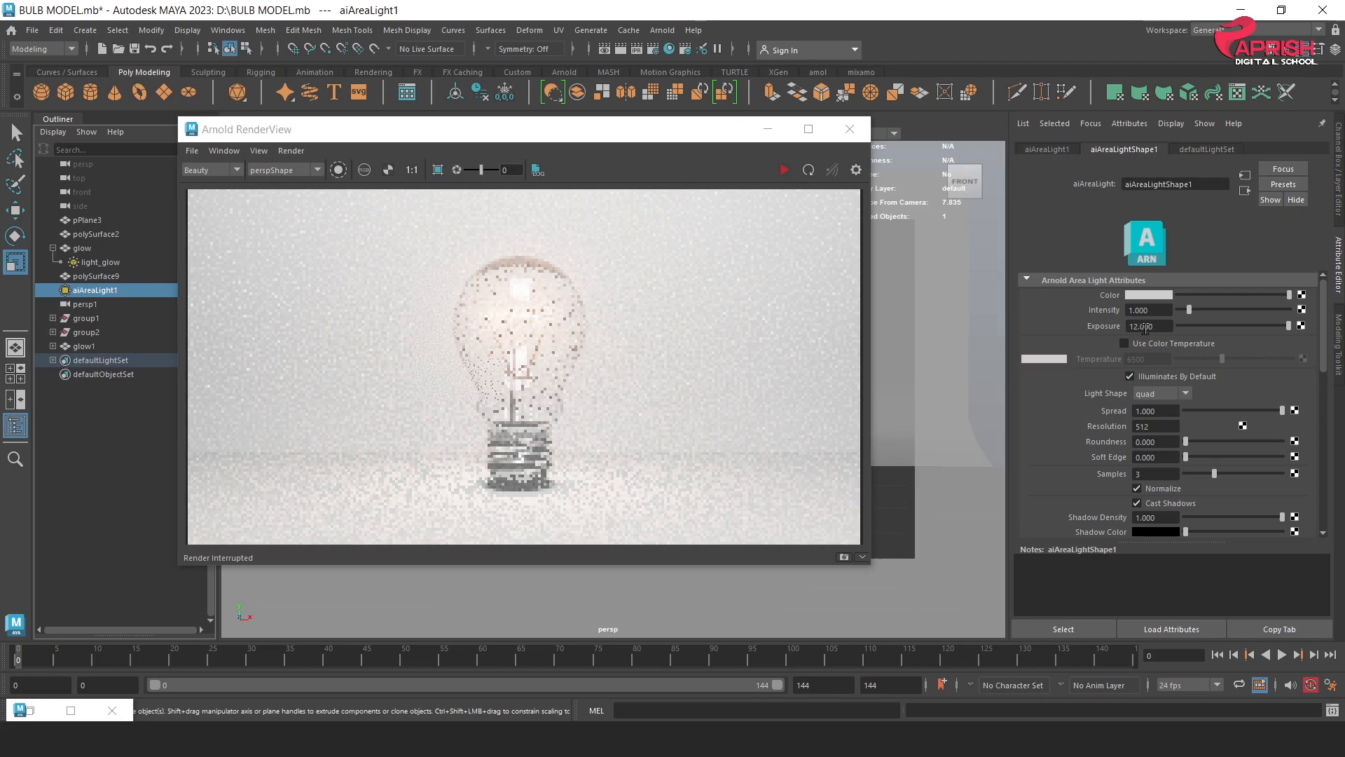
drag(1163, 327, 1120, 327)
click(1163, 327)
drag(1172, 327, 1103, 336)
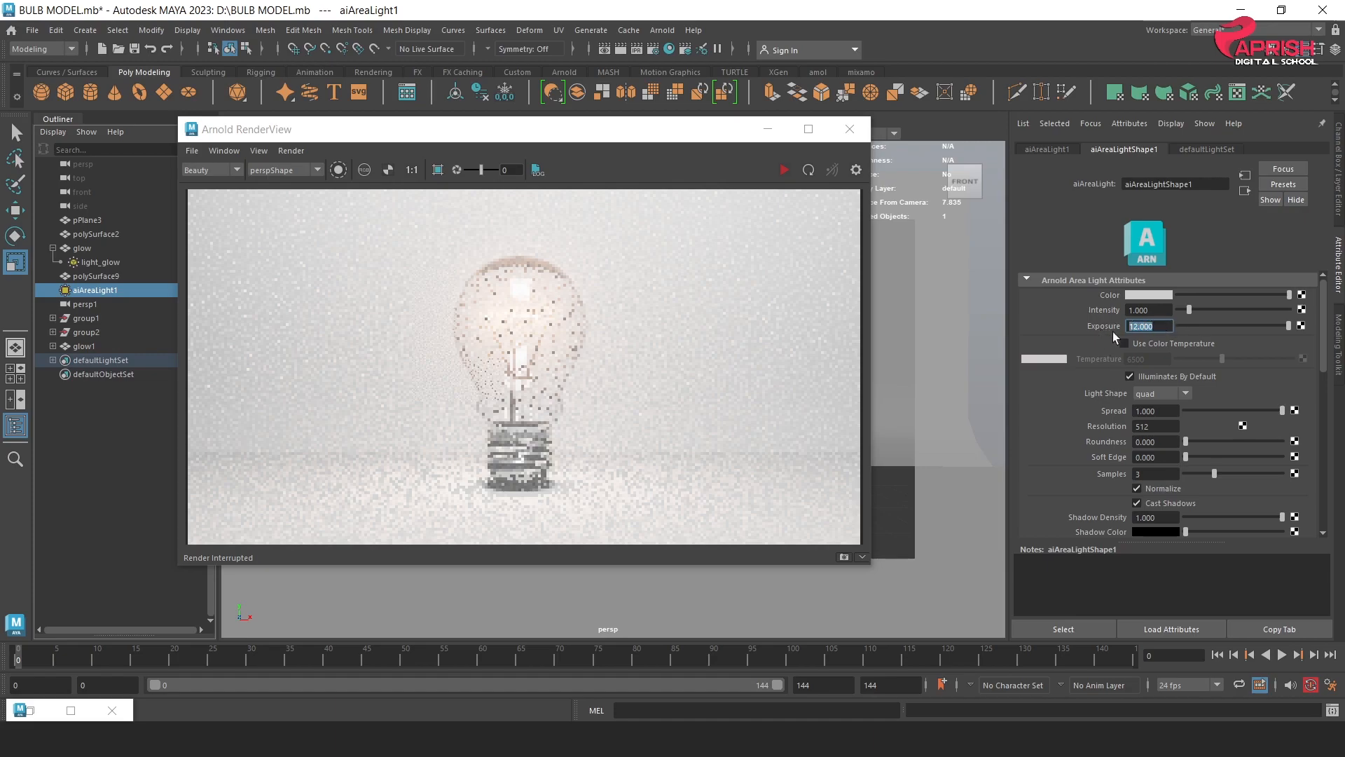
text(0)
key(Return)
click(784, 170)
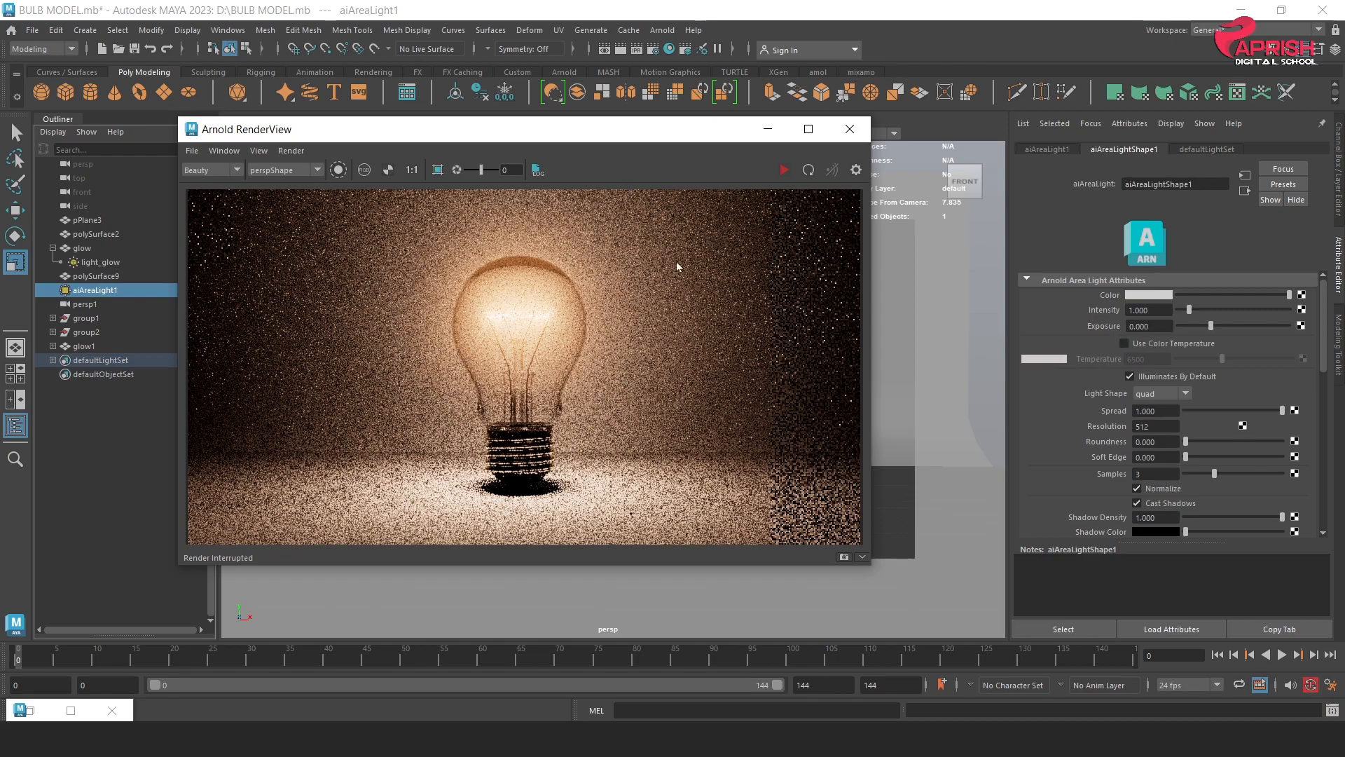
Step: Set the exposure of aiAreaLight1 to 9 and re-render the scene
drag(1157, 329, 1108, 328)
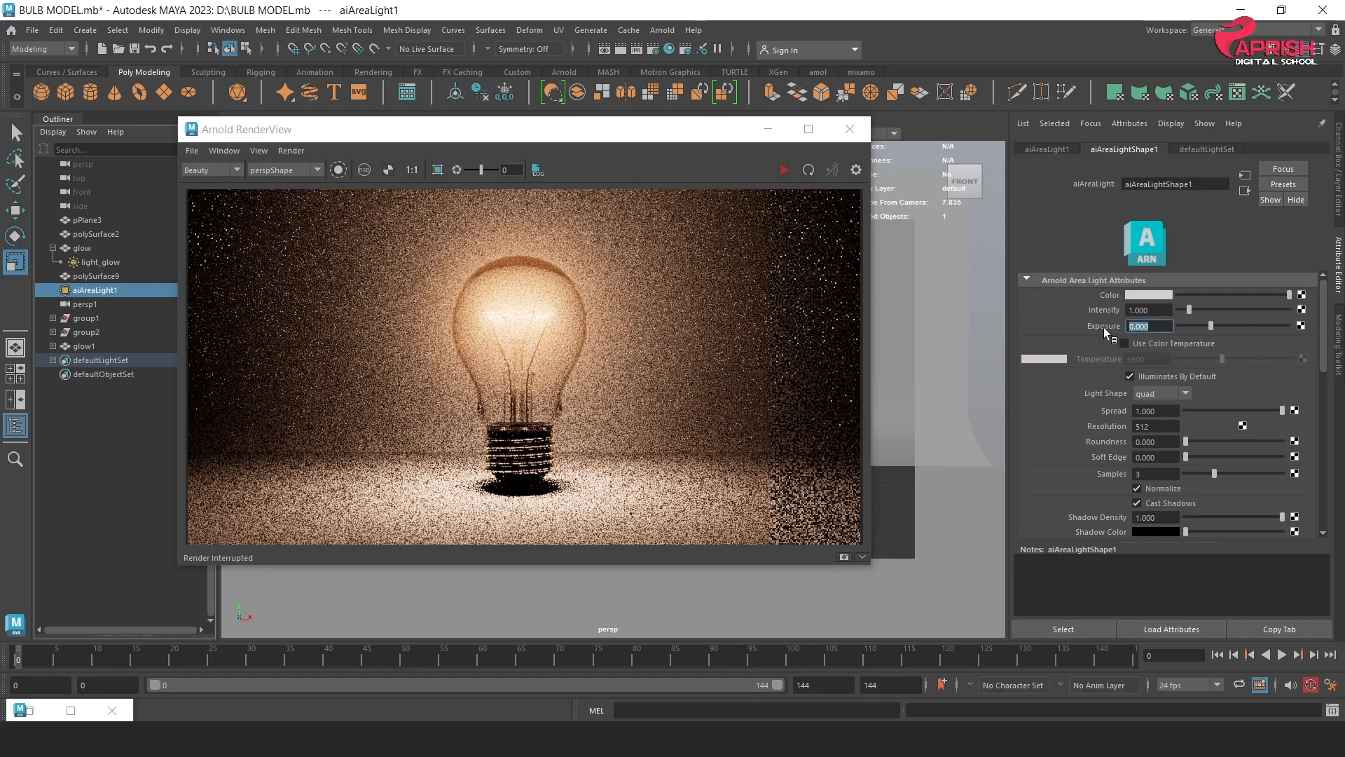
text(9)
key(Return)
click(784, 169)
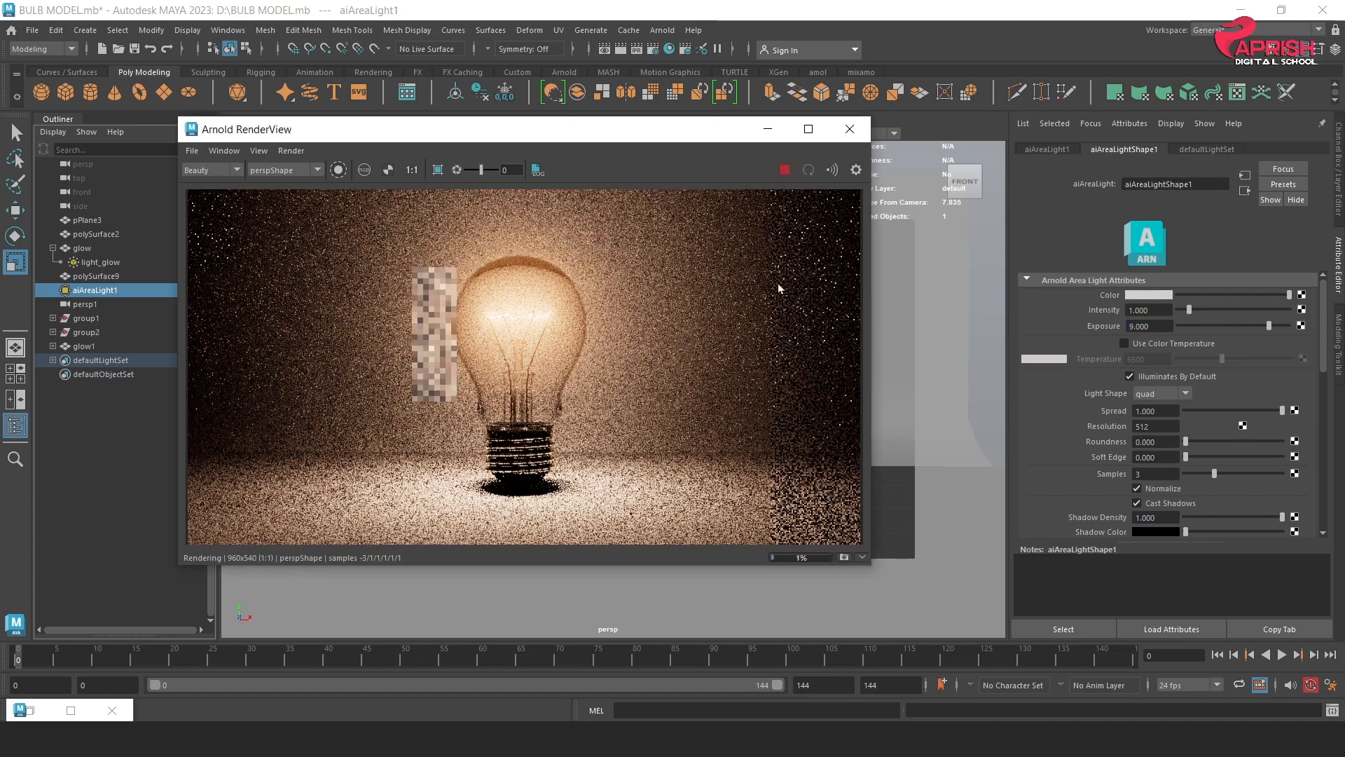